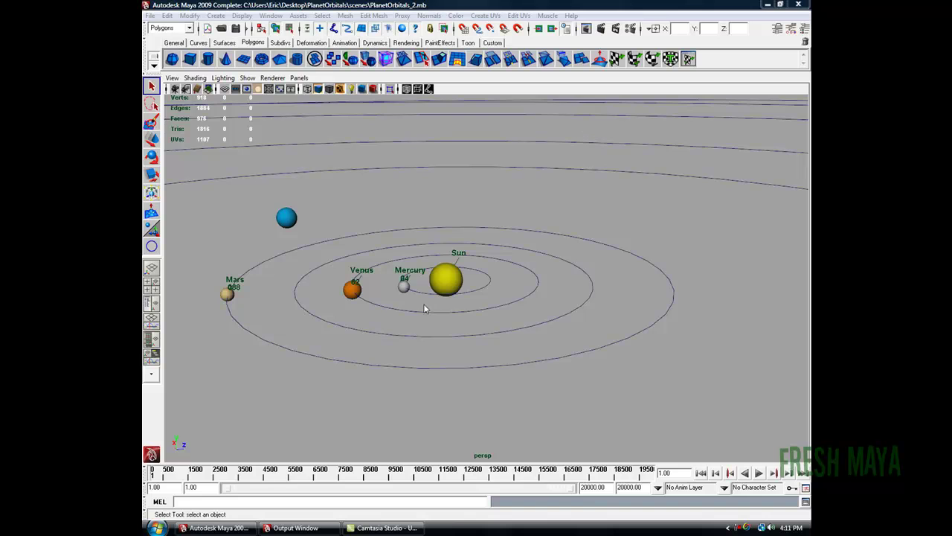
- Play the planet orbit animation, examine the inner and outer planets' motion, and stop and rewind to the first frame
alt+drag(565, 370, 498, 328)
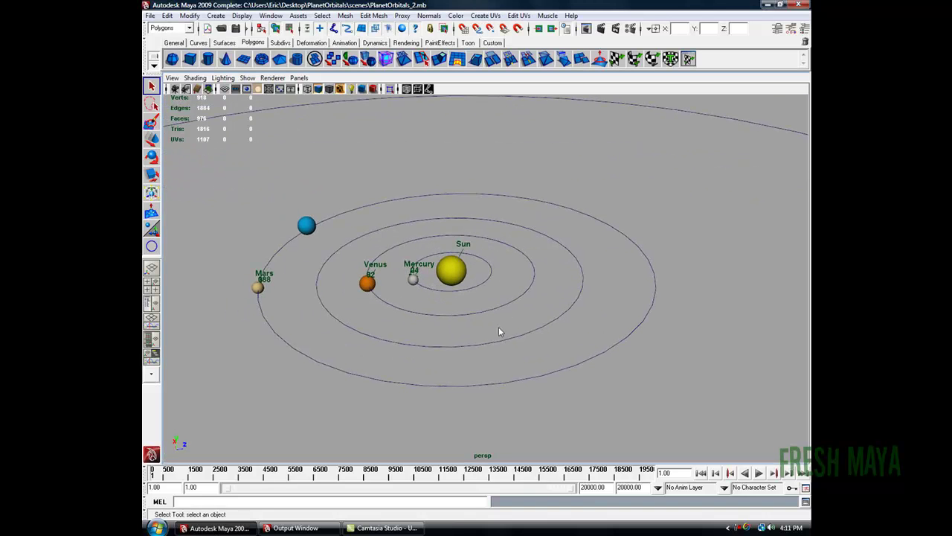
click(758, 473)
alt+right_drag(420, 299, 453, 325)
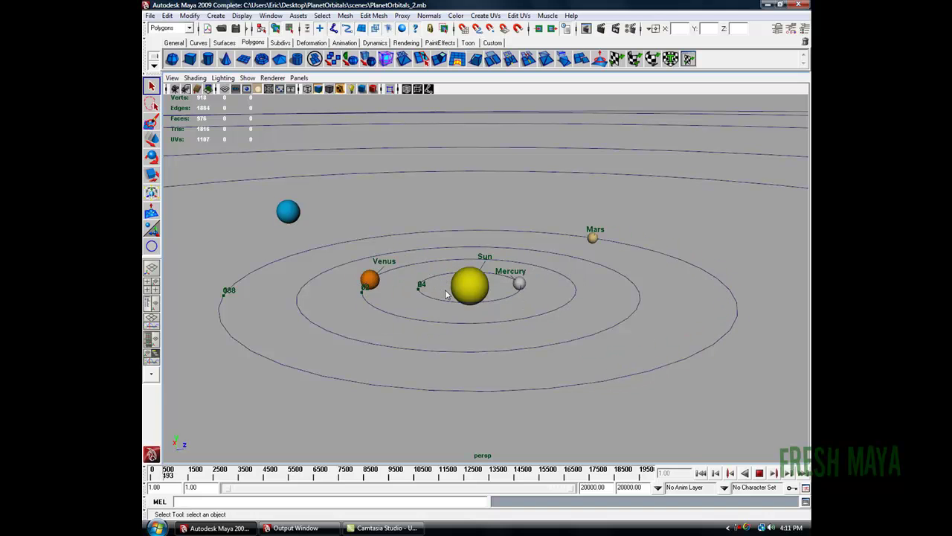
alt+right_drag(537, 290, 275, 319)
alt+middle_drag(275, 320, 488, 270)
alt+right_drag(487, 271, 288, 290)
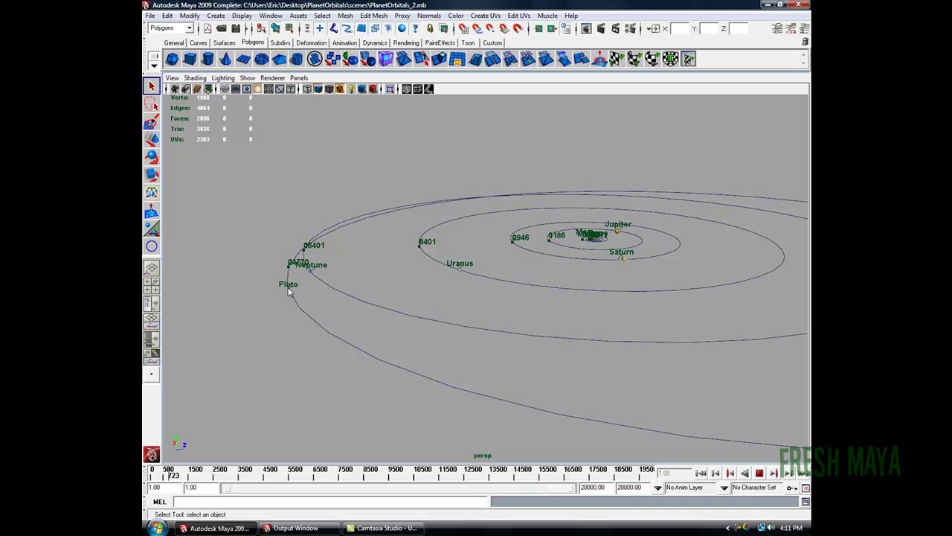
alt+right_drag(469, 254, 311, 362)
scroll(385, 345, up, 6)
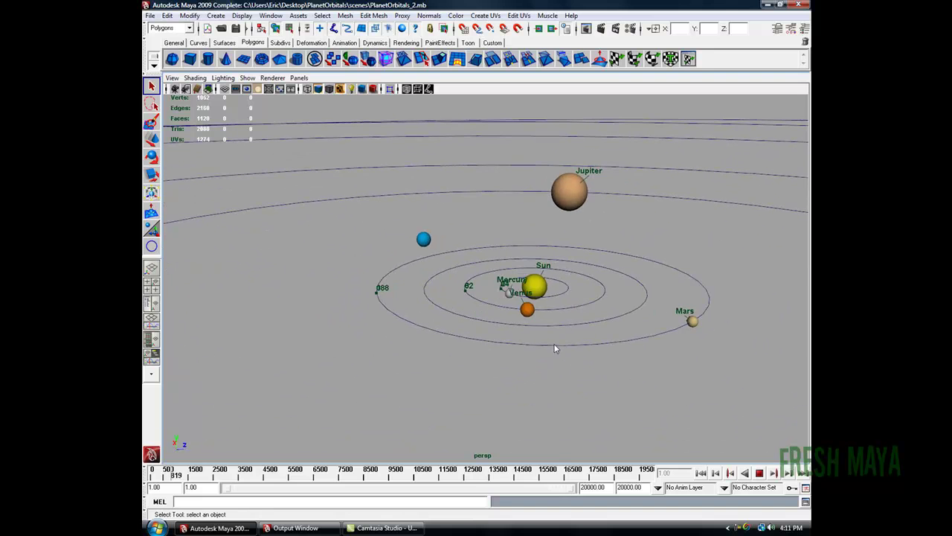
scroll(340, 347, up, 5)
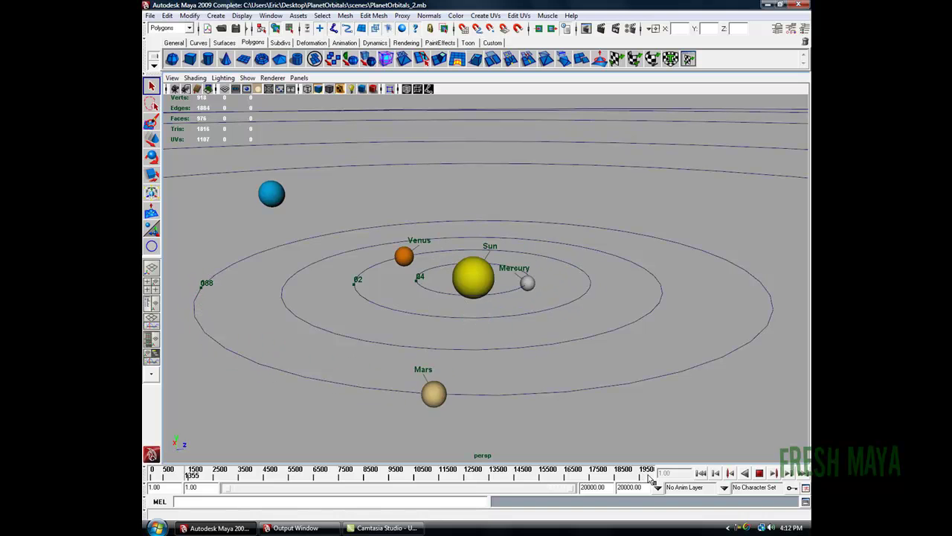
click(759, 476)
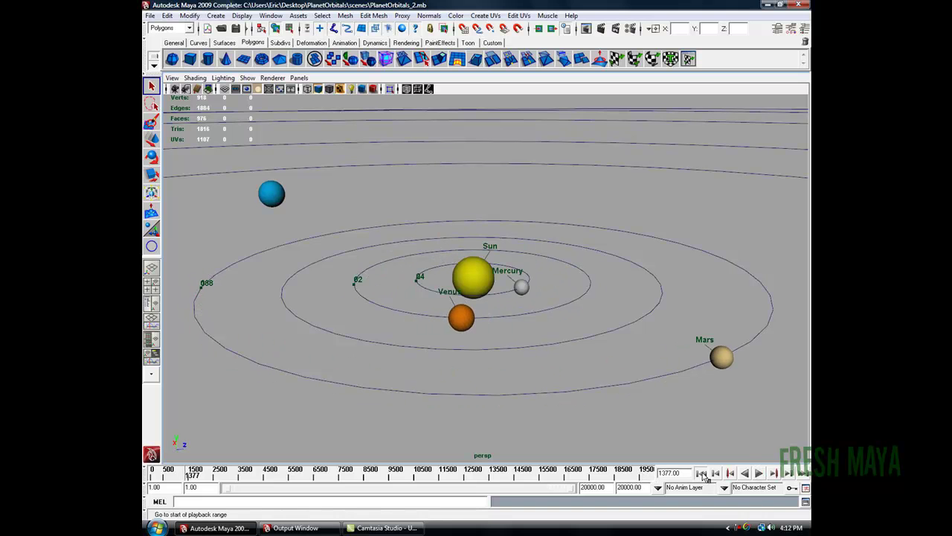
click(701, 473)
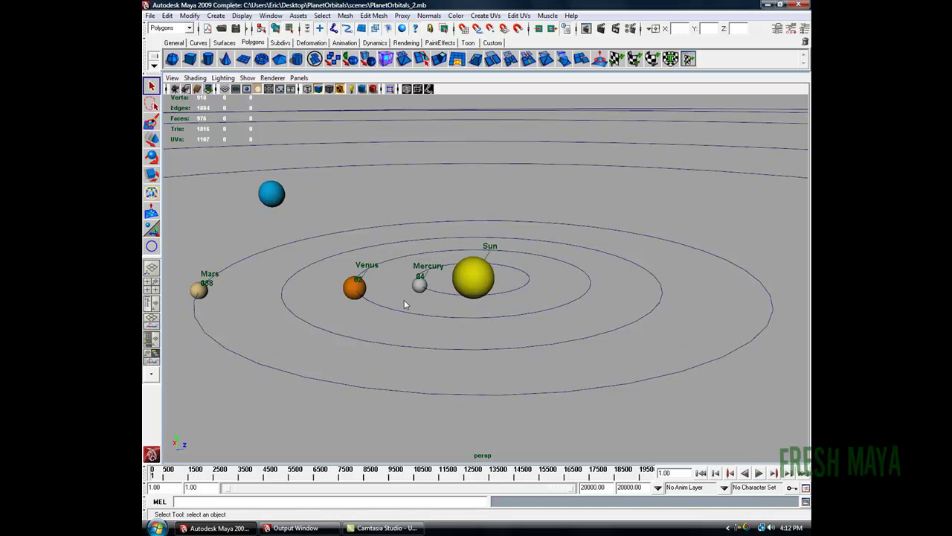
- Inspect the scene's parts by selecting the Mars orbit, the Earth sphere, the Mars label and the Earth orbit in turn
alt+right_drag(421, 312, 394, 301)
mouse_move(395, 302)
alt+mouse_down()
mouse_move(449, 270)
mouse_move(443, 296)
mouse_move(416, 271)
mouse_move(406, 291)
alt+mouse_up()
alt+right_drag(406, 291, 470, 291)
drag(505, 246, 507, 253)
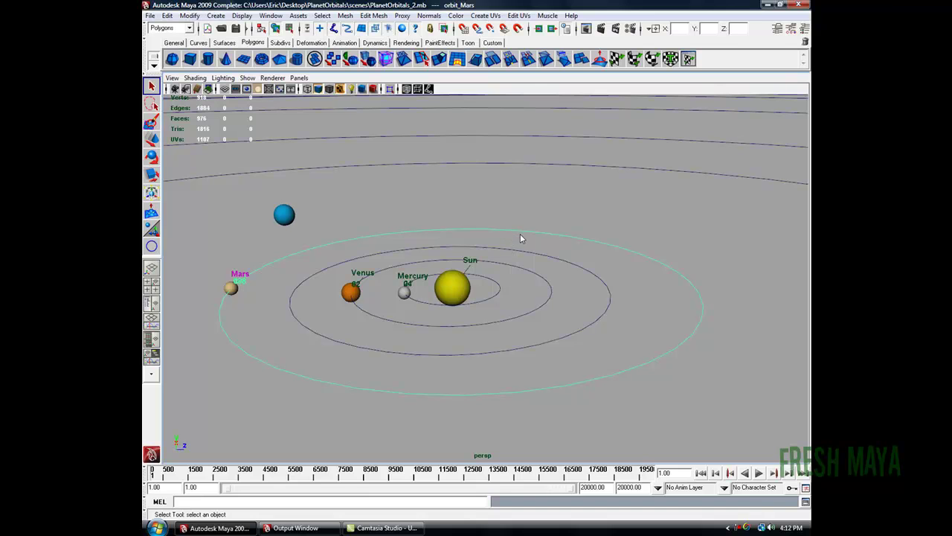
click(286, 214)
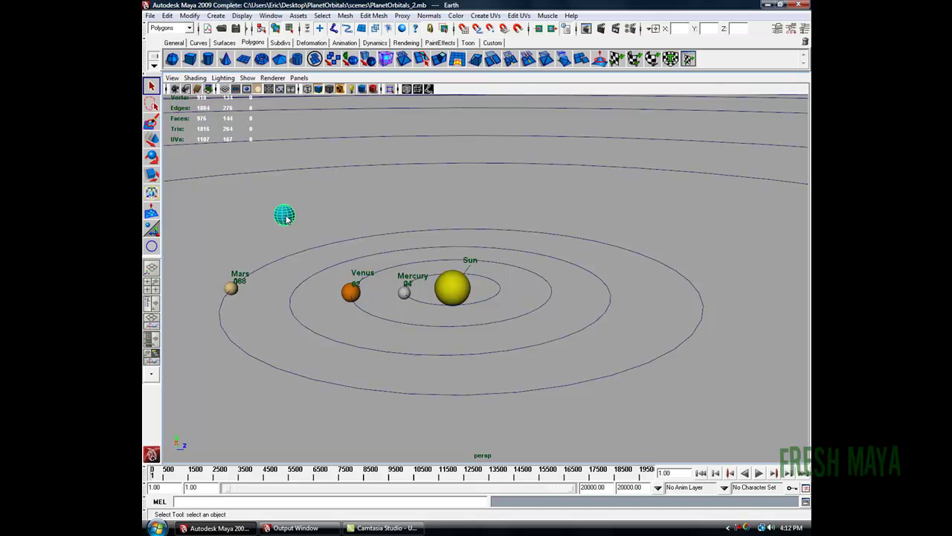
click(242, 278)
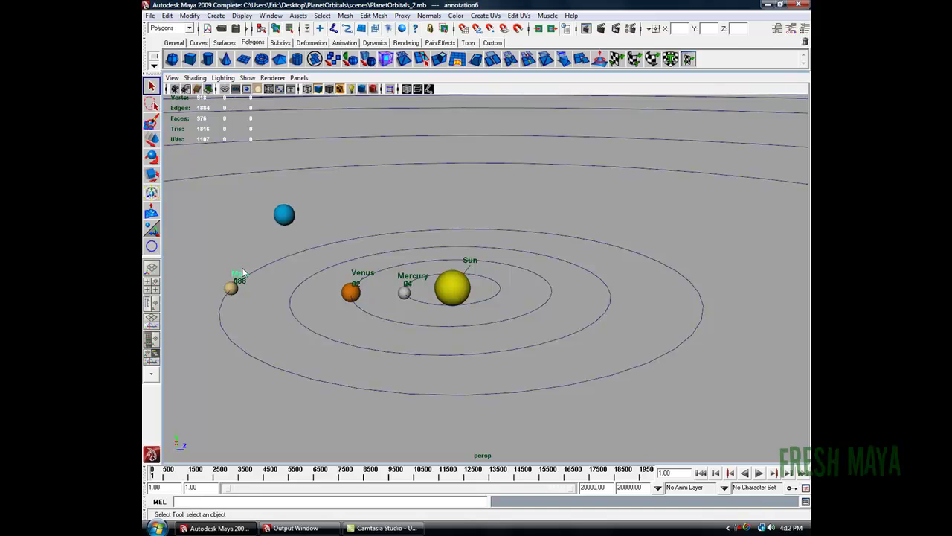
click(279, 215)
click(296, 283)
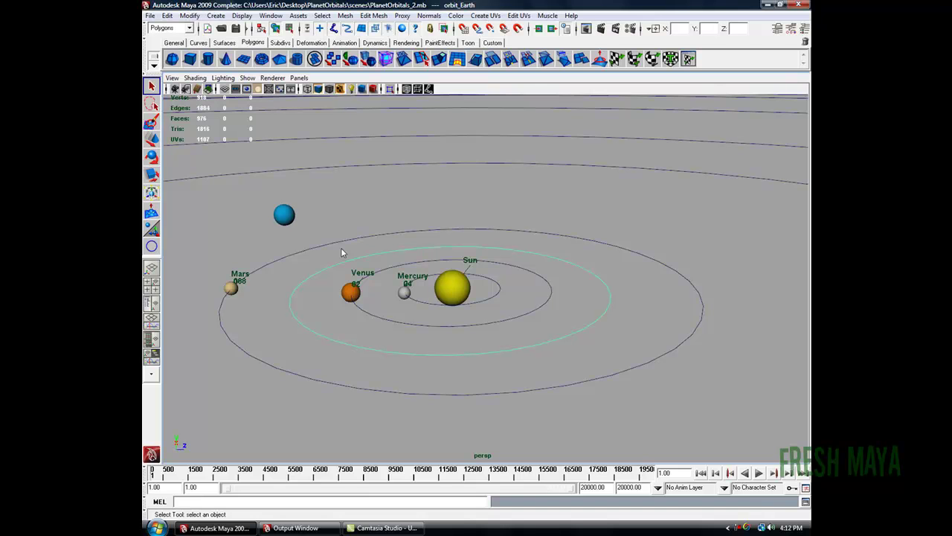
click(410, 190)
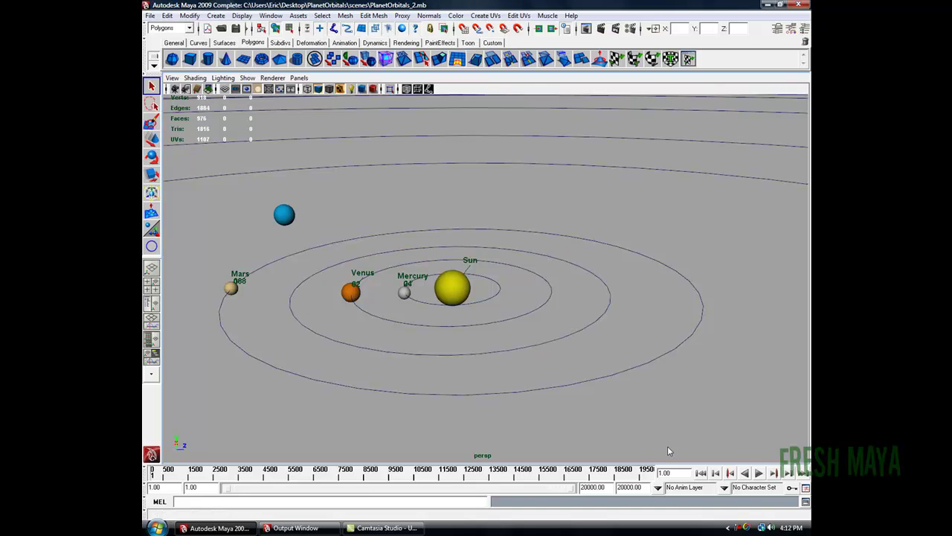
- Show the Channel Box with the layer list, hide the lyr_Planets and lyr_Orbitals layers, and maximize the top view
click(803, 30)
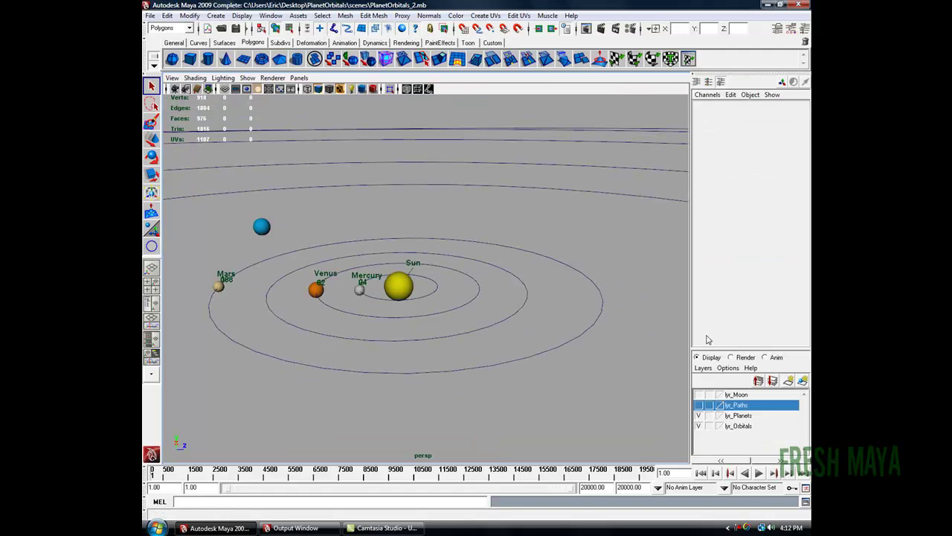
click(699, 415)
click(699, 425)
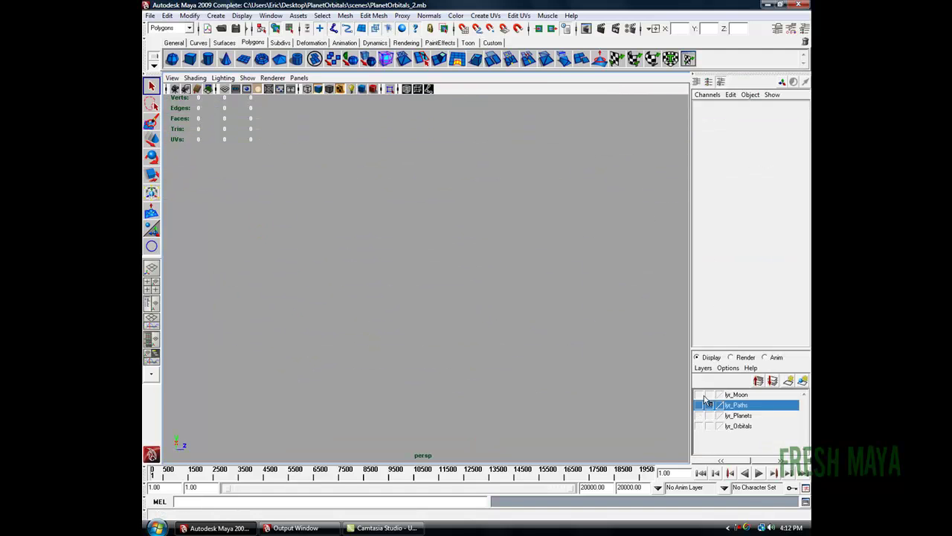
key(space)
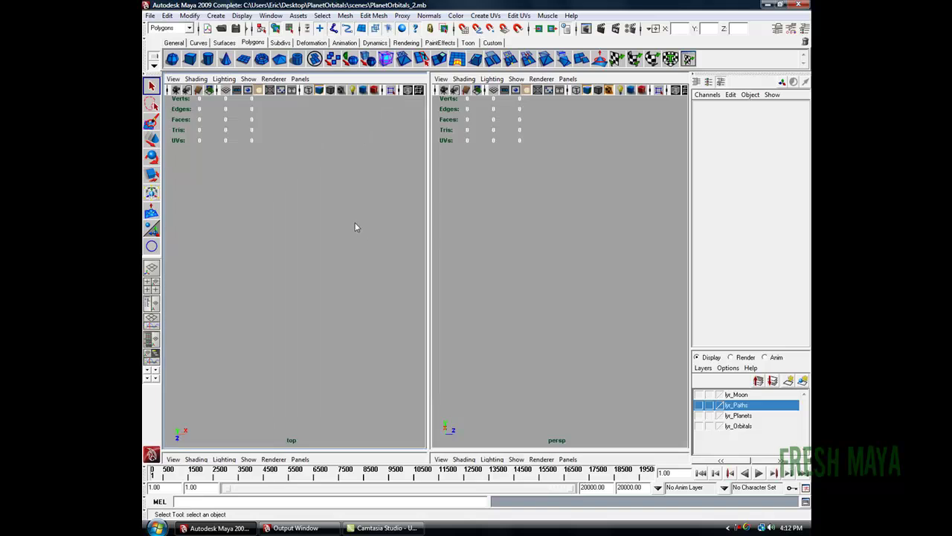
key(space)
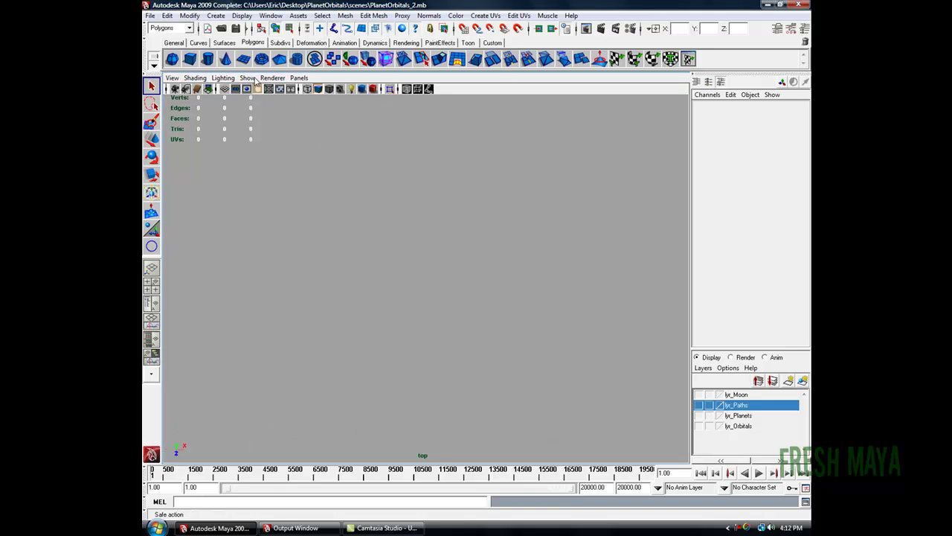
- Draw a NURBS circle in the top view centred at about X 4.26, Z -3.73
click(201, 42)
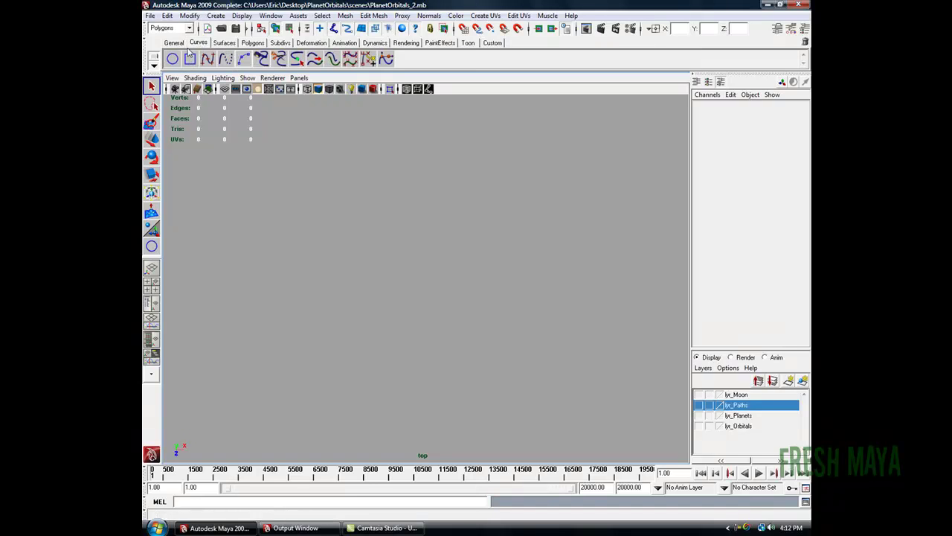
click(174, 43)
click(201, 42)
click(172, 59)
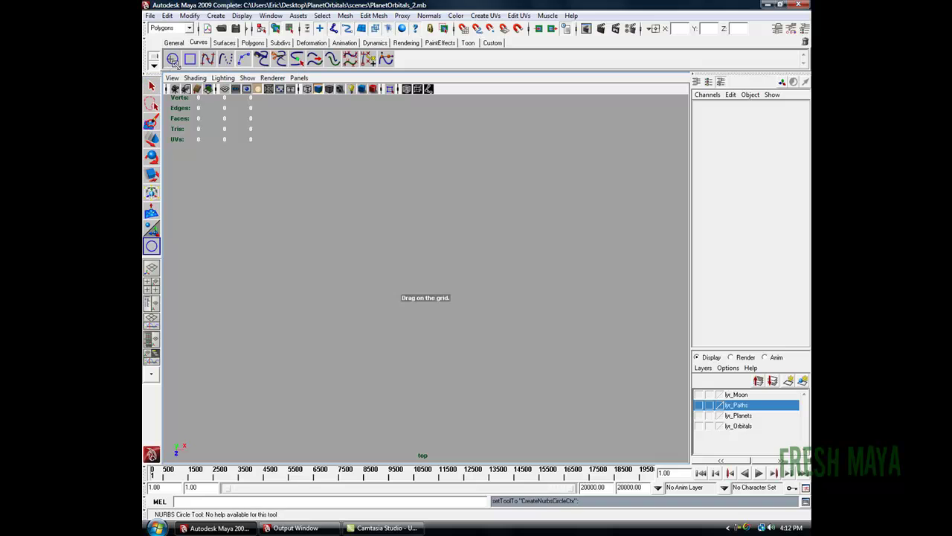
drag(418, 273, 433, 286)
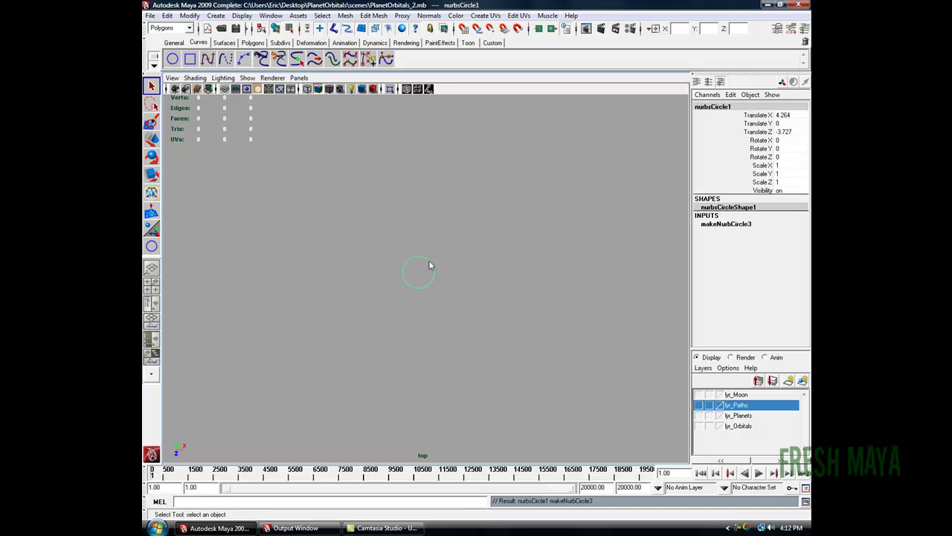
- Duplicate the circle four times, scaling each copy larger to form concentric rings, with the outermost at a scale of about 4.68
click(167, 15)
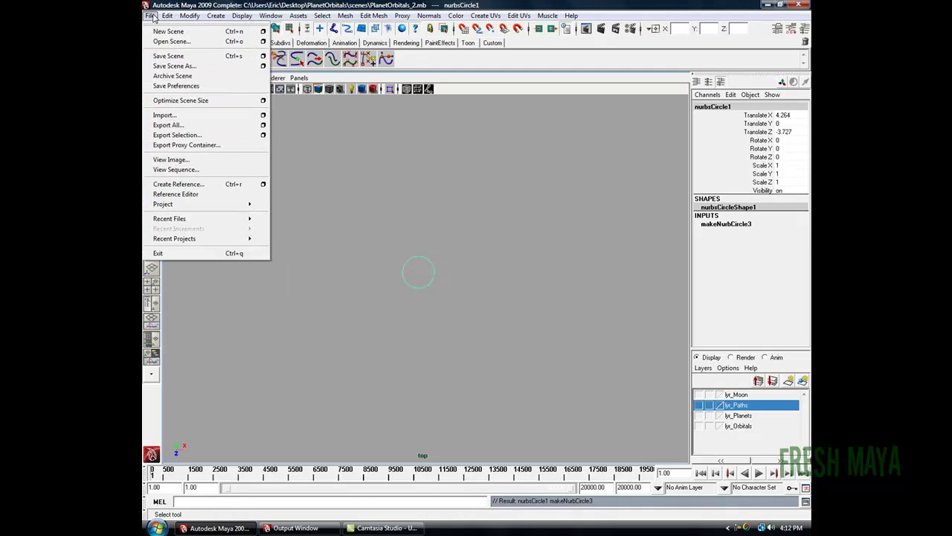
click(168, 14)
key(ctrl+d)
key(r)
drag(418, 273, 442, 278)
key(ctrl+d)
key(ctrl+d)
key(ctrl+d)
- Delete all five concentric circles from the top view
click(418, 187)
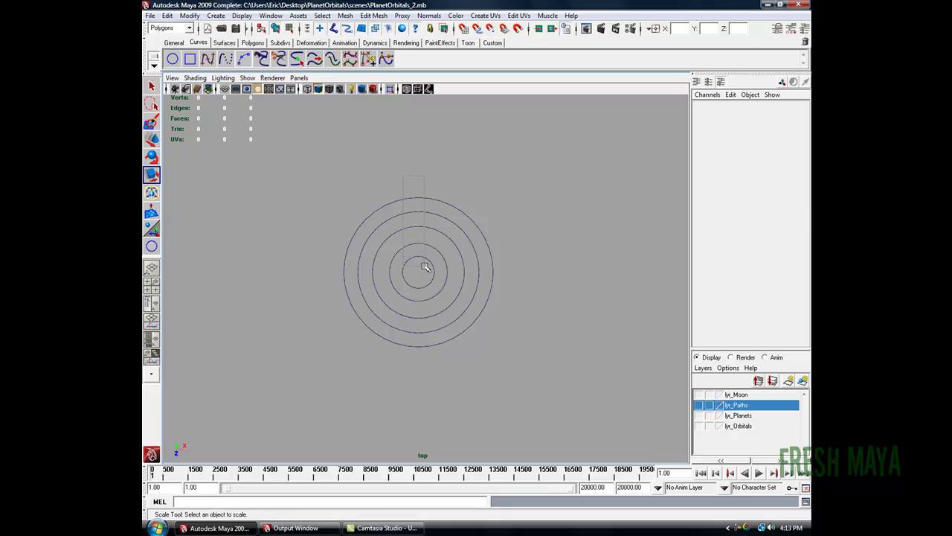
key(ctrl+z)
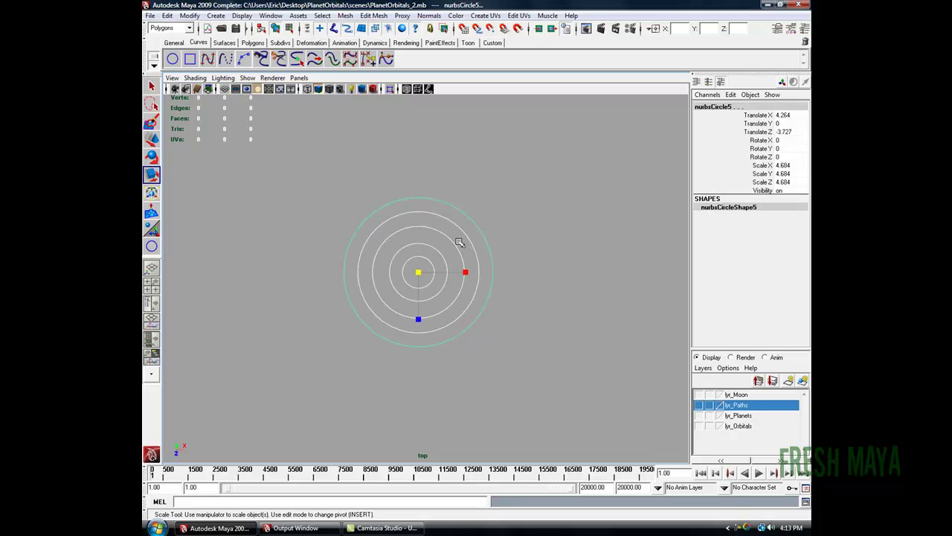
key(Delete)
click(253, 43)
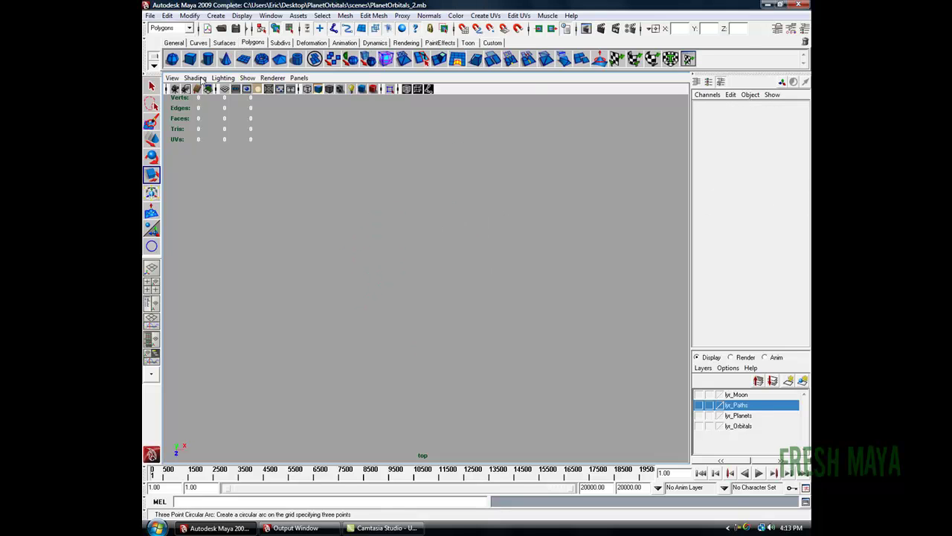
click(174, 42)
click(196, 42)
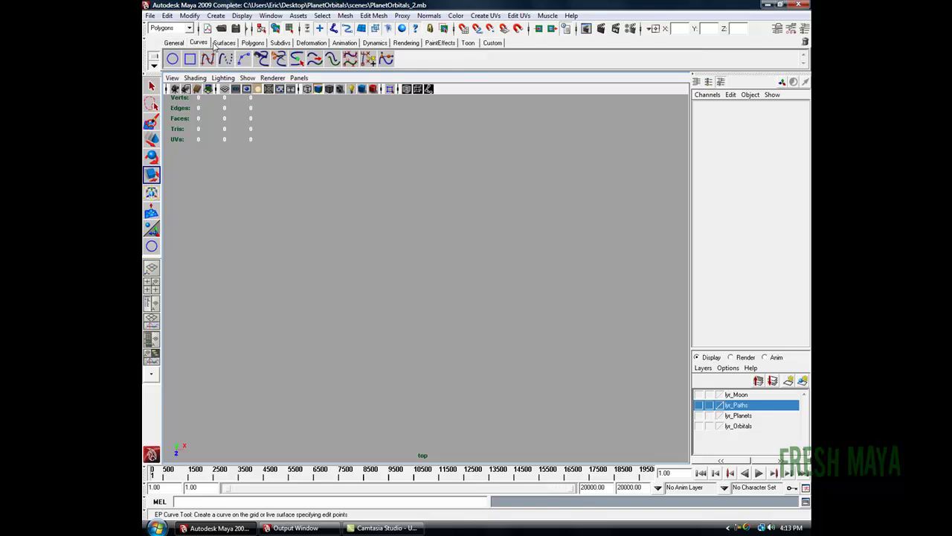
click(224, 42)
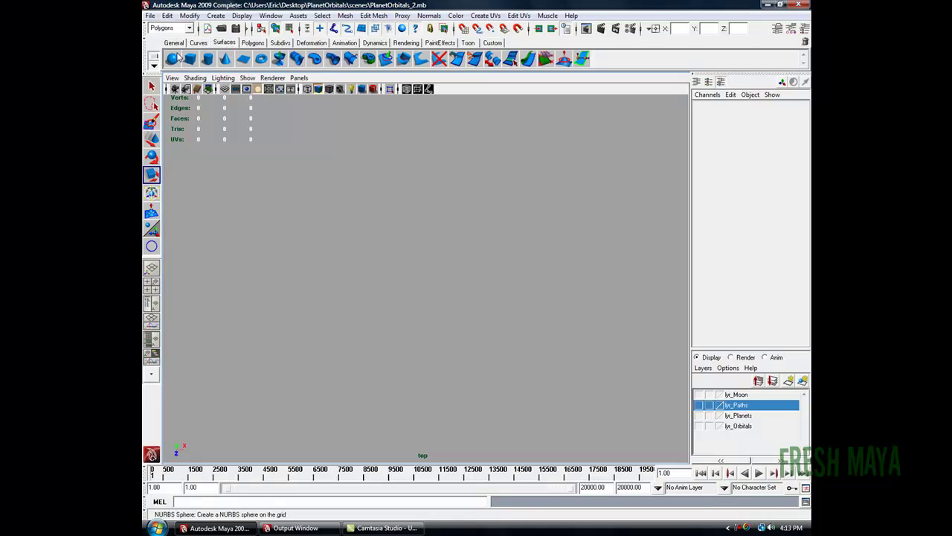
click(248, 43)
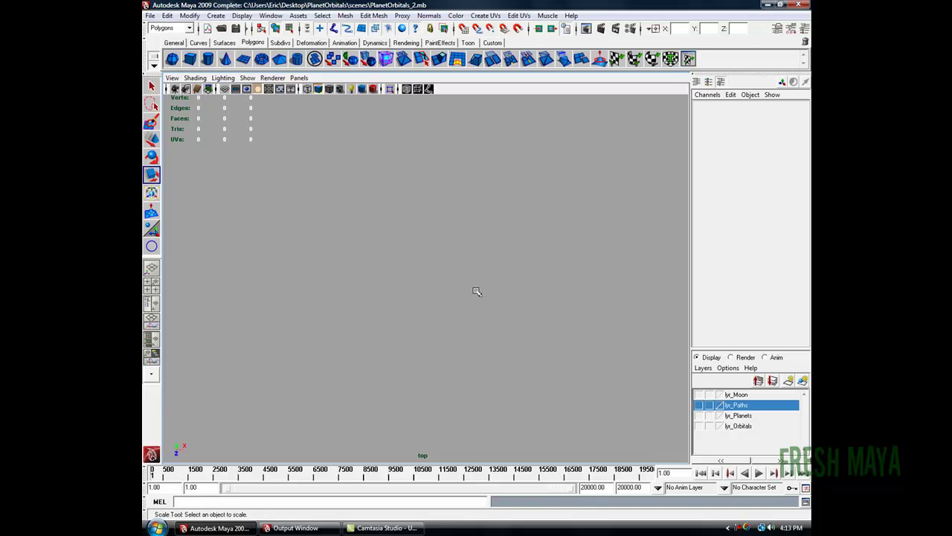
- Make the lyr_Planets and lyr_Orbitals layers visible again and return to the full perspective view
click(698, 415)
click(698, 426)
key(space)
key(space)
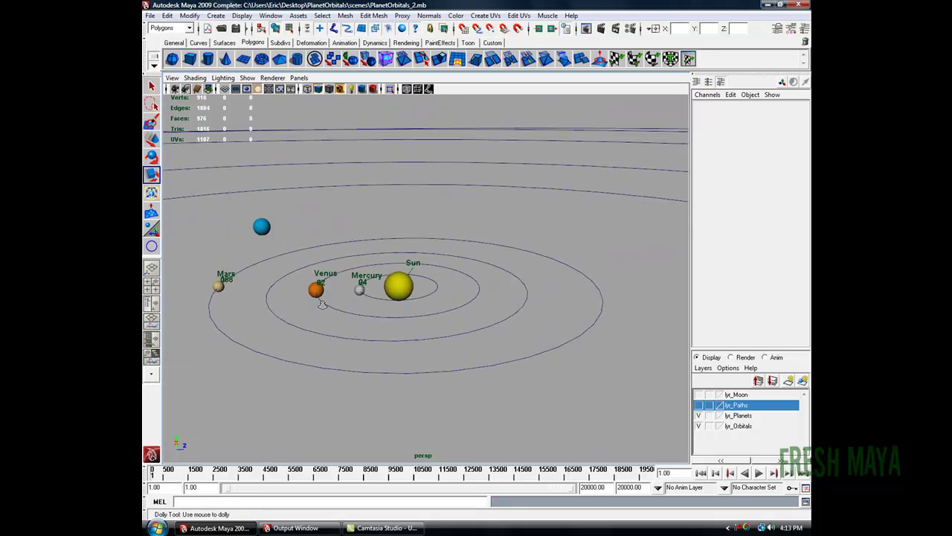
- Add an annotation reading "Earth" to the blue Earth sphere
alt+drag(550, 236, 393, 276)
click(358, 237)
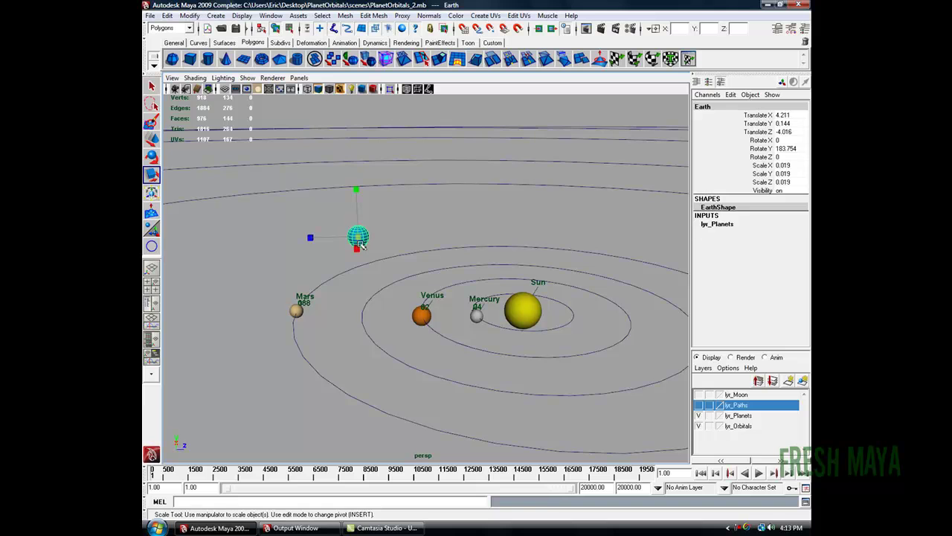
click(216, 15)
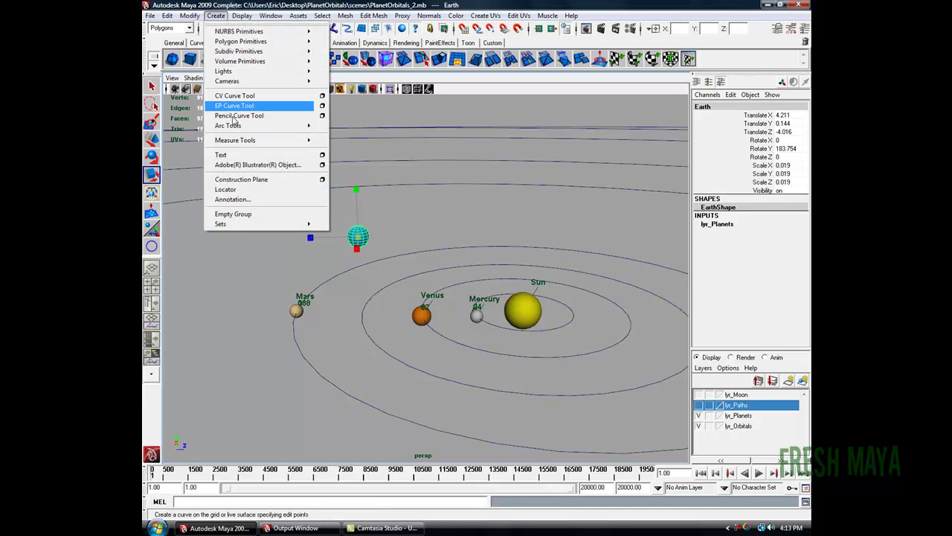
click(233, 199)
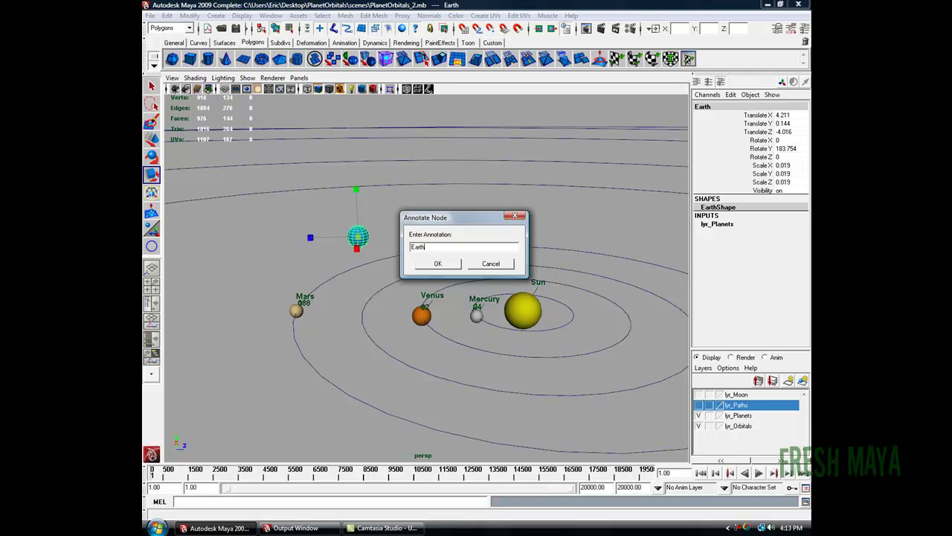
click(446, 264)
- Examine the new Earth annotation label up close and clear the selection
click(283, 233)
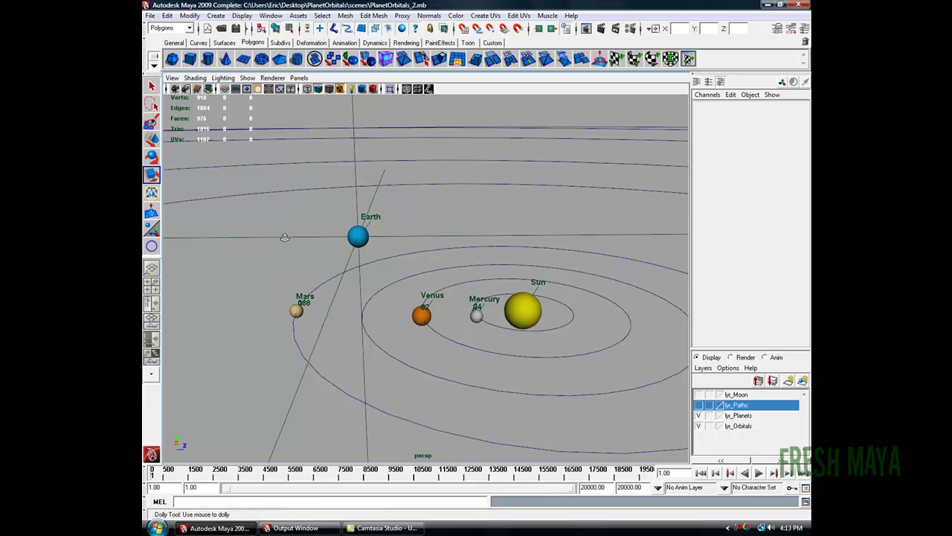
scroll(339, 245, up, 5)
click(319, 179)
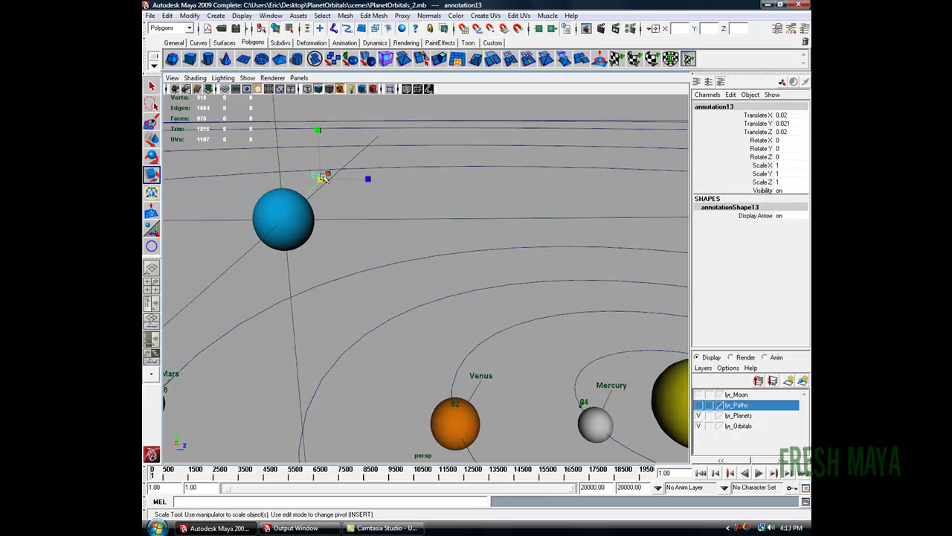
click(395, 192)
scroll(394, 216, down, 8)
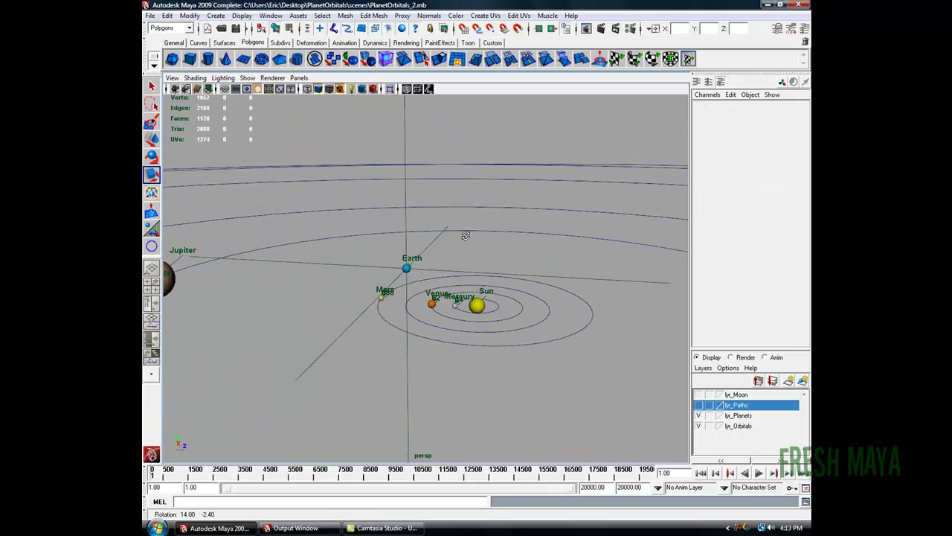
- Reselect the Earth annotation's locator by undoing the deselection, and open its attributes
alt+middle_drag(480, 247, 461, 246)
alt+right_drag(461, 246, 440, 238)
alt+drag(440, 238, 410, 244)
alt+right_drag(410, 245, 439, 243)
alt+middle_drag(439, 244, 441, 246)
key(z)
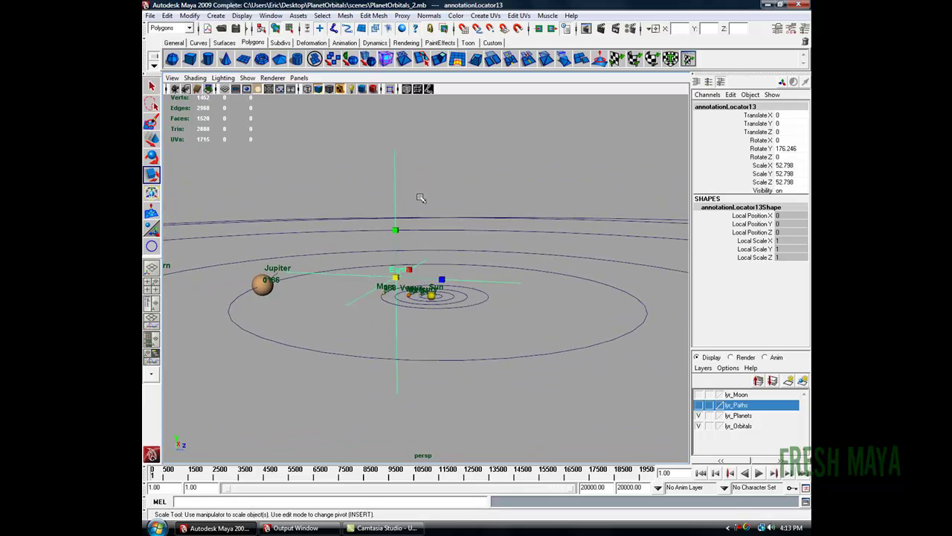
alt+drag(415, 218, 406, 277)
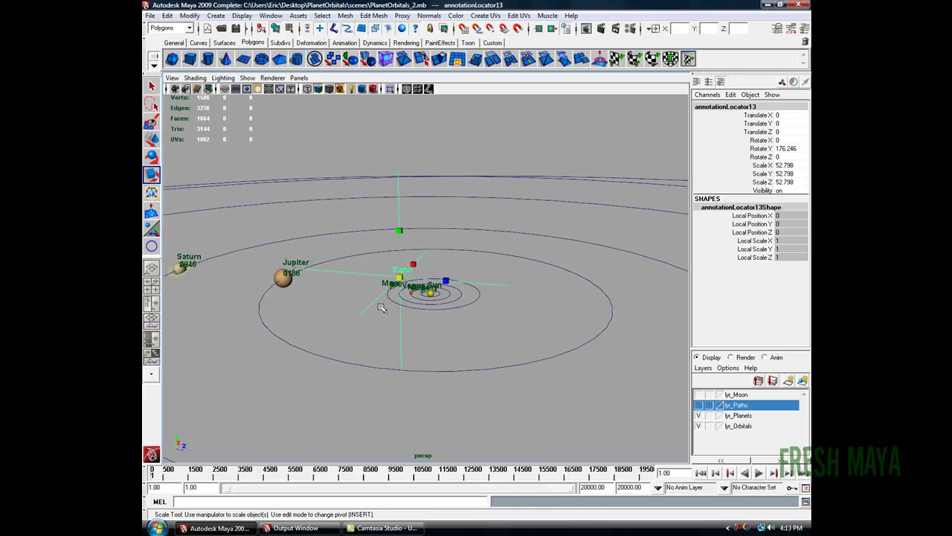
click(442, 130)
drag(415, 218, 404, 231)
click(777, 29)
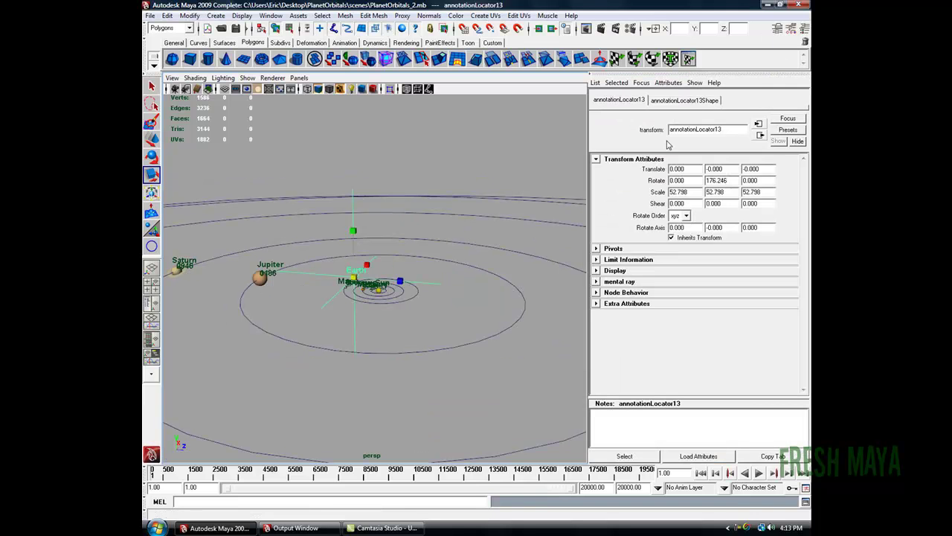
- Turn off Visibility in the Object Display settings of the Earth annotation's locator shape, and clear the selection
click(669, 100)
click(635, 108)
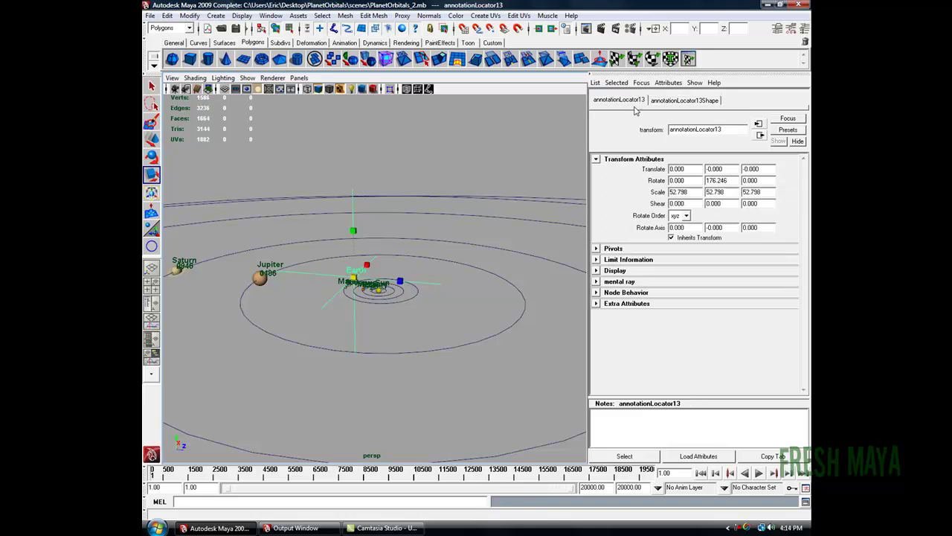
click(678, 101)
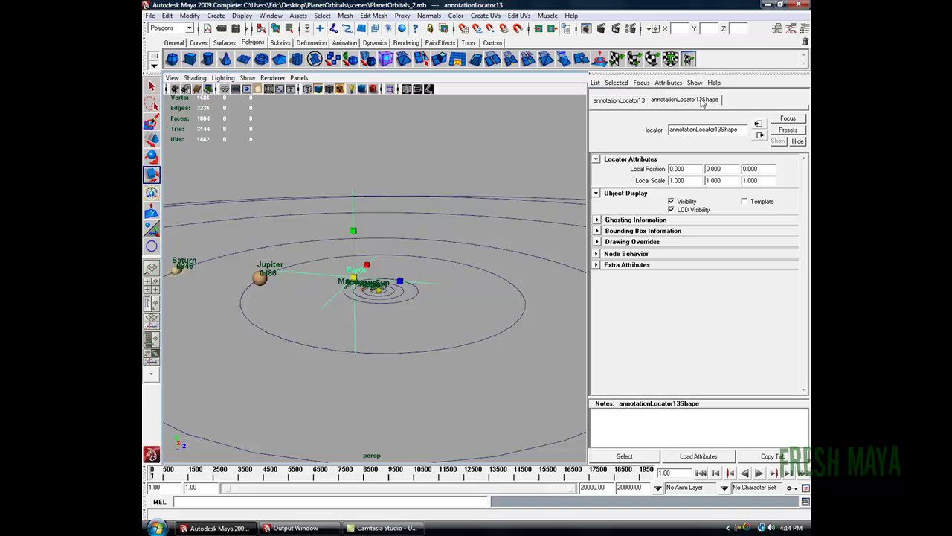
click(597, 194)
click(597, 195)
click(596, 194)
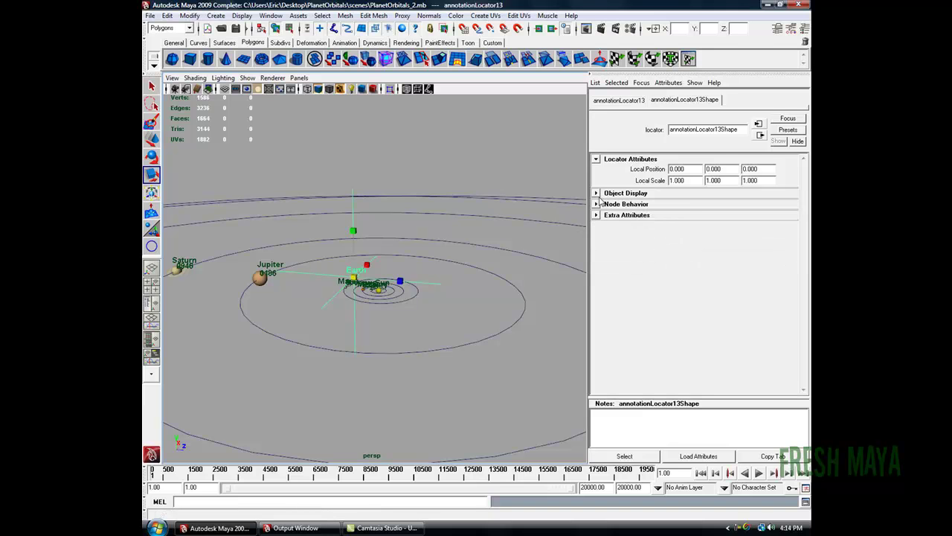
click(597, 193)
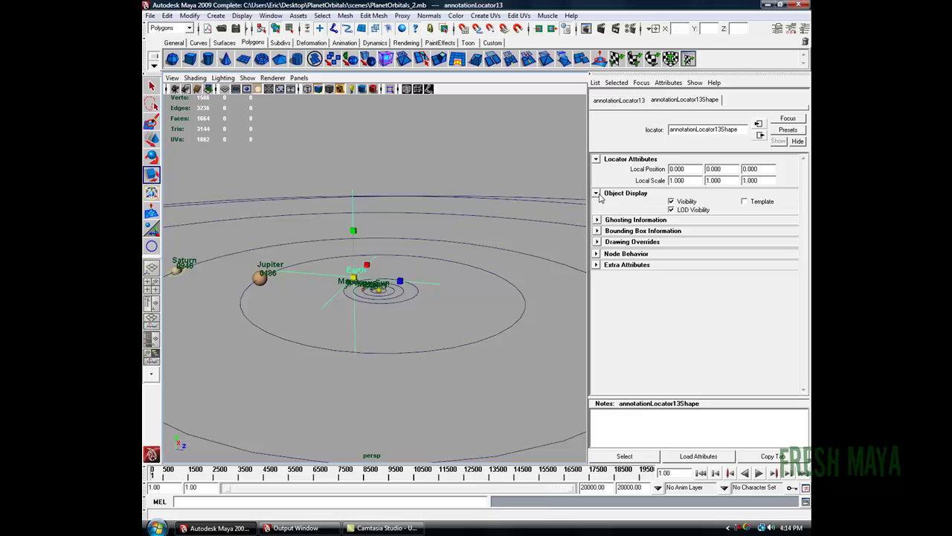
click(672, 202)
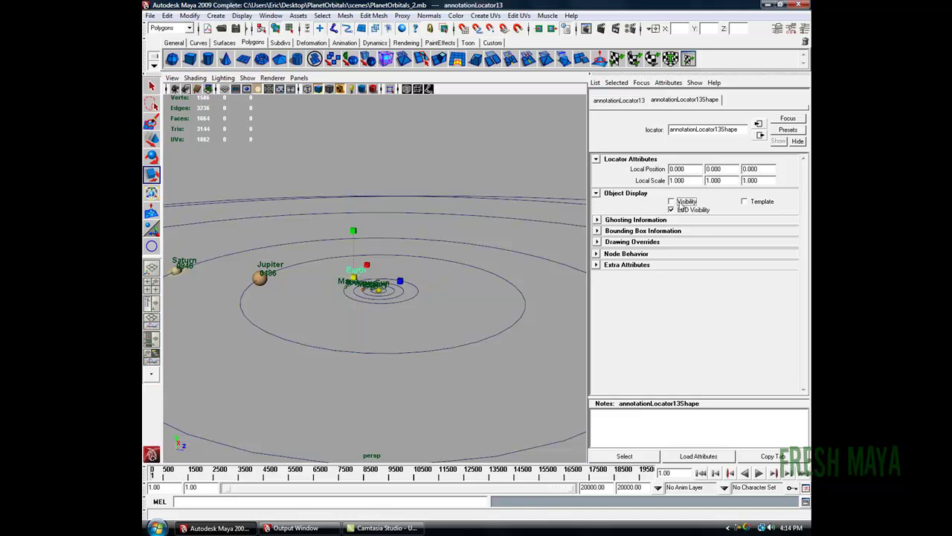
alt+right_drag(398, 241, 400, 259)
click(400, 258)
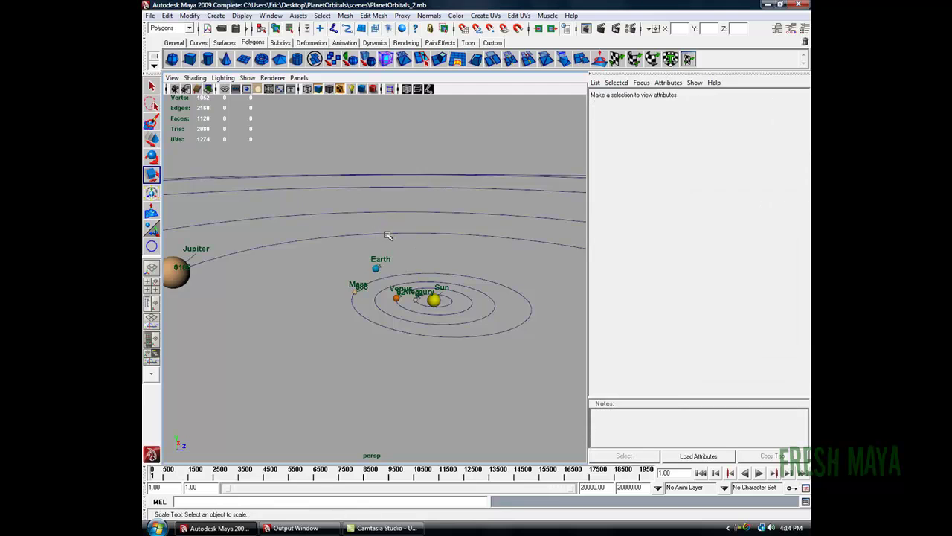
- Close the attribute display and hide the channel and layer area to enlarge the perspective view of the inner planets
alt+drag(400, 258, 378, 232)
alt+drag(385, 269, 379, 193)
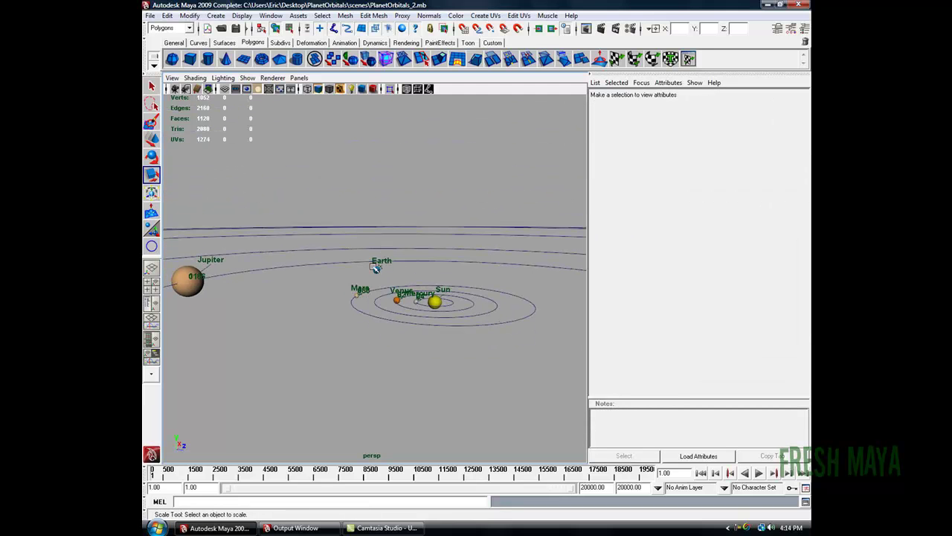
click(806, 28)
alt+right_drag(540, 284, 448, 260)
alt+drag(448, 260, 450, 305)
alt+right_drag(449, 305, 537, 287)
alt+middle_drag(537, 287, 468, 285)
alt+right_drag(468, 285, 473, 304)
alt+drag(473, 304, 472, 293)
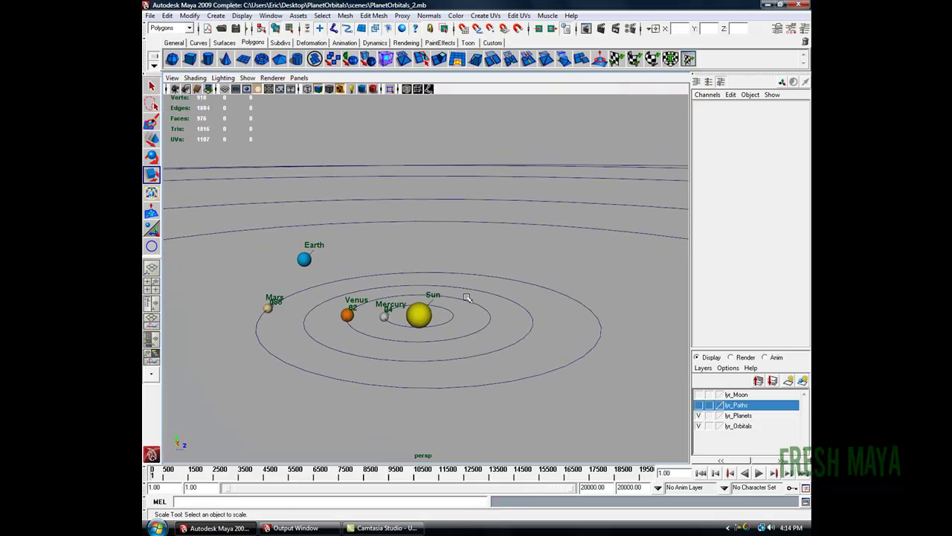
alt+middle_drag(471, 293, 473, 274)
click(805, 29)
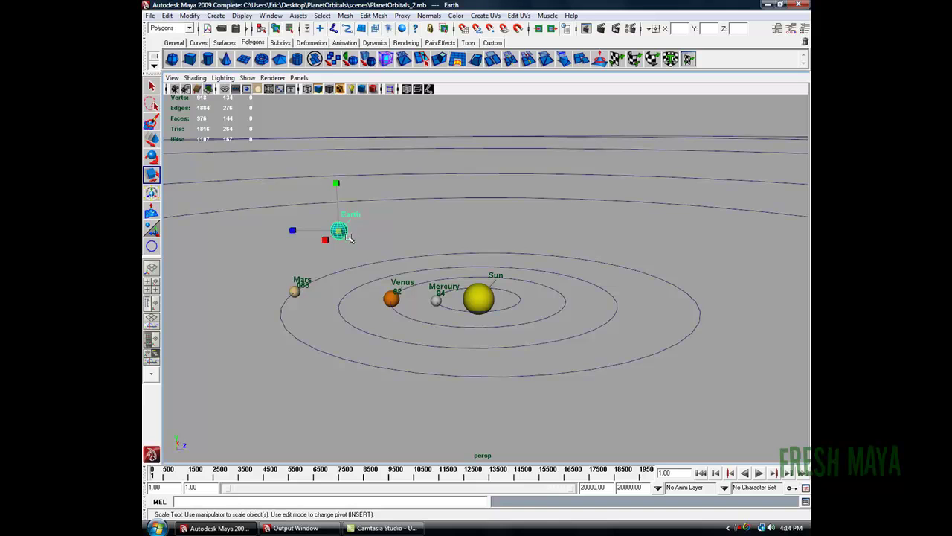
- Select the Earth sphere together with its orbit curve and open the Attach to Motion Path options from the Animation menu set
click(342, 288)
click(337, 229)
drag(346, 286, 380, 306)
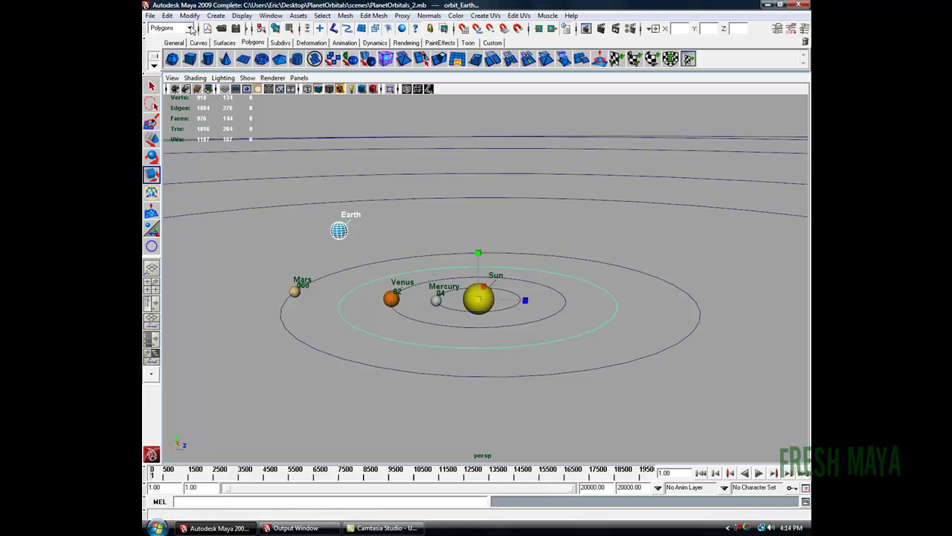
click(175, 28)
click(179, 40)
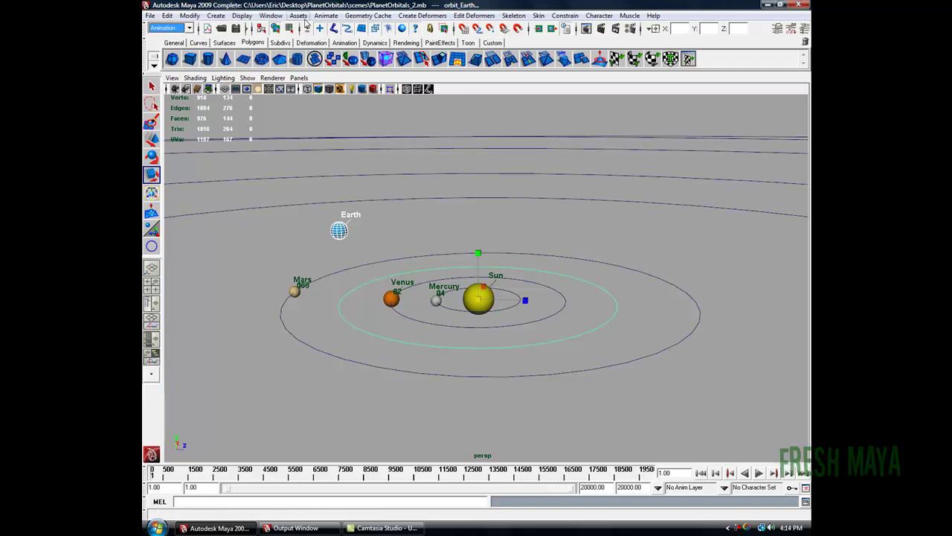
click(327, 16)
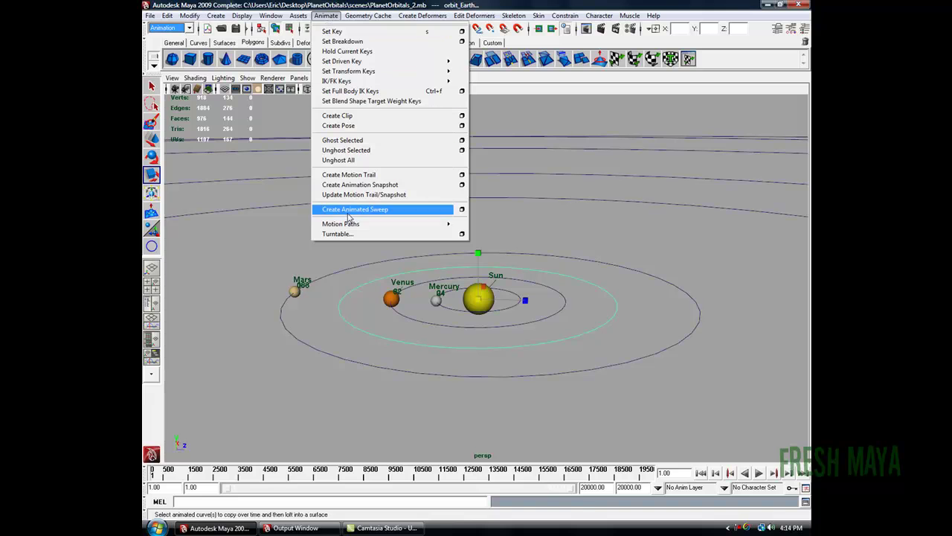
mouse_move(350, 227)
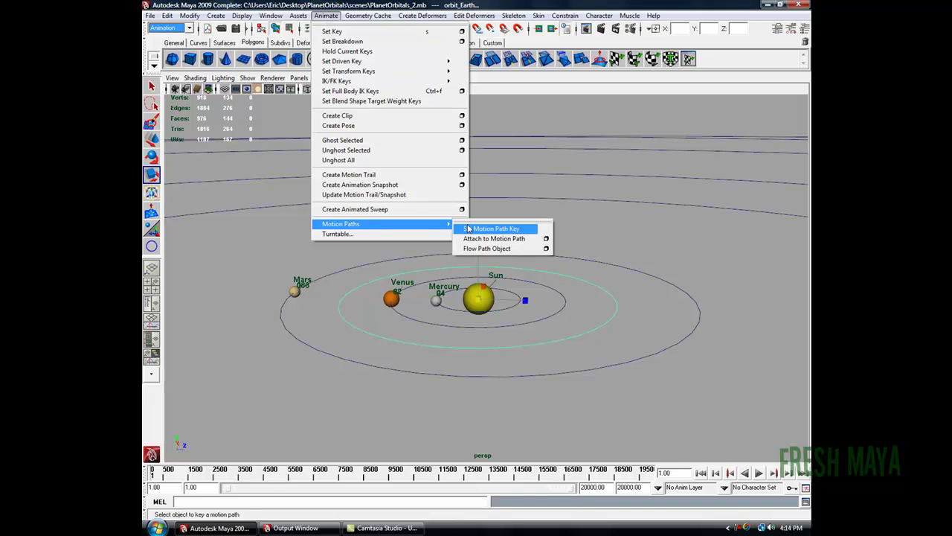
click(546, 239)
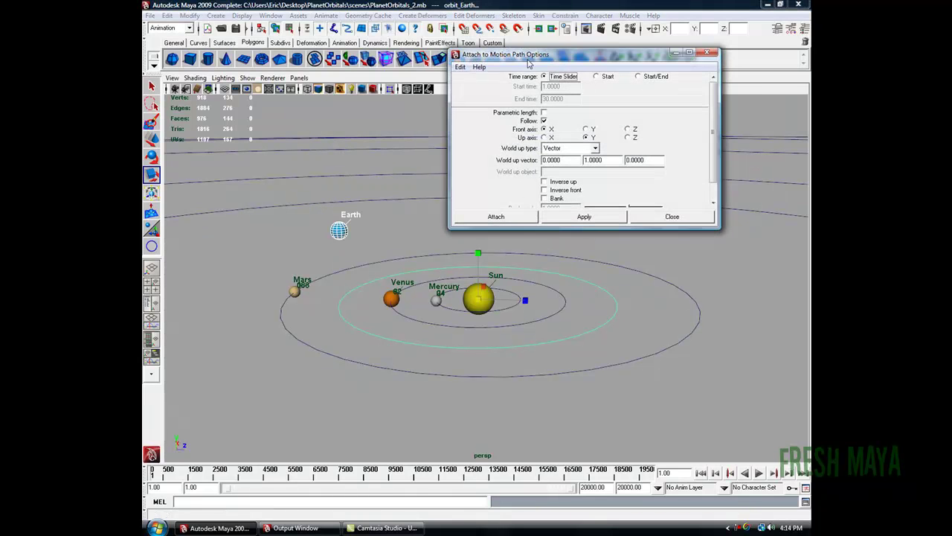
- Reset the motion path options and attach Earth to its orbit using a Start/End time range from 0 to 100
click(460, 67)
click(476, 91)
click(638, 76)
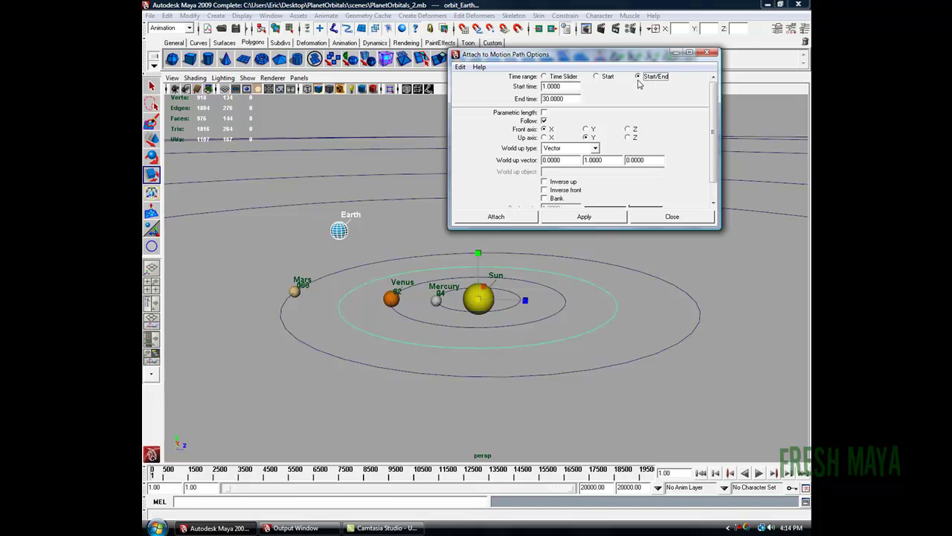
drag(569, 86, 532, 87)
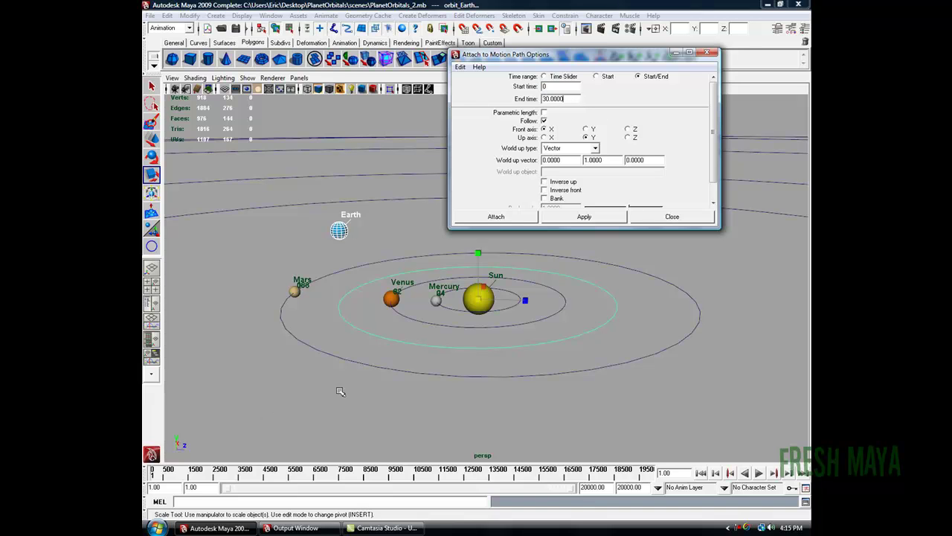
drag(575, 100, 526, 102)
text(100)
double_click(553, 99)
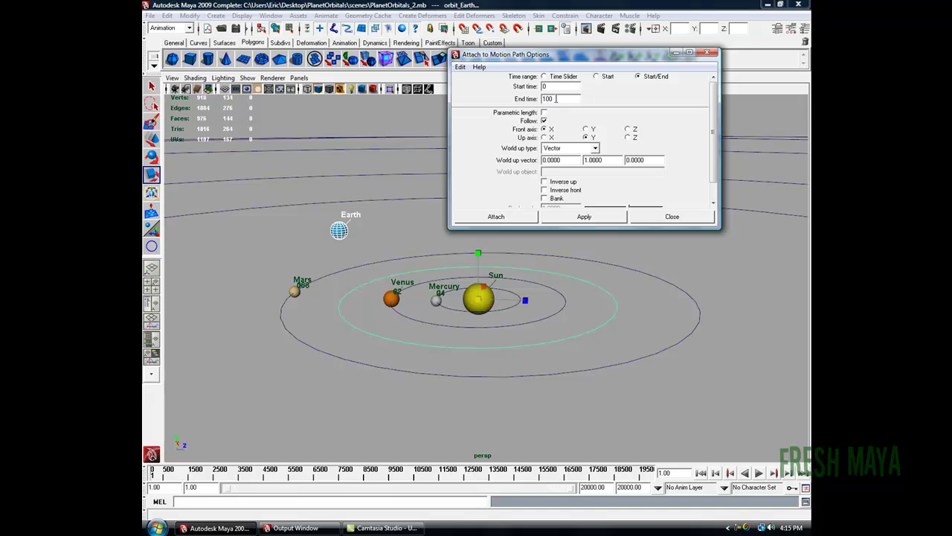
click(524, 218)
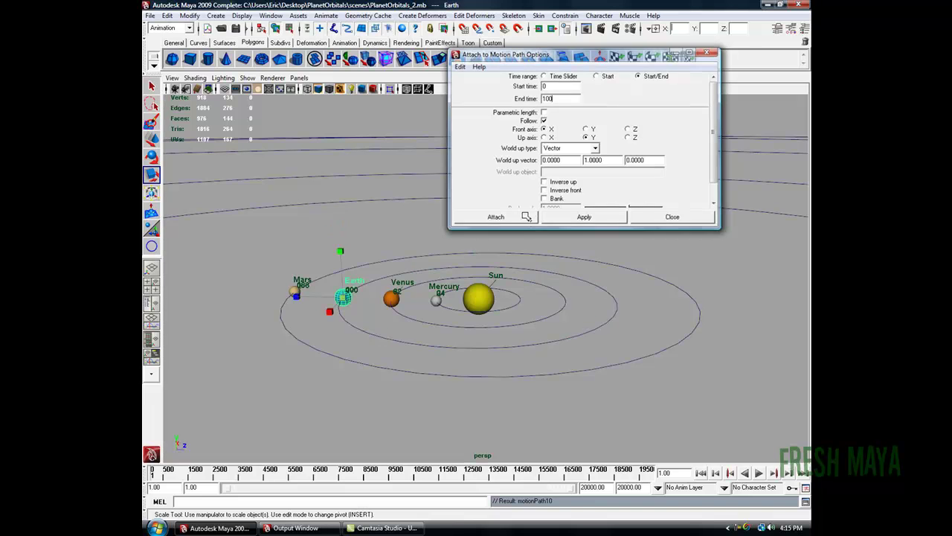
- Play the animation to check Earth's motion along its orbit, and return to the first frame
alt+drag(339, 290, 376, 348)
click(758, 472)
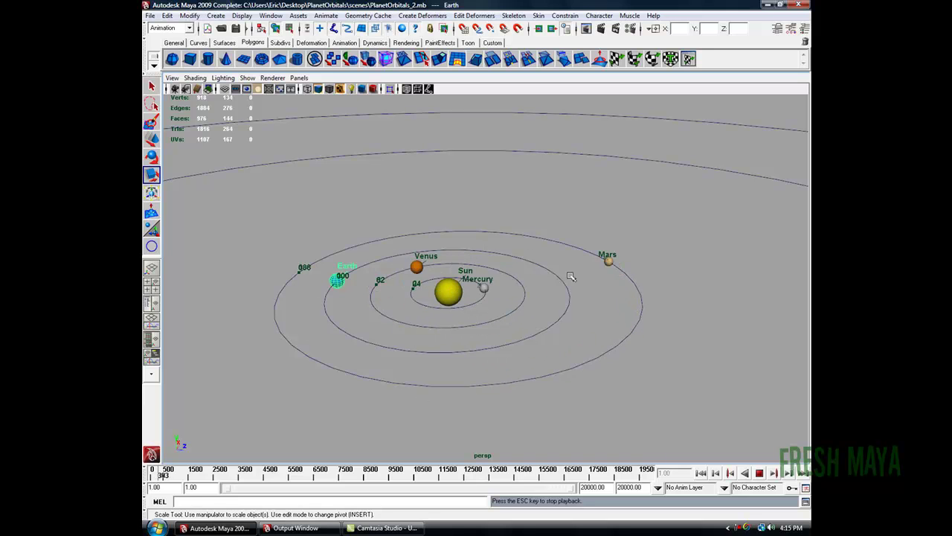
key(Escape)
key(alt+shift+v)
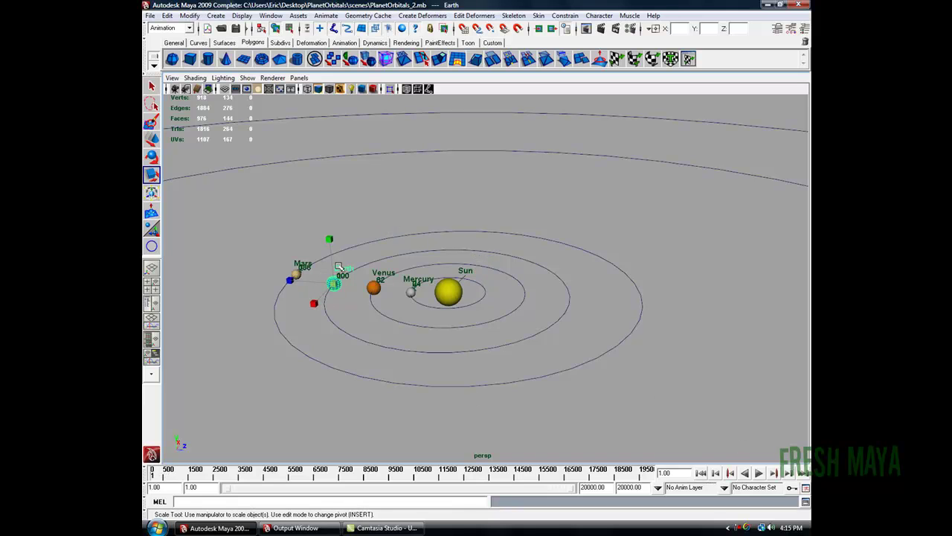
- Open the Graph Editor for Earth, frame its motion path curve and select the whole curve with both keys
click(264, 17)
mouse_move(300, 52)
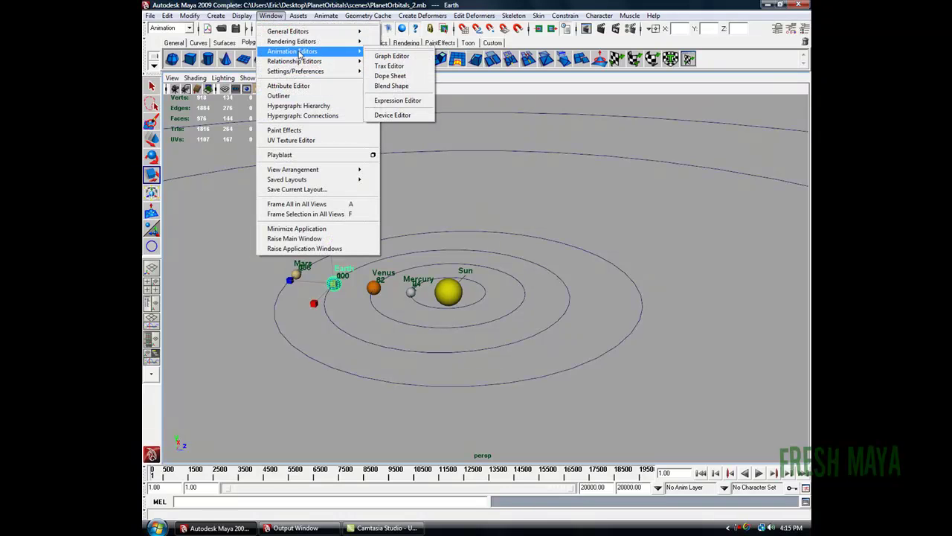
click(392, 57)
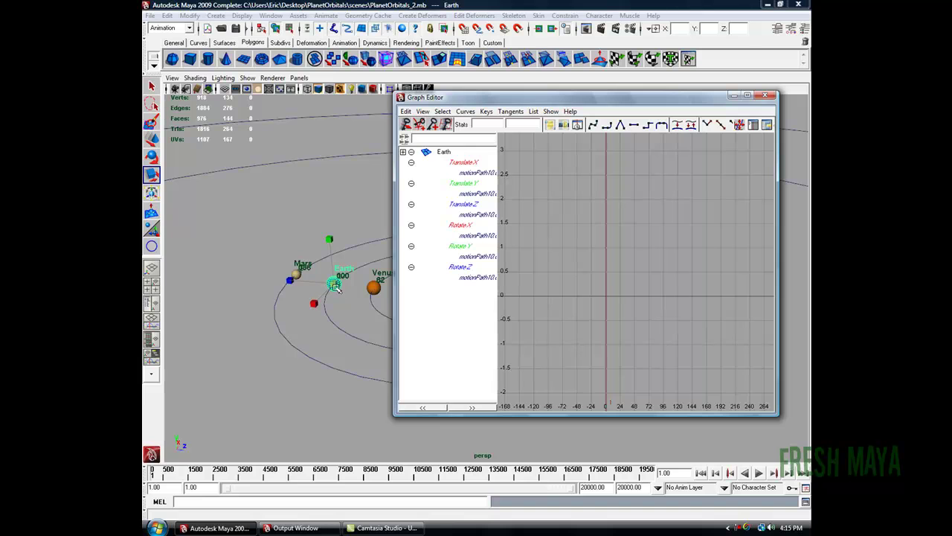
click(443, 153)
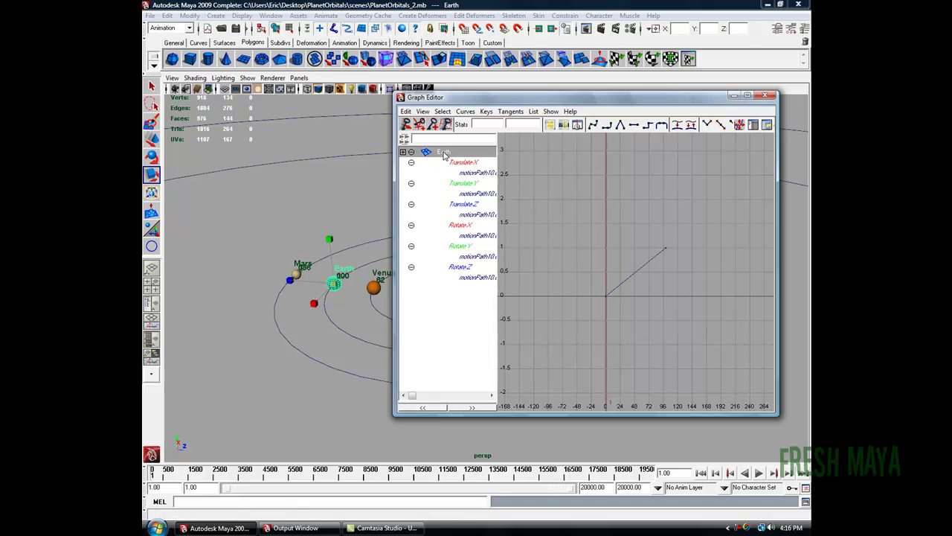
click(423, 112)
click(439, 142)
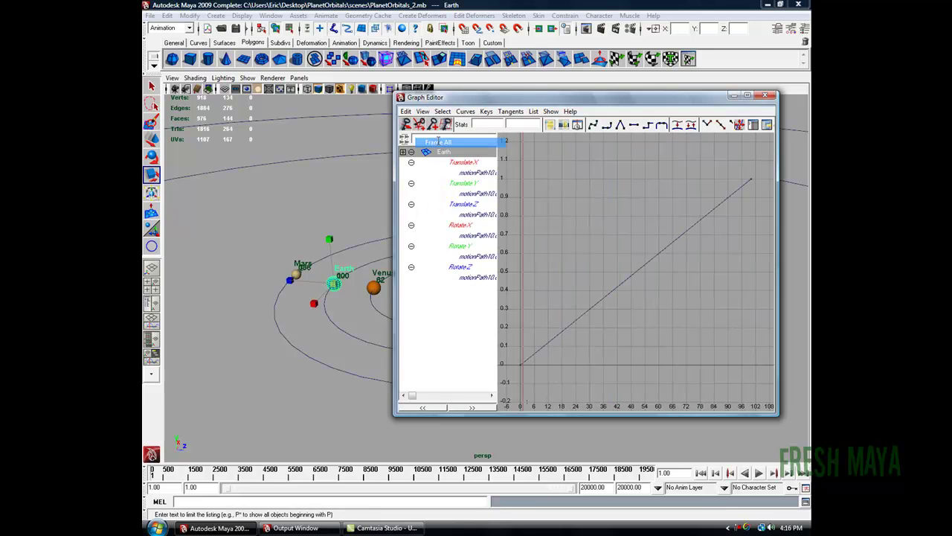
scroll(679, 223, down, 4)
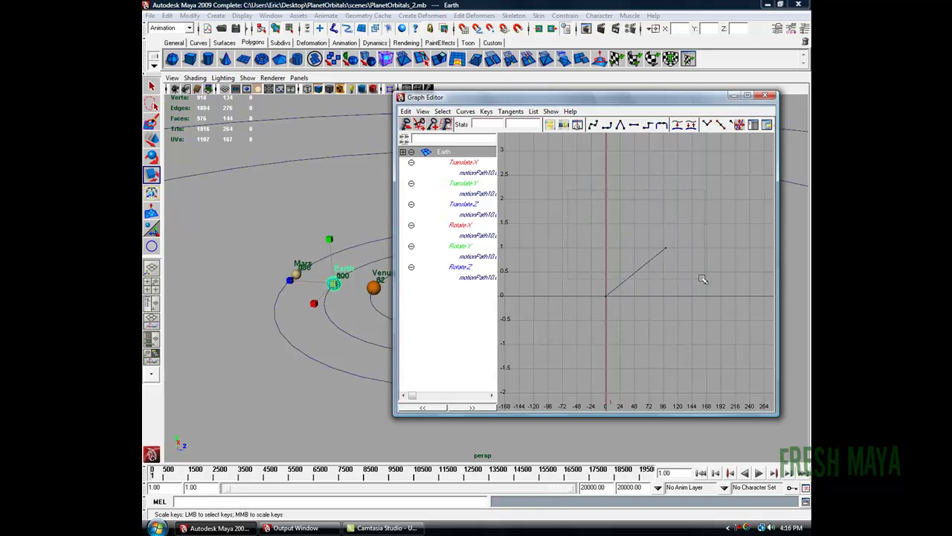
drag(707, 325, 637, 208)
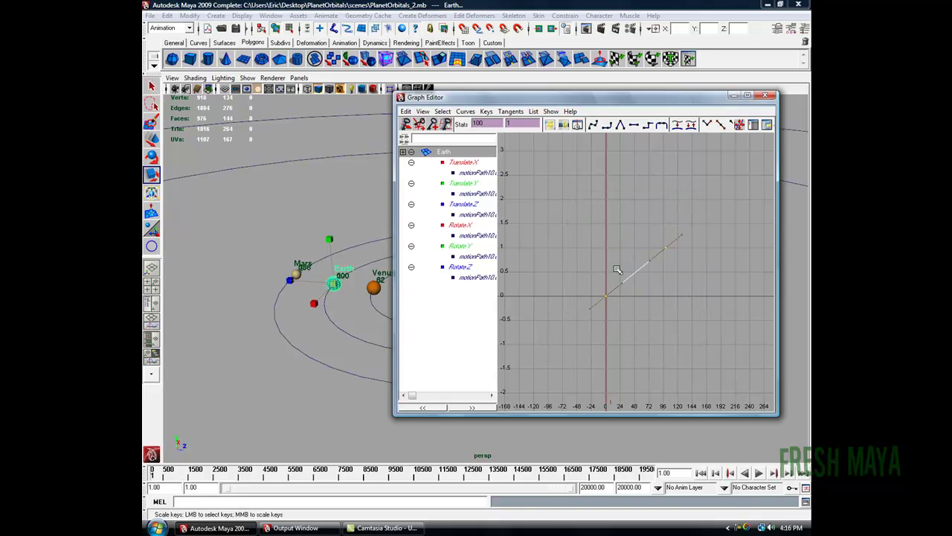
- Set the Post Infinity of Earth's motion curve to Cycle and close the Graph Editor
click(466, 112)
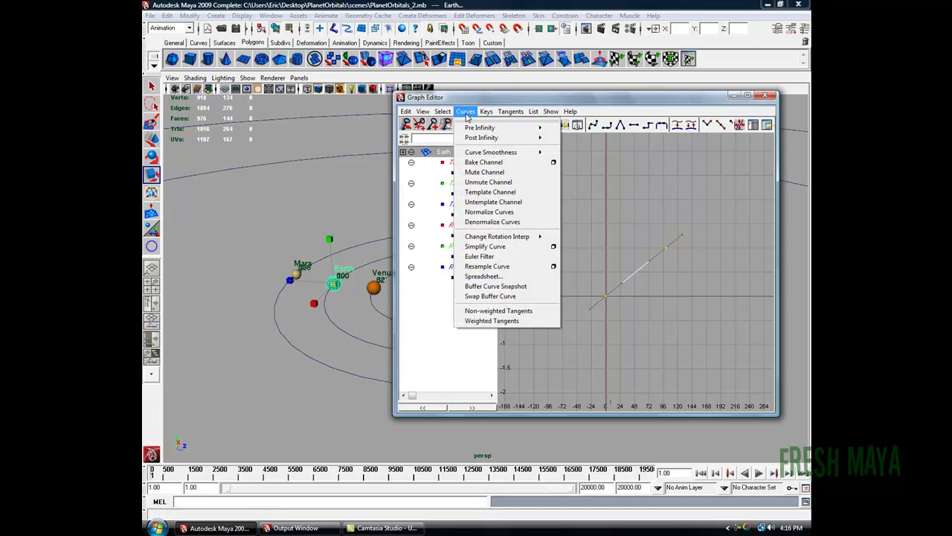
mouse_move(480, 141)
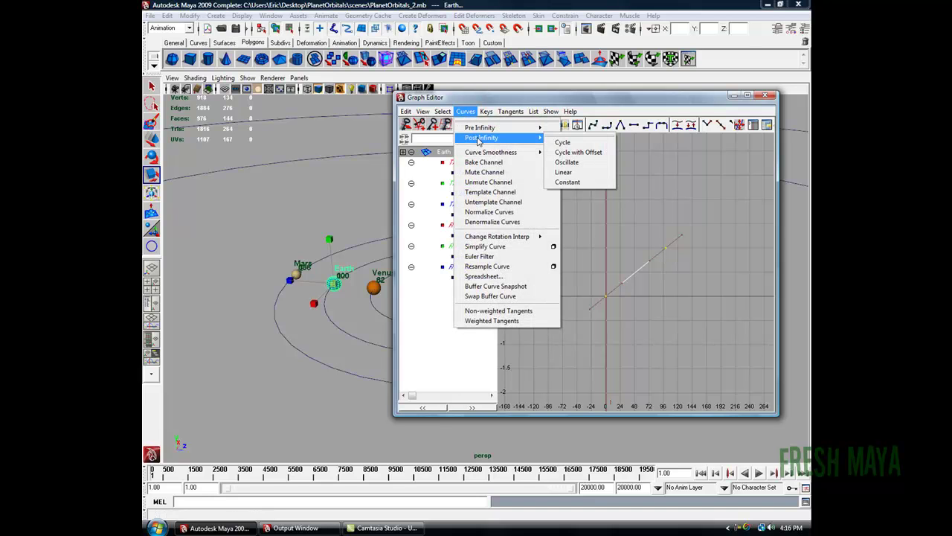
click(575, 144)
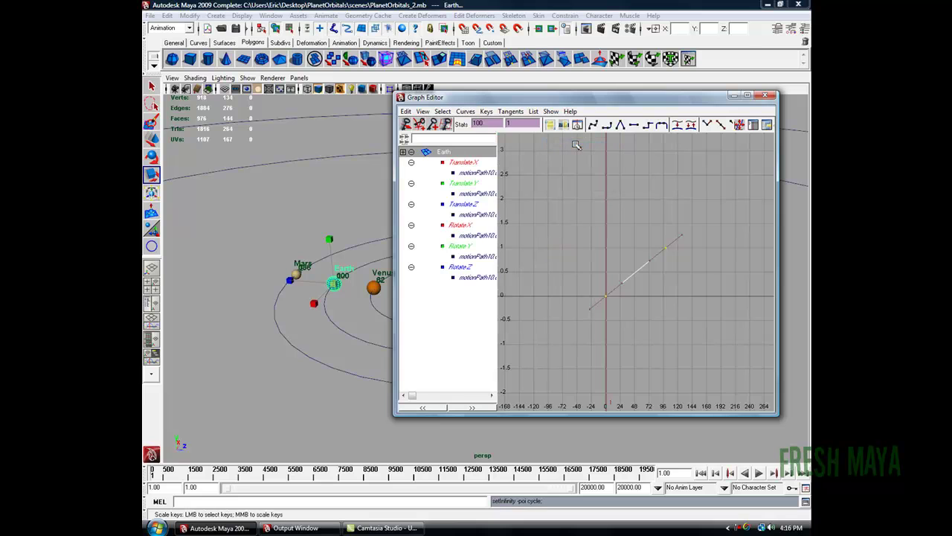
click(763, 97)
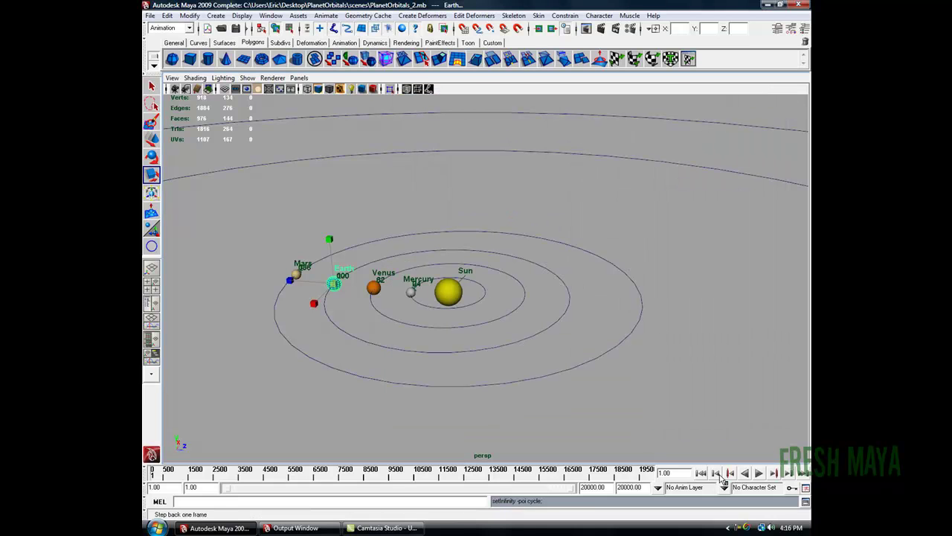
- Play the animation to check Earth's repeating orbit alongside the other planets, with Earth deselected
click(759, 473)
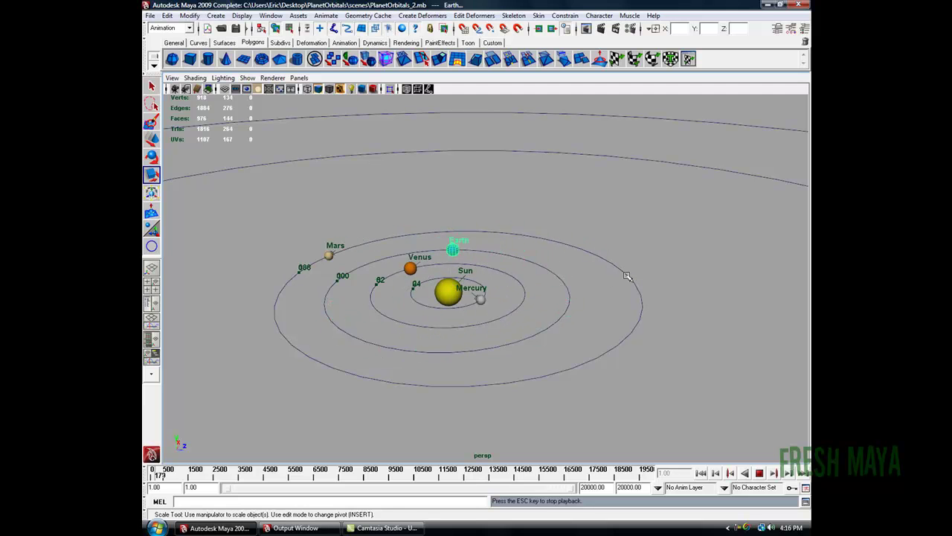
click(518, 198)
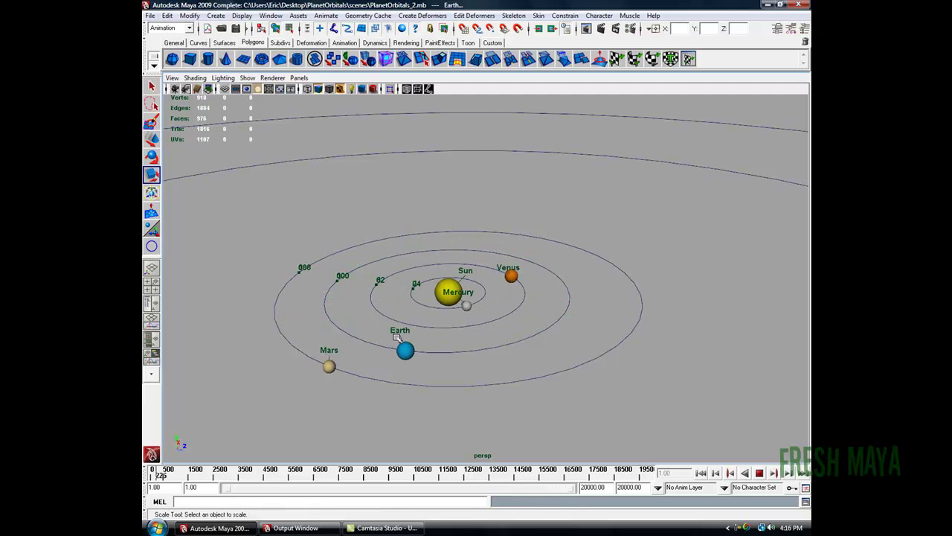
- Examine the orbiting planets from closer and from another angle, stop the playback and return to the first frame
alt+right_drag(657, 276, 462, 270)
alt+drag(462, 270, 433, 279)
alt+right_drag(434, 279, 368, 346)
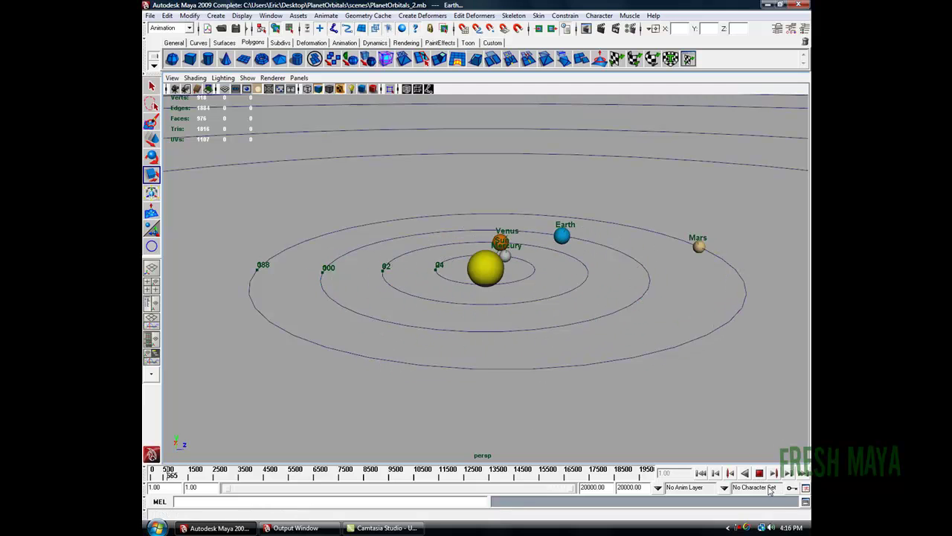
click(759, 473)
click(700, 472)
mouse_move(369, 293)
alt+right_down()
mouse_move(390, 296)
mouse_move(368, 293)
alt+right_up()
- Turn on the visibility of the lyr_Moon layer and select the Moon sphere
click(804, 30)
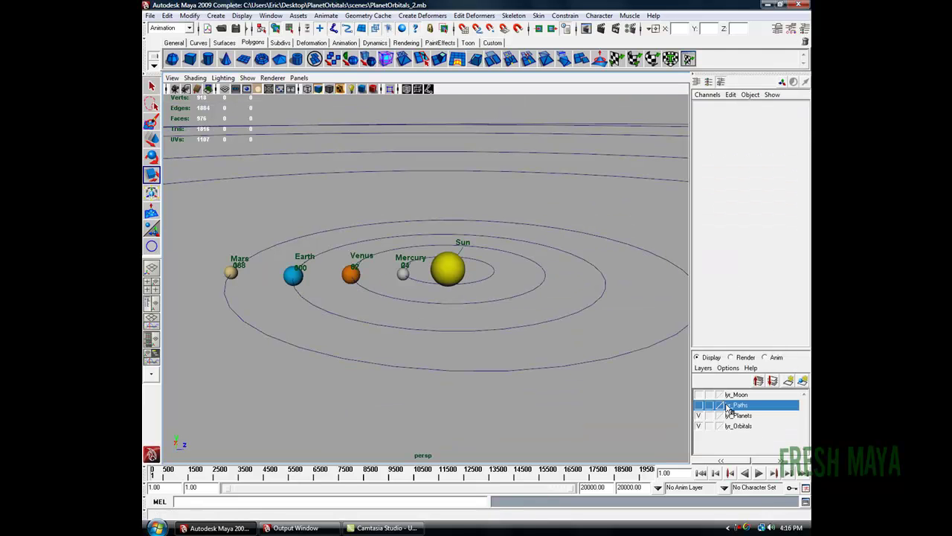
click(699, 394)
click(738, 395)
click(326, 198)
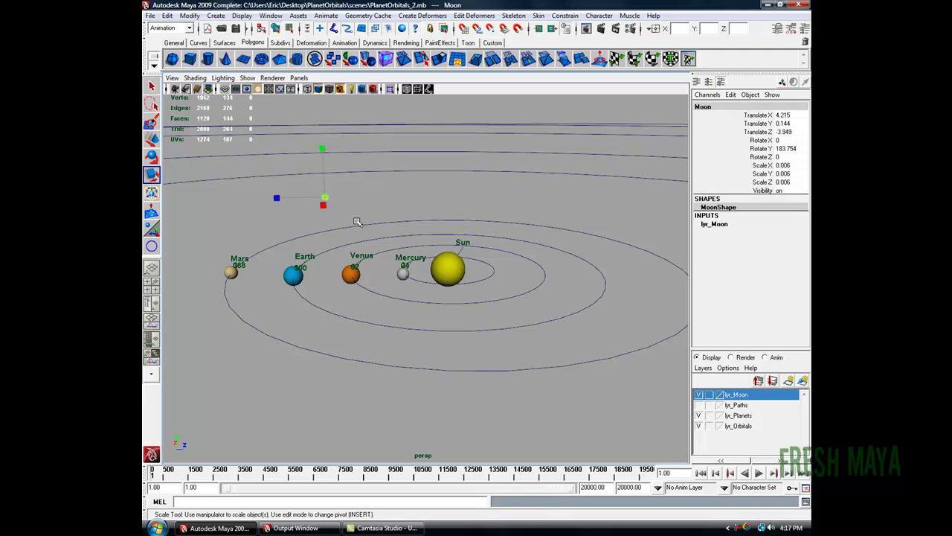
- Add an annotation reading "Moon" to the Moon sphere
alt+middle_drag(357, 221, 419, 251)
alt+right_drag(297, 257, 357, 268)
click(483, 243)
alt+right_drag(483, 242, 391, 258)
alt+middle_drag(392, 258, 456, 251)
alt+right_drag(475, 253, 448, 251)
mouse_move(448, 251)
alt+middle_down()
mouse_move(441, 260)
mouse_move(440, 238)
mouse_move(439, 260)
alt+middle_up()
click(412, 220)
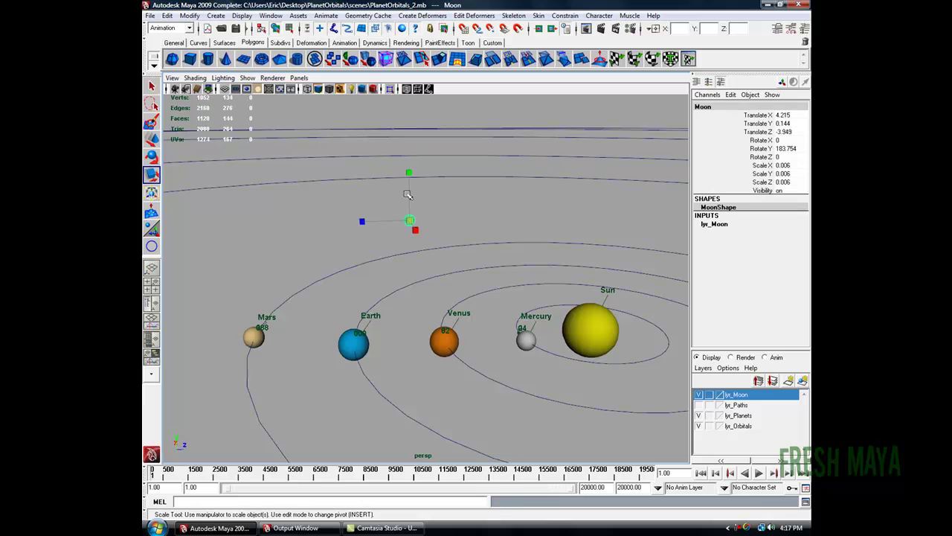
click(215, 16)
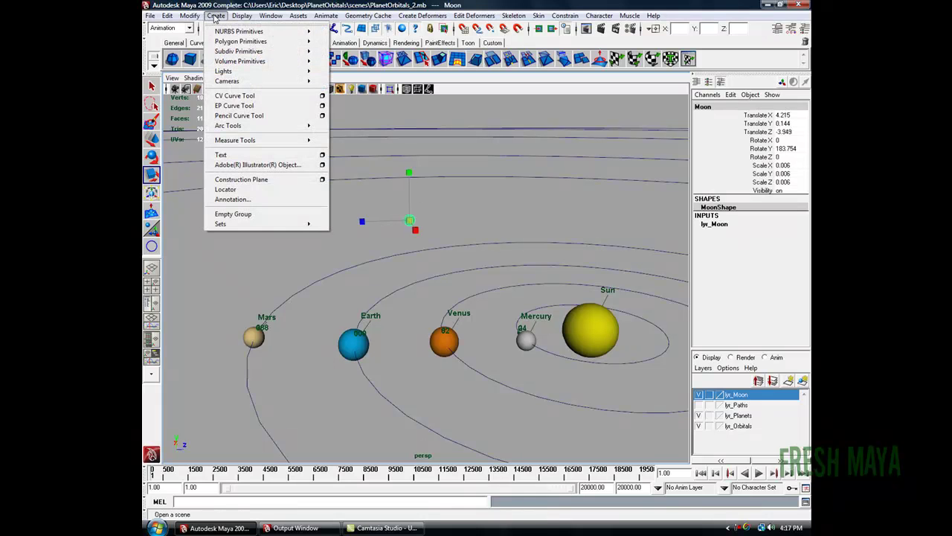
click(245, 200)
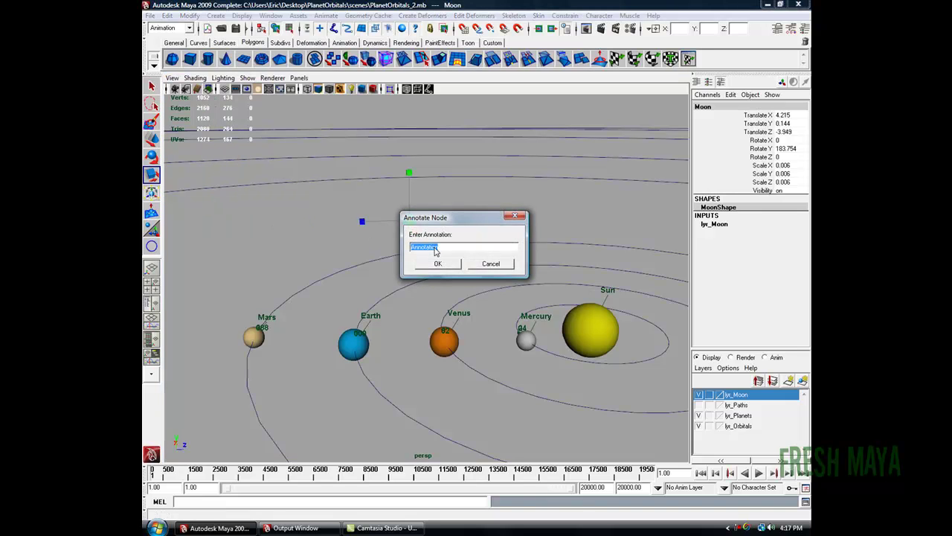
text(Mo)
key(Return)
- Hide the locator of the Moon annotation by turning off its shape's Visibility, and bring back the Channel Box
mouse_move(517, 247)
alt+mouse_down()
mouse_move(648, 255)
mouse_move(328, 294)
mouse_move(387, 171)
mouse_move(518, 244)
mouse_move(384, 178)
alt+mouse_up()
key(Up)
click(778, 29)
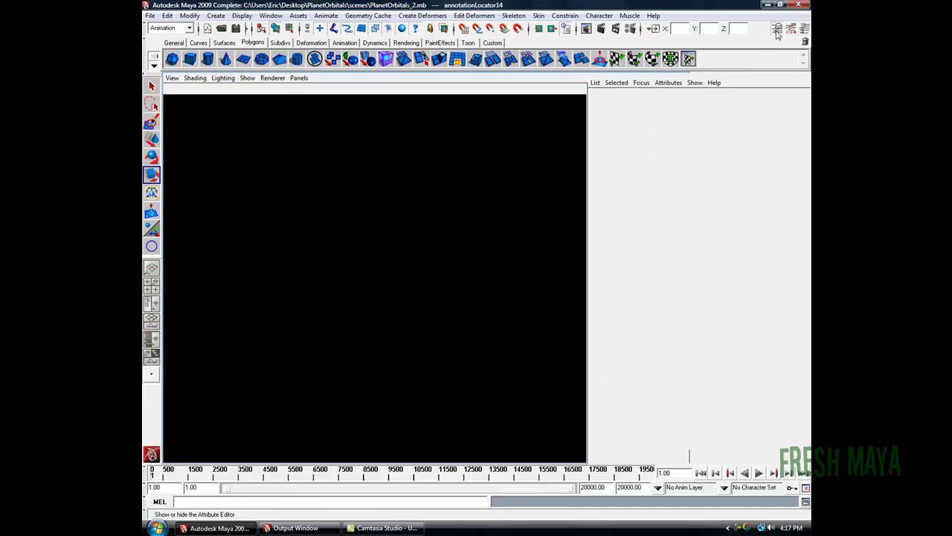
click(597, 193)
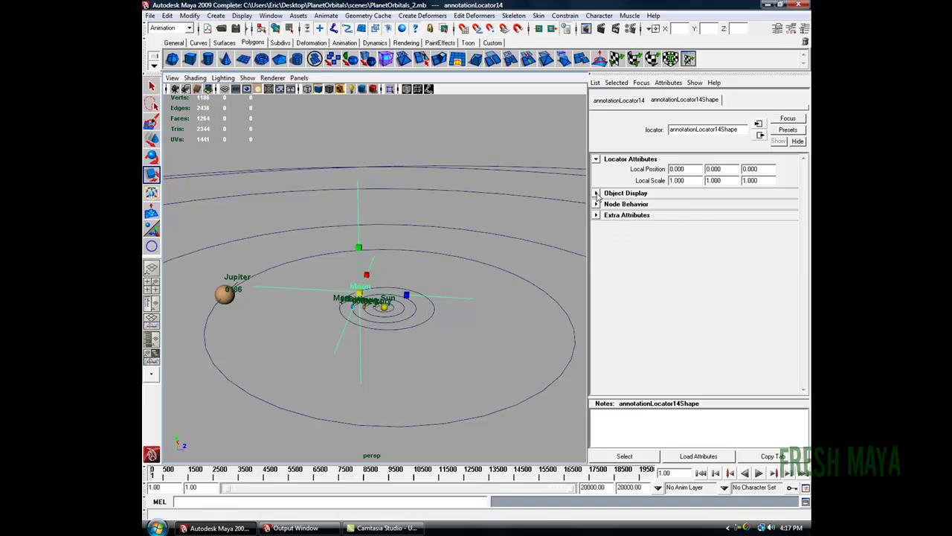
click(597, 194)
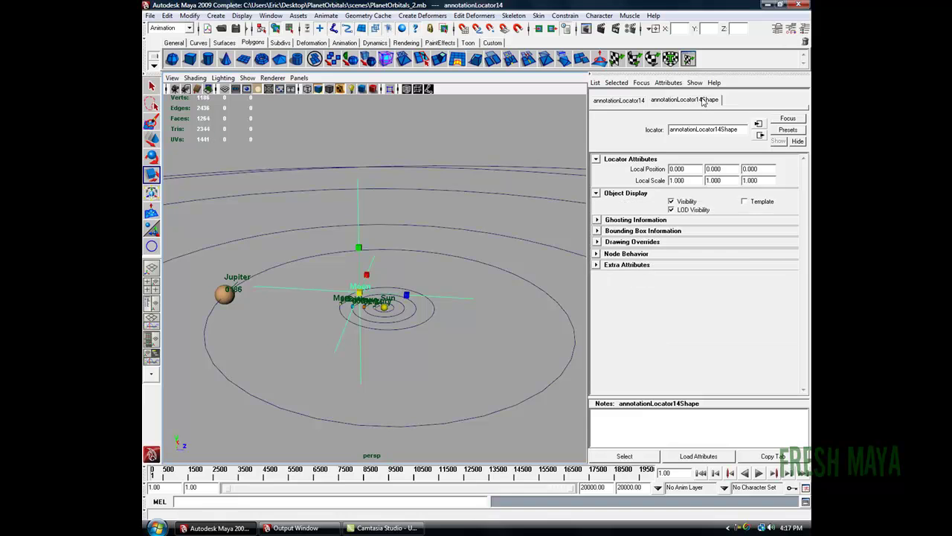
click(672, 202)
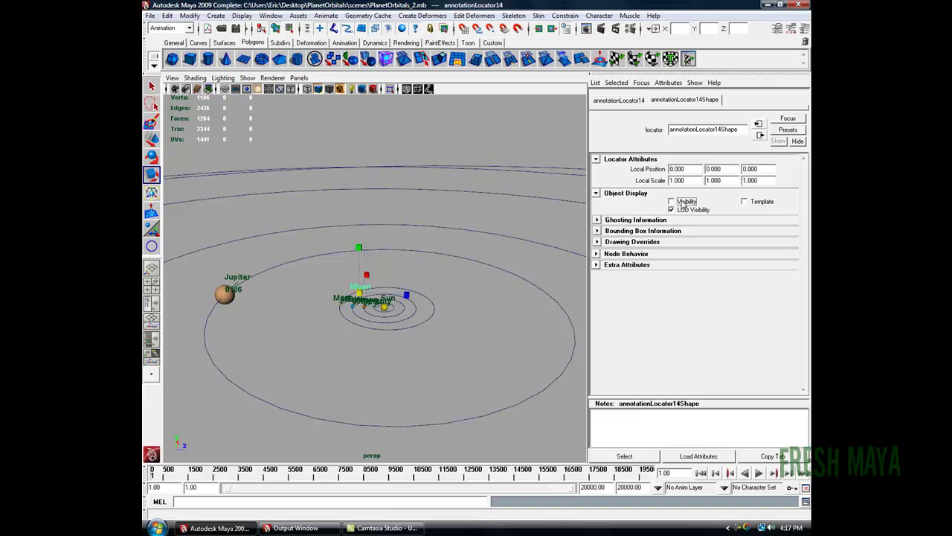
click(408, 243)
alt+right_drag(278, 297, 491, 300)
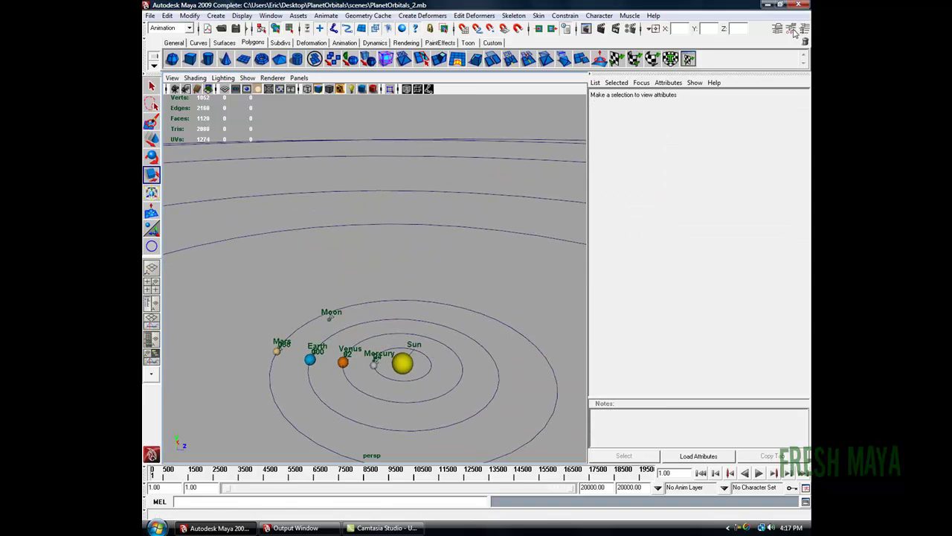
click(804, 28)
- Switch to the top view, close up on Earth and the Moon
alt+middle_drag(407, 349, 421, 248)
alt+right_drag(421, 249, 383, 160)
alt+drag(383, 160, 419, 186)
click(418, 185)
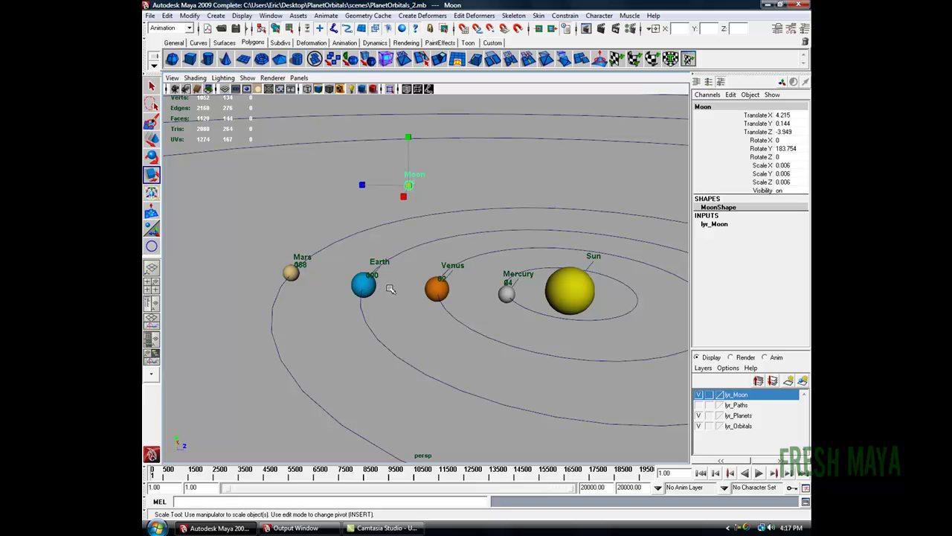
alt+drag(526, 235, 387, 255)
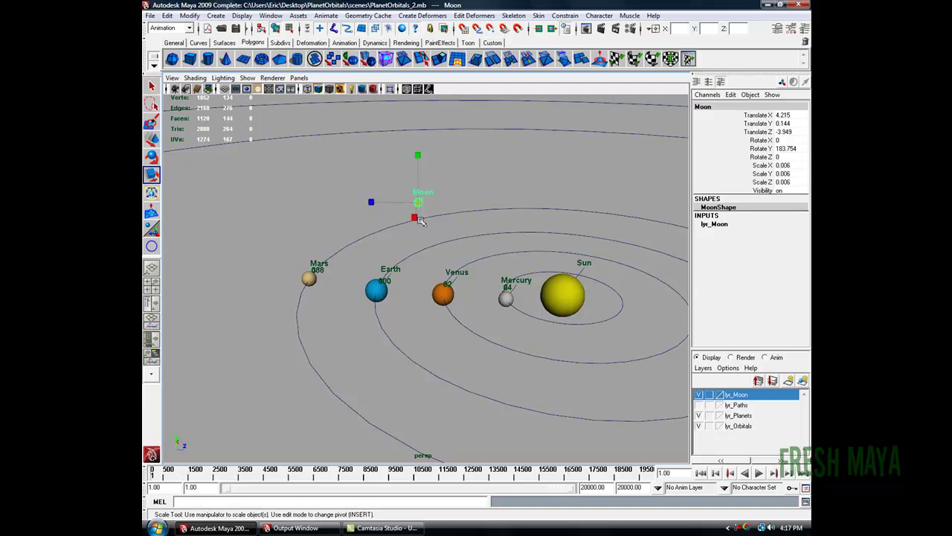
click(438, 198)
click(418, 202)
key(space)
key(space)
alt+right_drag(428, 312, 514, 274)
- Draw a NURBS circle centred on Earth, about three times Earth's diameter, as the Moon's orbit
click(438, 209)
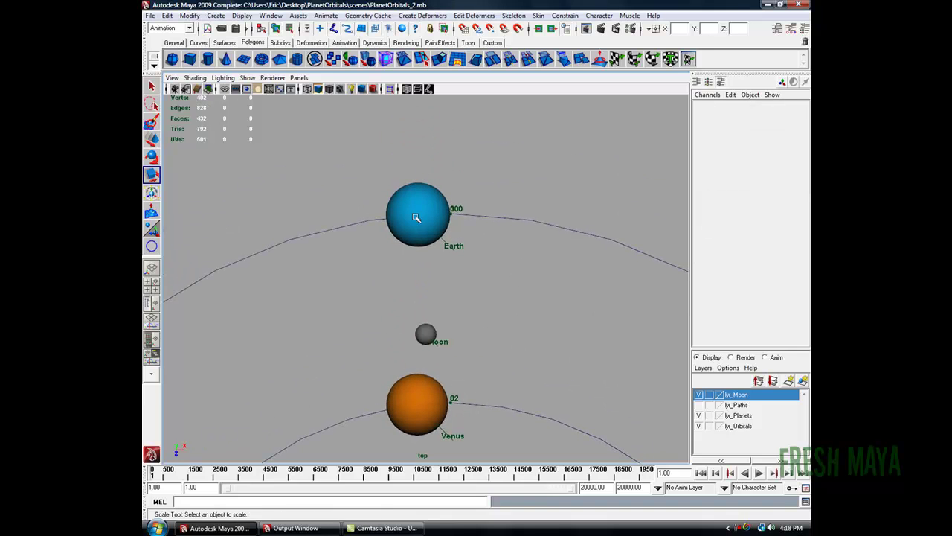
click(417, 216)
click(429, 332)
click(418, 195)
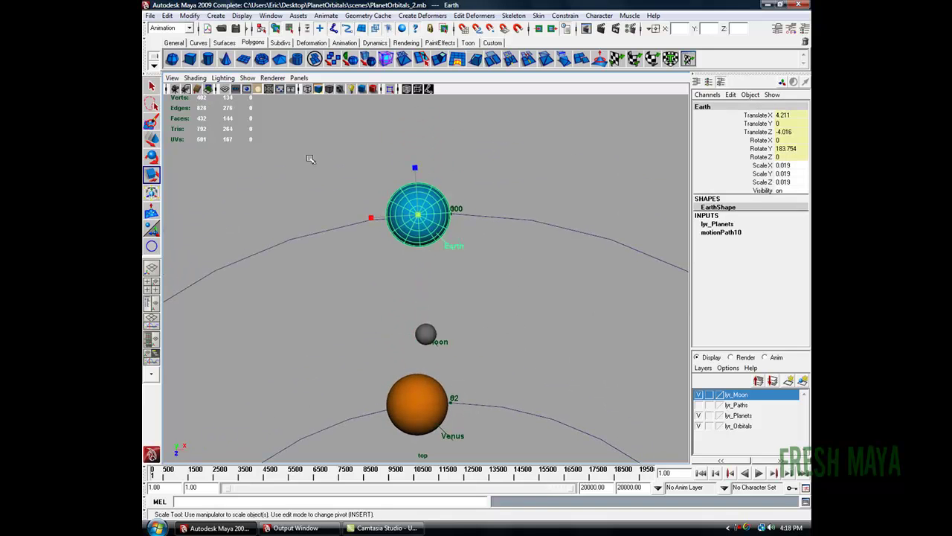
click(198, 43)
click(329, 151)
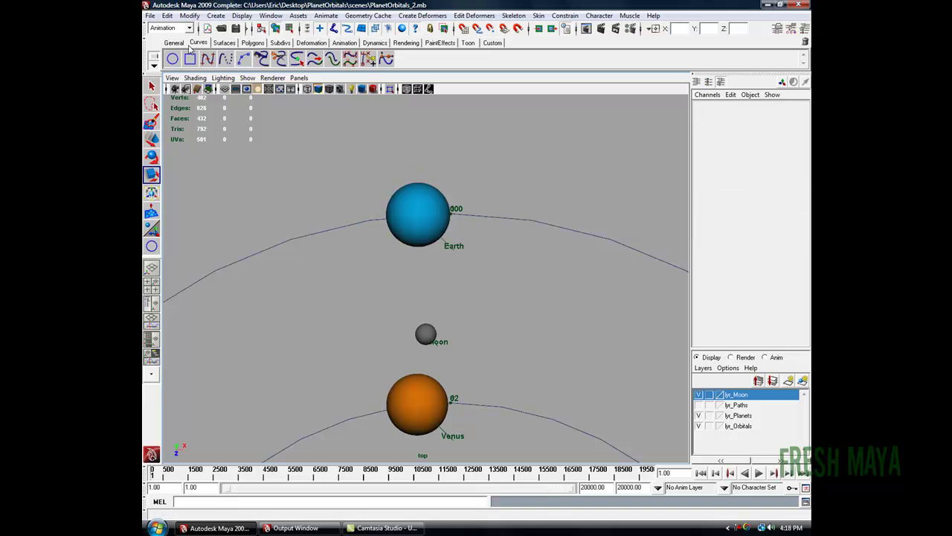
click(172, 59)
drag(419, 215, 506, 258)
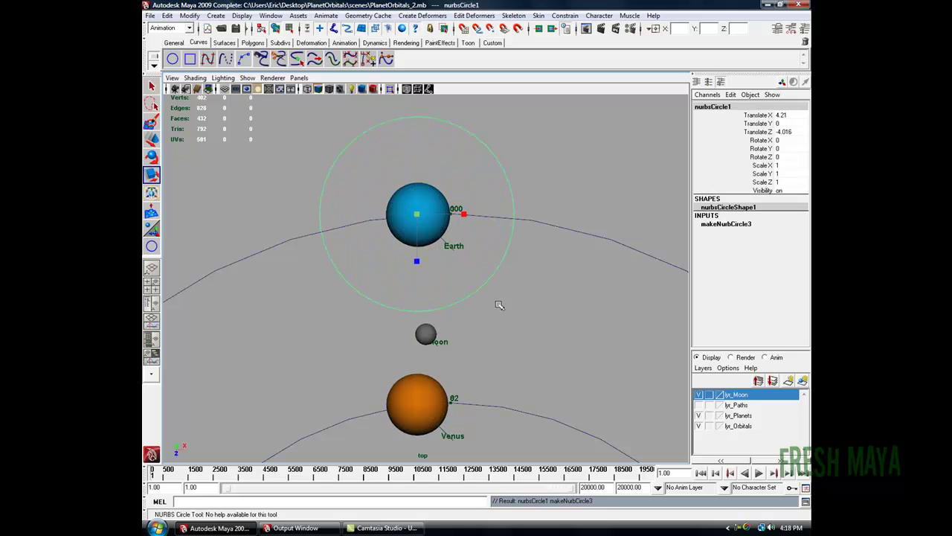
- Rename the new circle around Earth as orbit_EarthMoon
double_click(717, 109)
text(orbit_Earth)
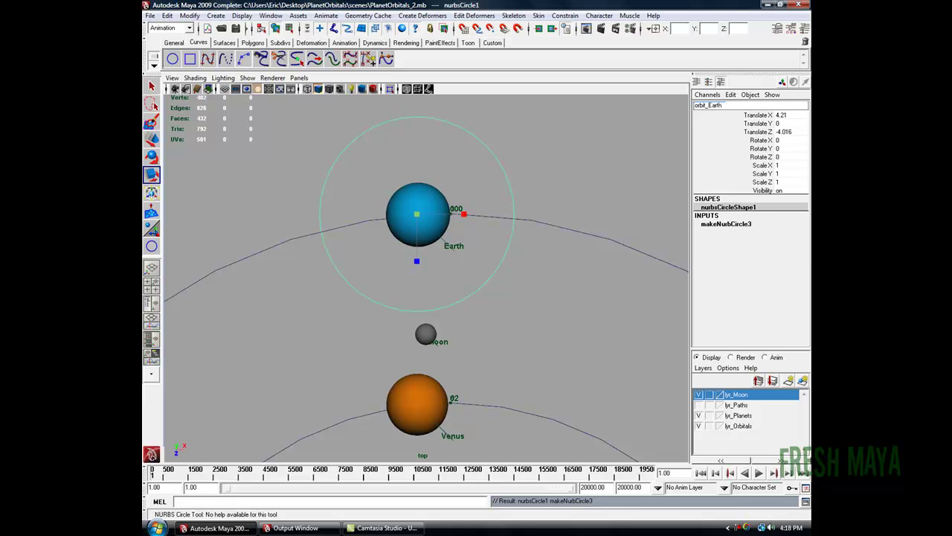
text(Moon)
key(Return)
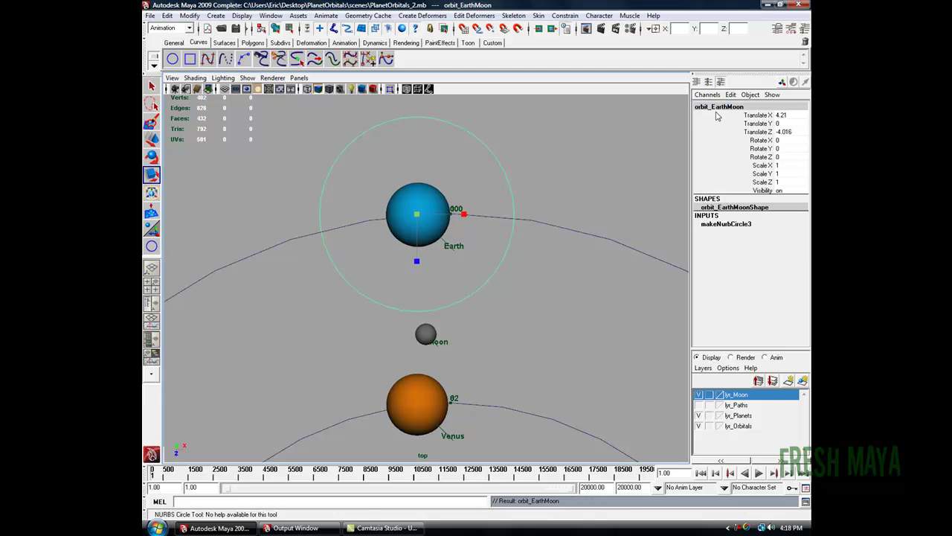
- Attach the Moon to the orbit_EarthMoon curve as a motion path, using a Start/End time range with end time 8
key(r)
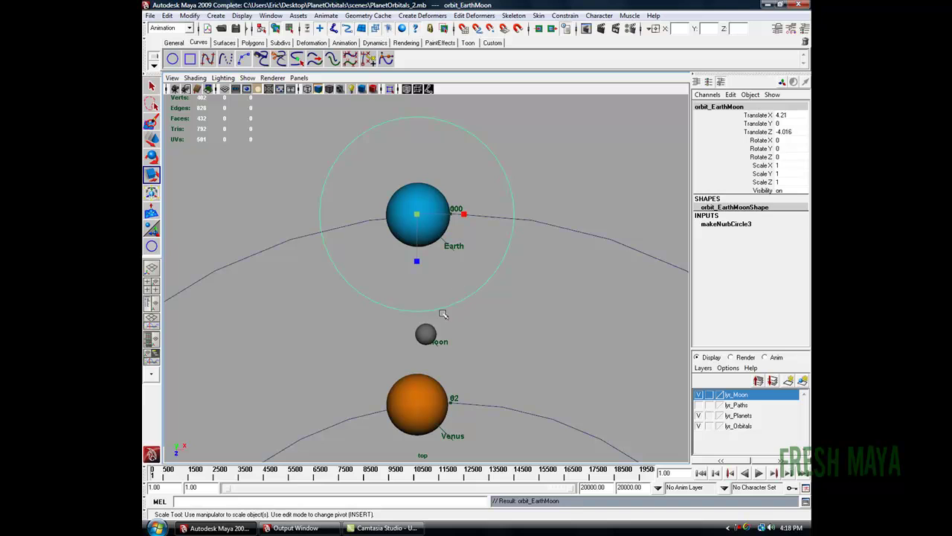
click(446, 324)
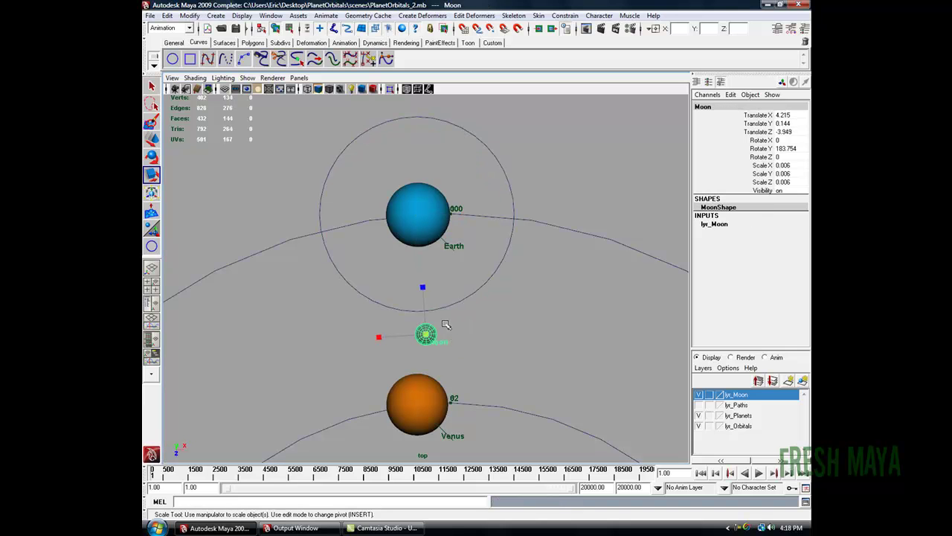
shift+click(470, 132)
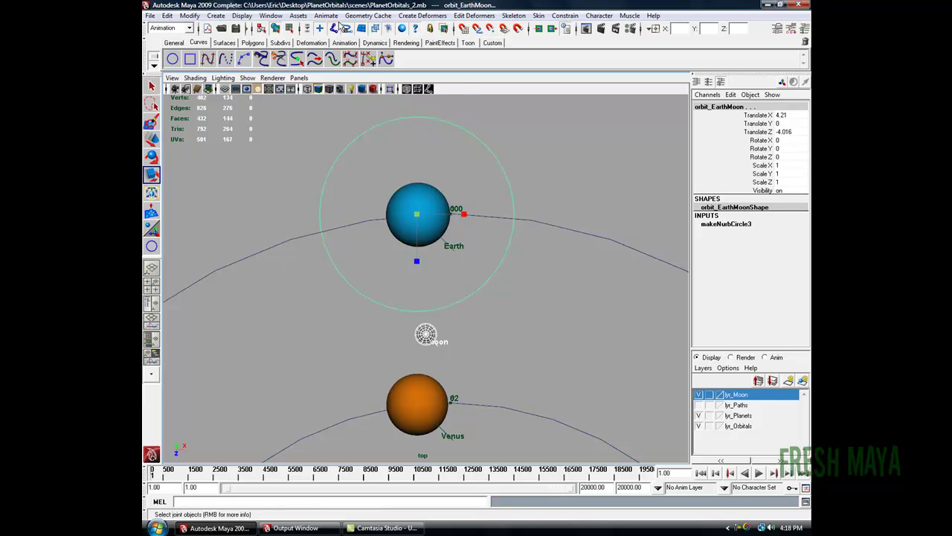
click(329, 17)
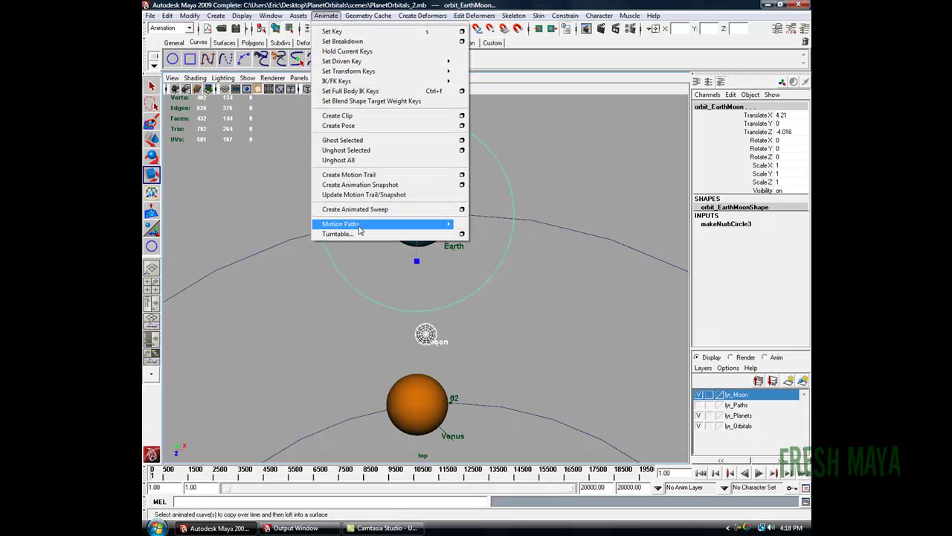
mouse_move(360, 226)
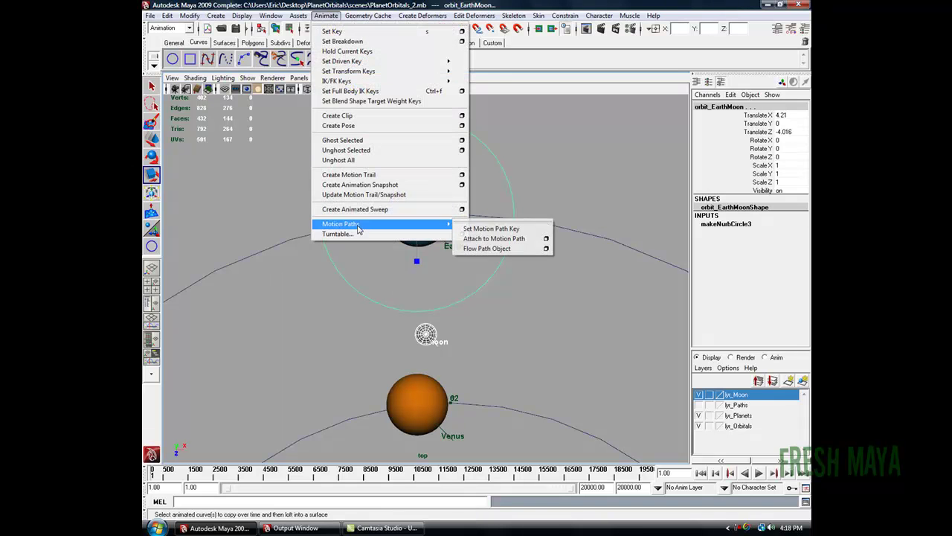
click(546, 239)
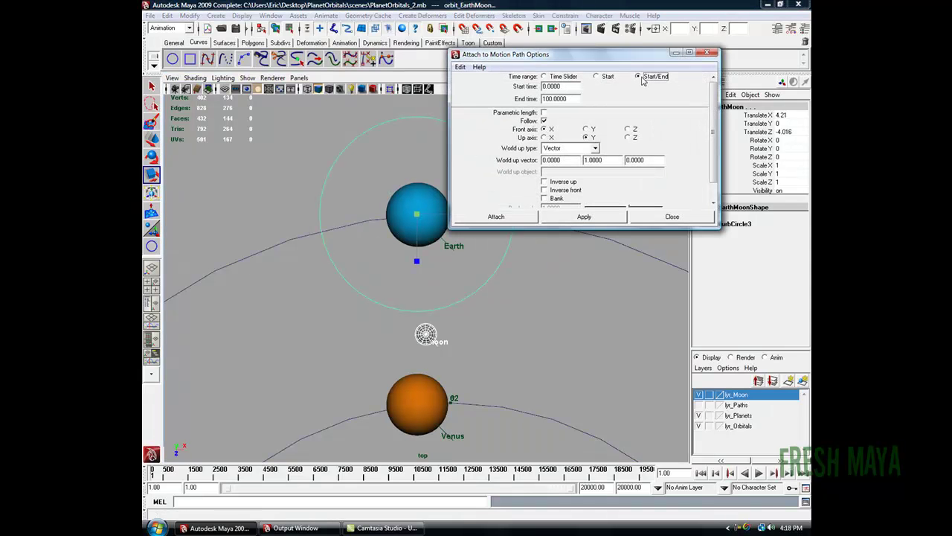
click(606, 77)
click(645, 78)
drag(571, 87, 521, 88)
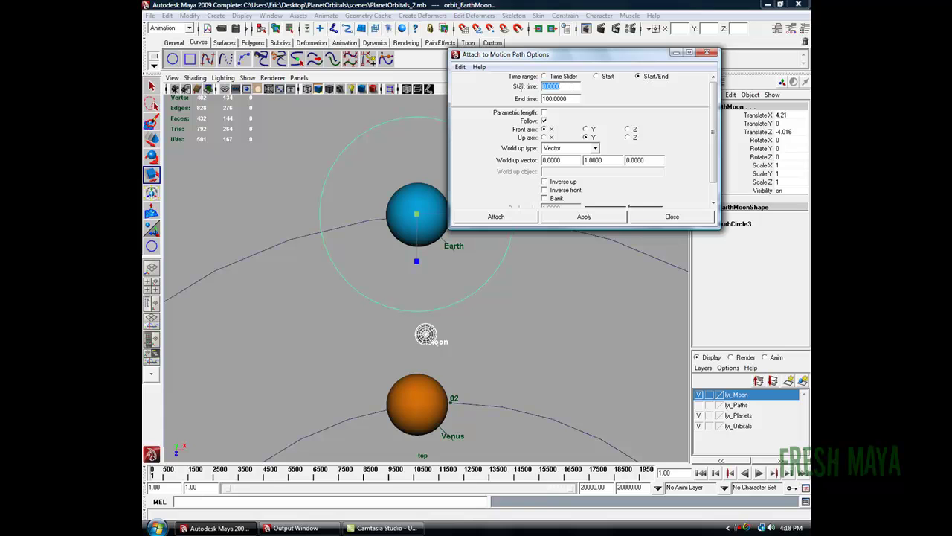
double_click(570, 99)
text(8)
click(519, 216)
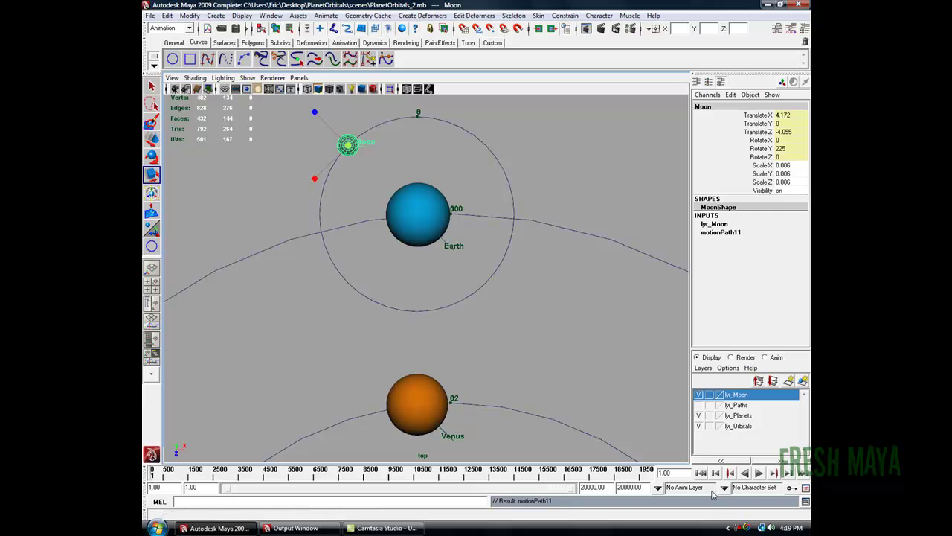
- Play the animation twice to check the Moon's motion along its path, returning to the first frame each time
click(758, 472)
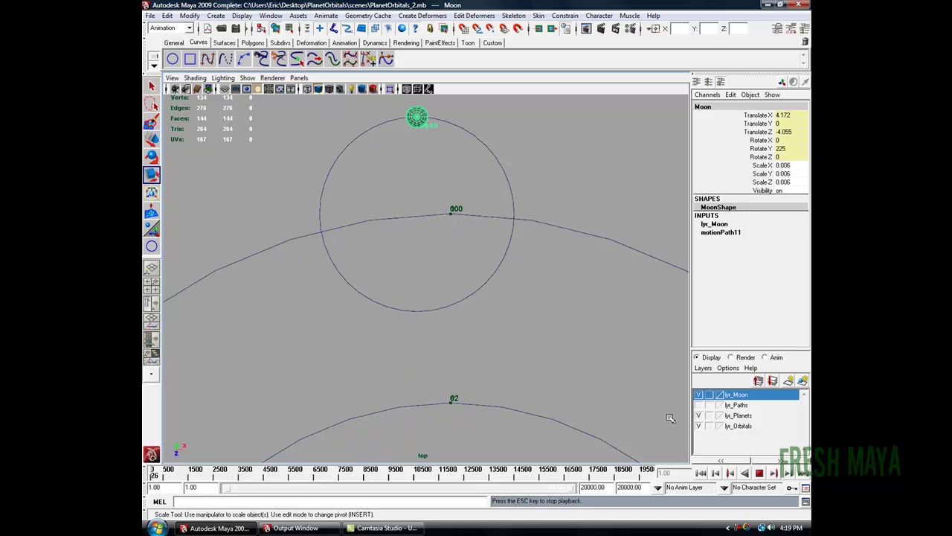
key(Escape)
click(704, 474)
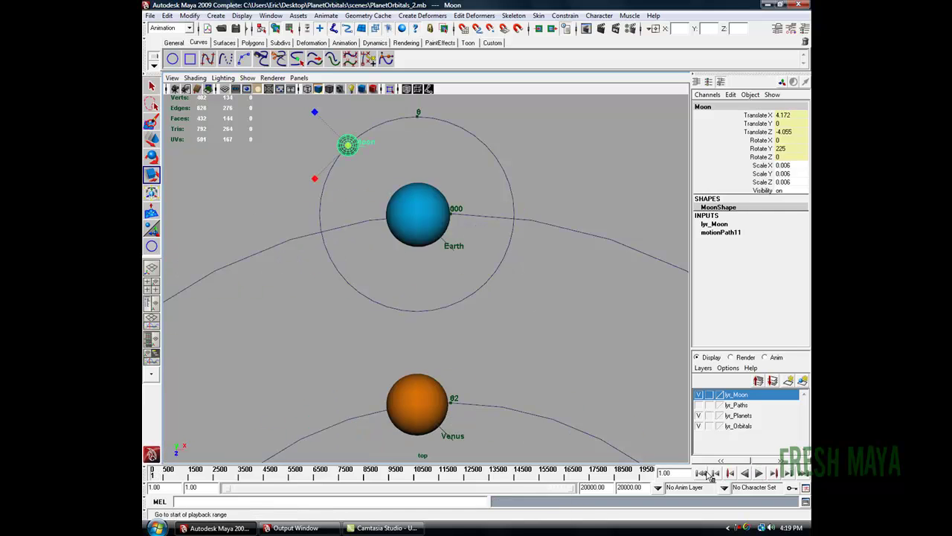
click(759, 473)
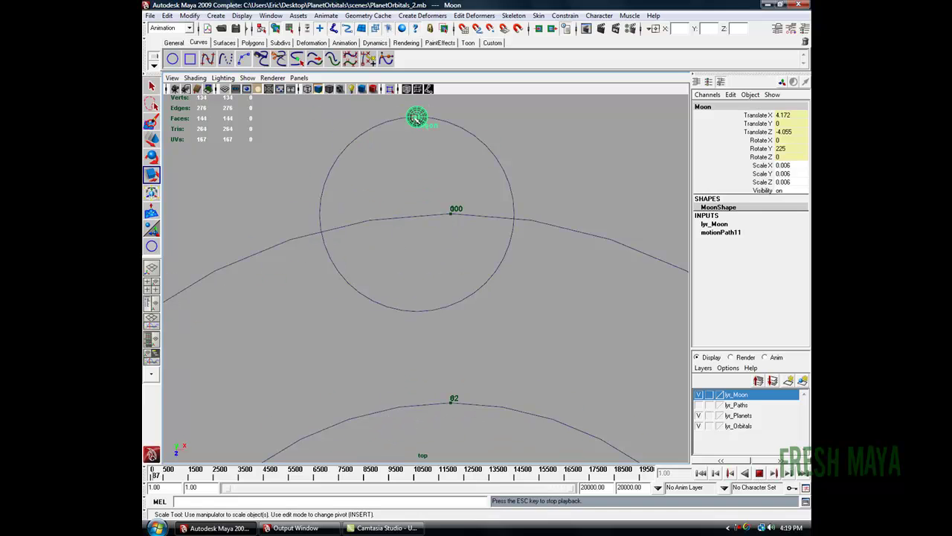
click(758, 473)
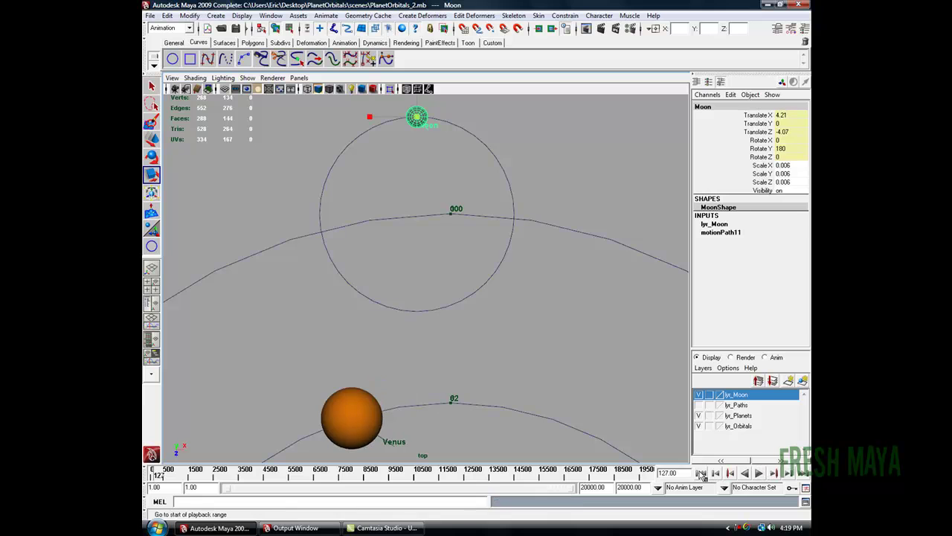
click(701, 474)
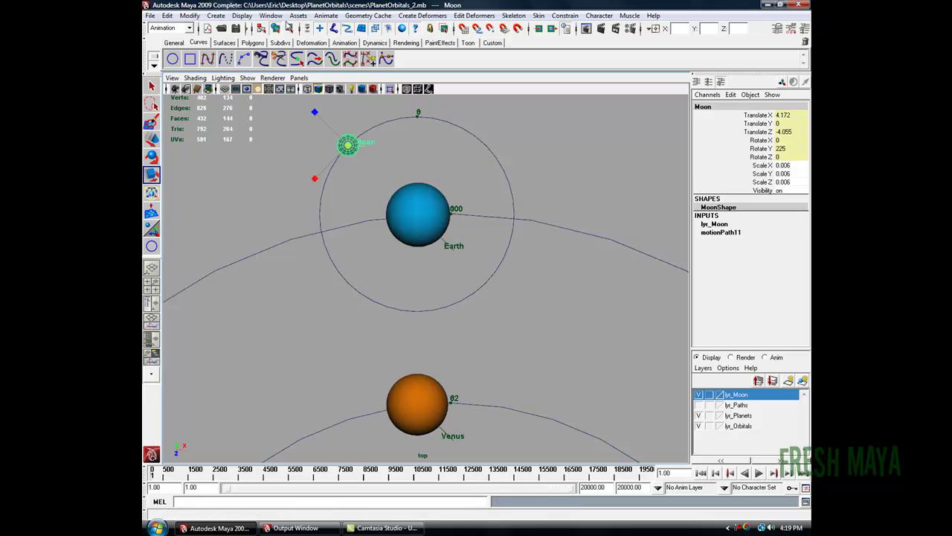
- Show the Moon's motion path animation curve in the Graph Editor and frame the whole curve
click(278, 17)
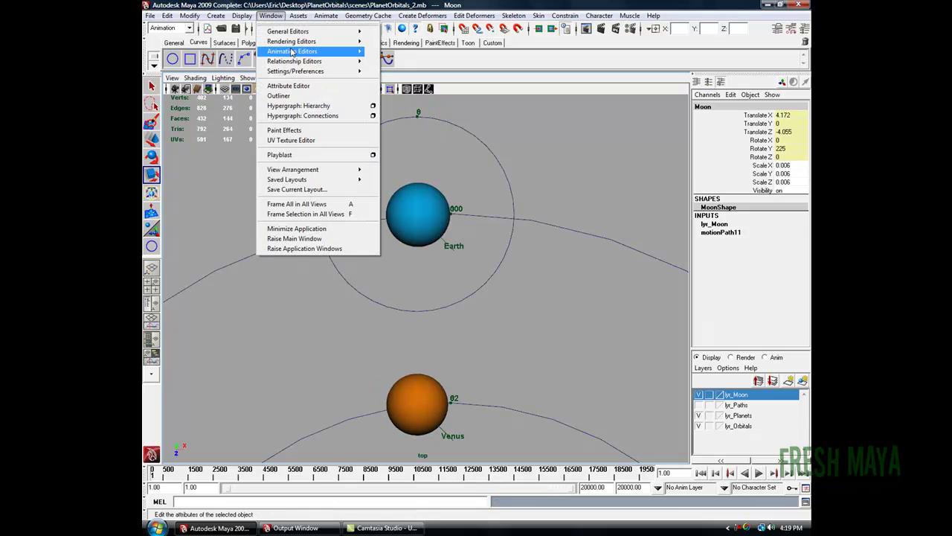
mouse_move(292, 52)
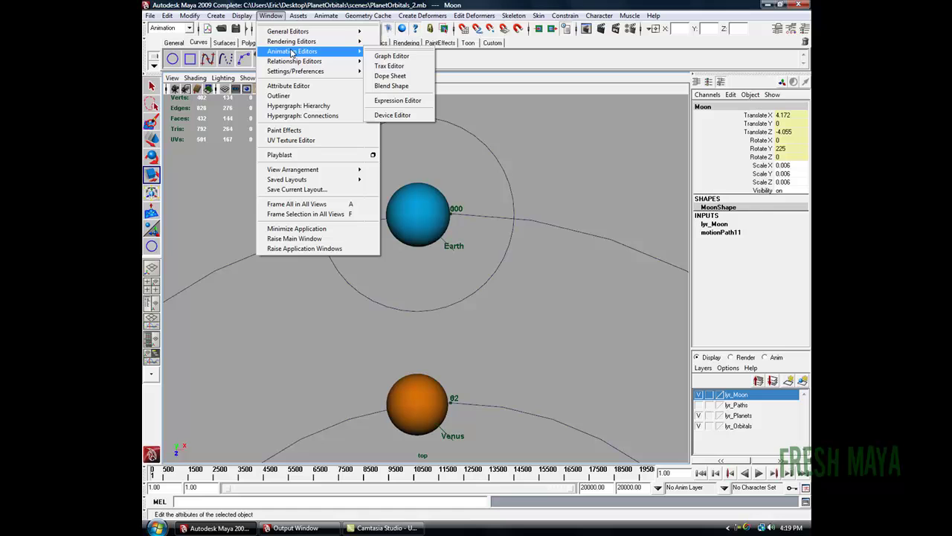
click(393, 57)
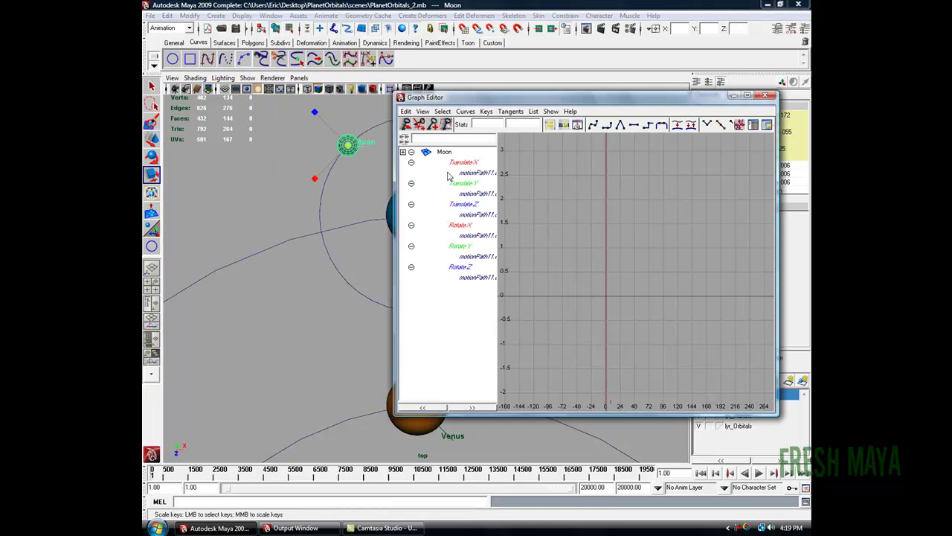
click(445, 152)
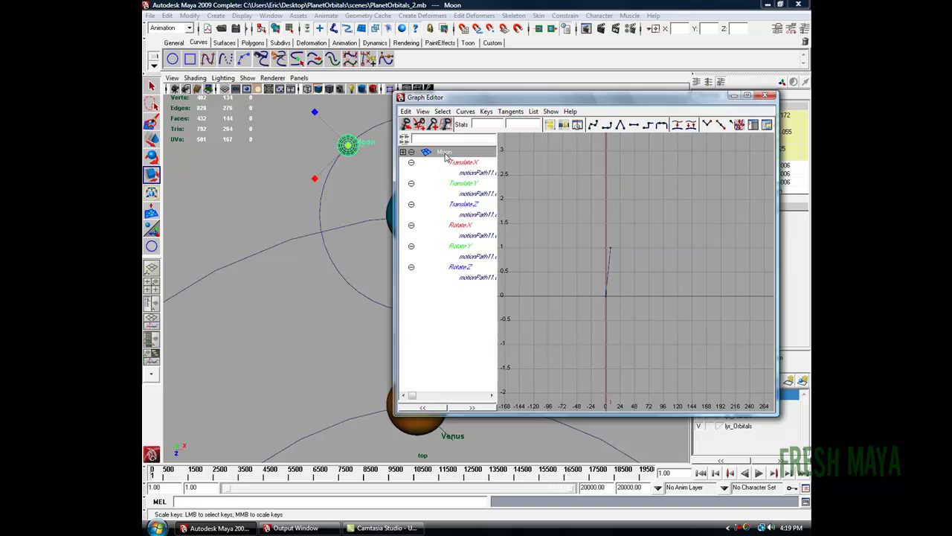
click(422, 112)
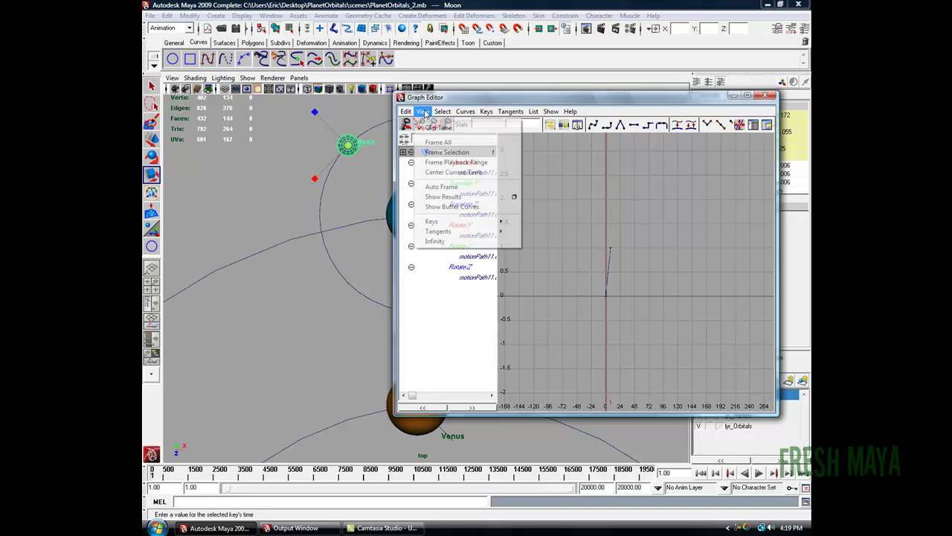
click(444, 142)
scroll(616, 294, down, 5)
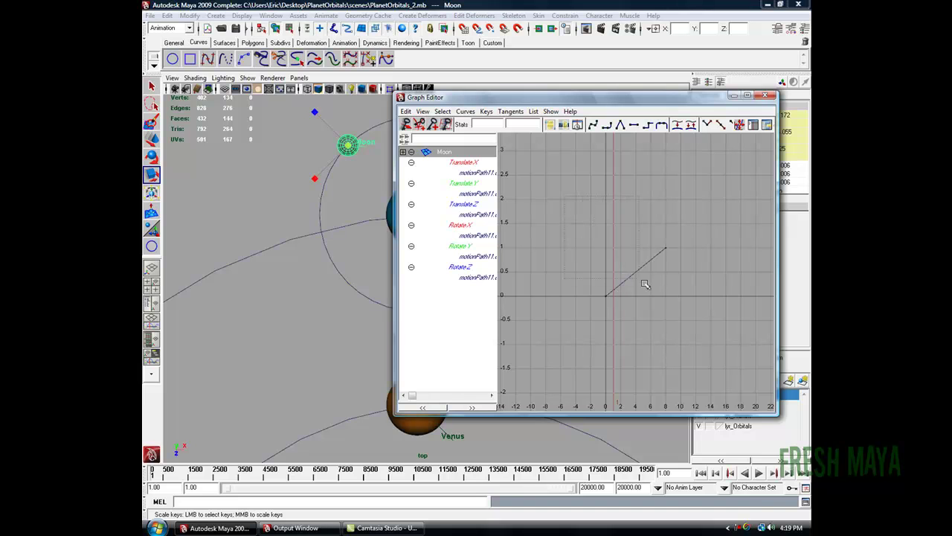
- Set the Post Infinity of the Moon's selected animation curve to Cycle and close the Graph Editor
drag(694, 323, 717, 341)
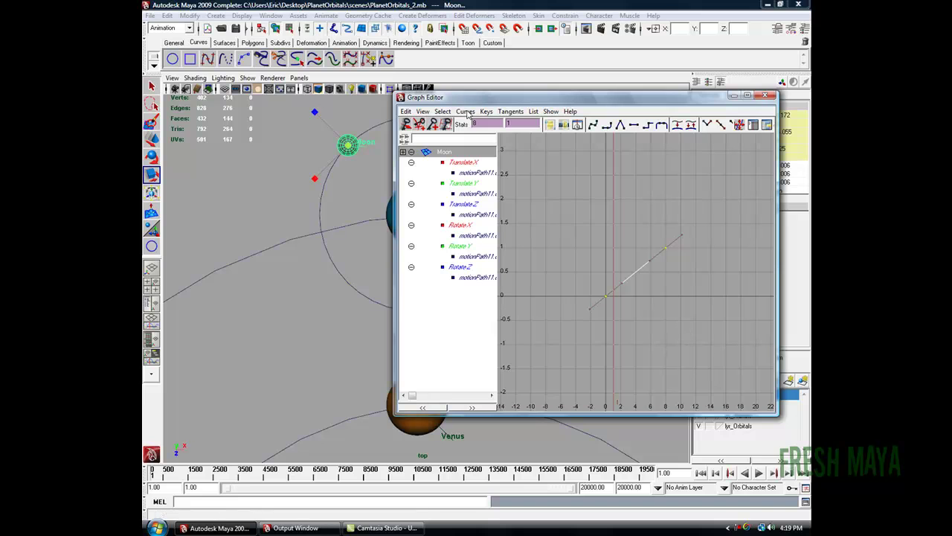
click(464, 112)
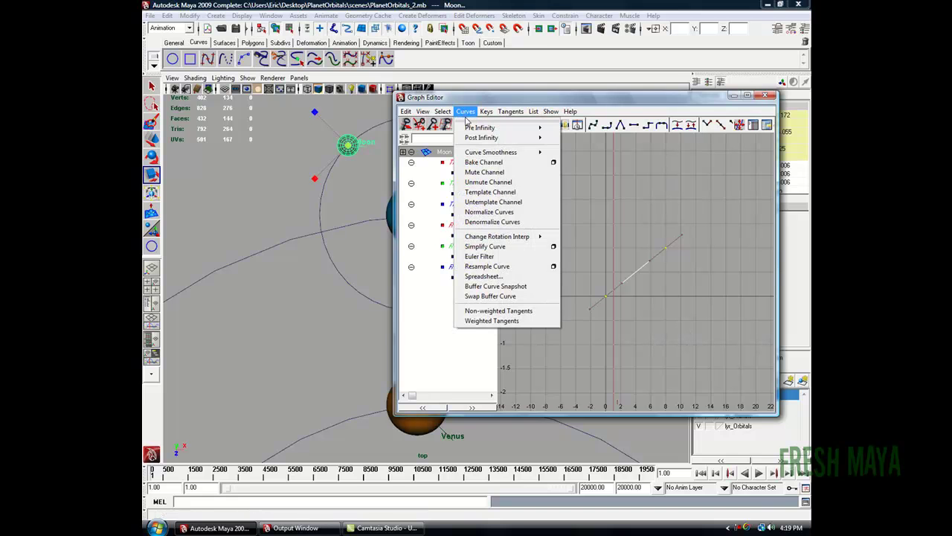
mouse_move(482, 141)
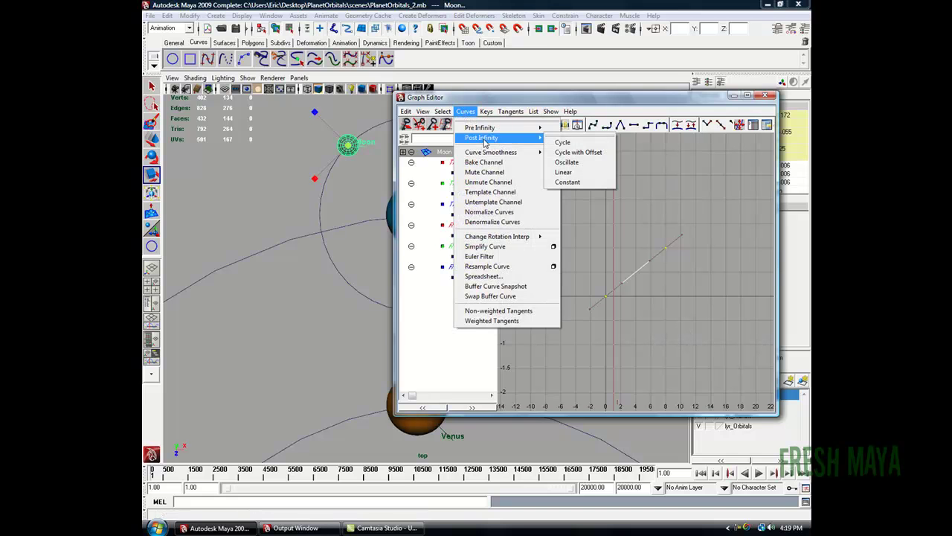
click(581, 143)
click(765, 95)
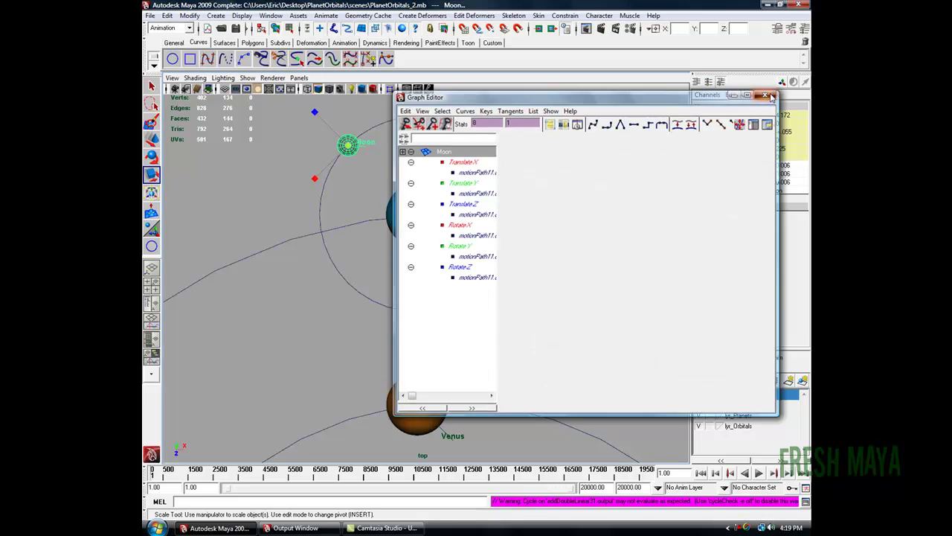
- Play the animation to check that the Moon keeps circling its orbit, and return to the first frame
click(759, 473)
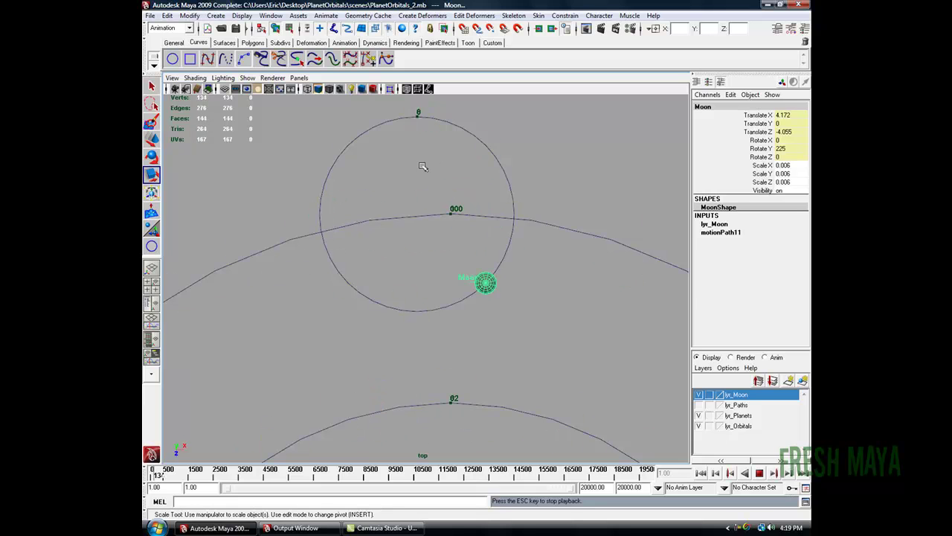
click(758, 473)
click(700, 473)
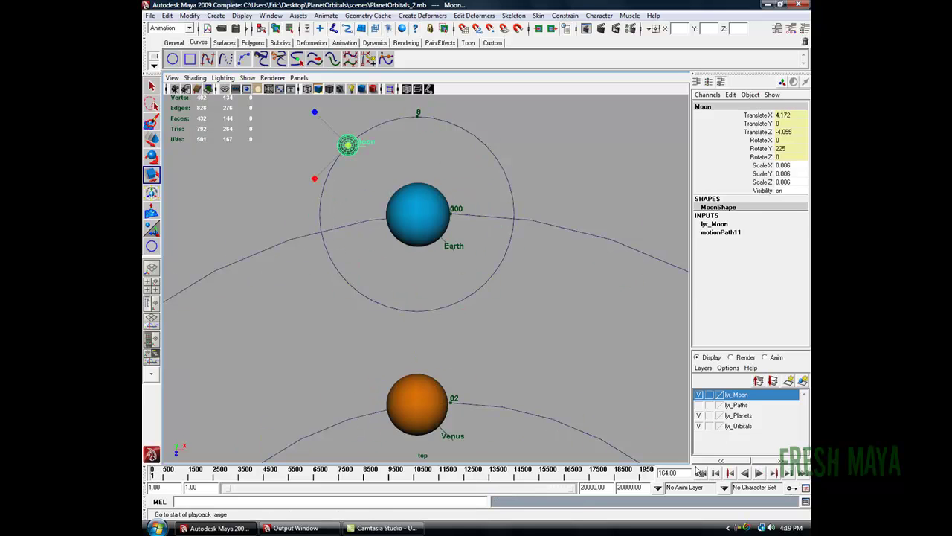
- Parent the orbit_EarthMoon curve to Earth
click(448, 118)
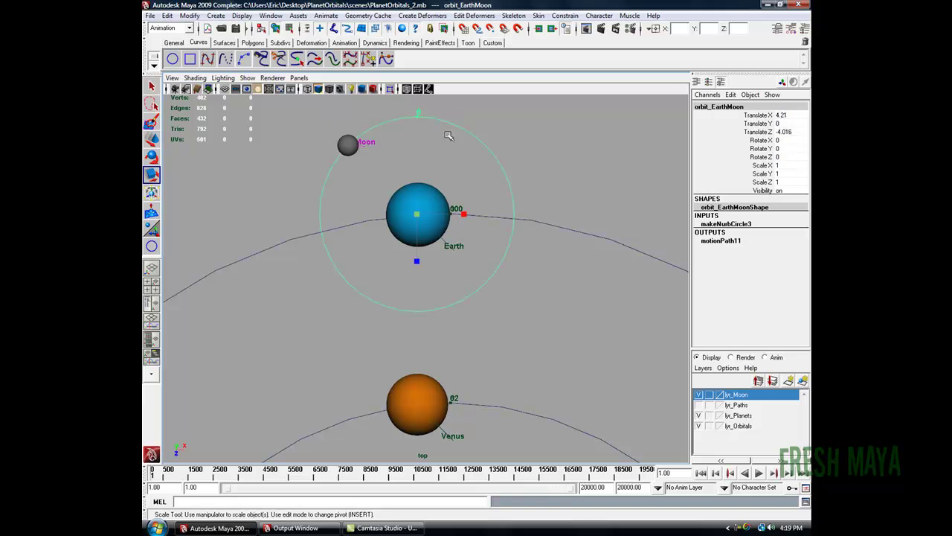
click(427, 185)
click(483, 144)
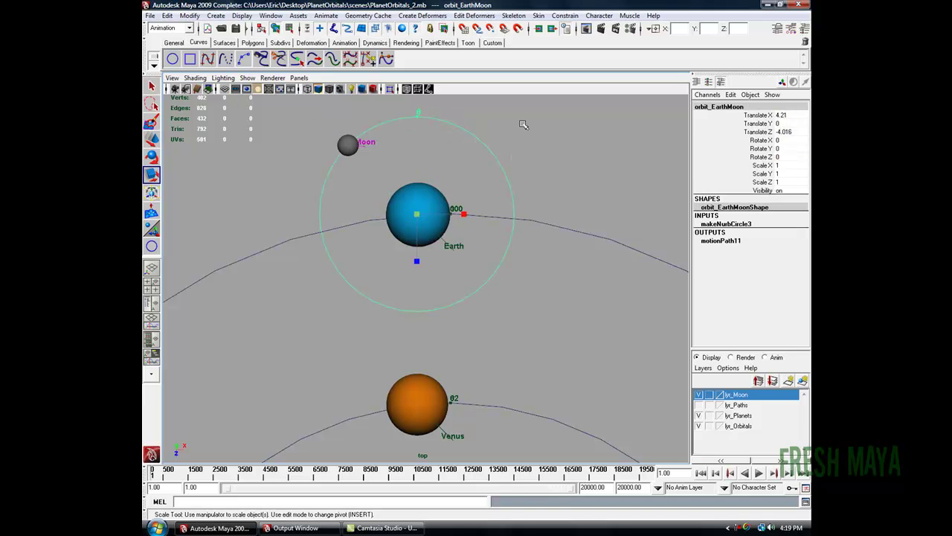
click(426, 188)
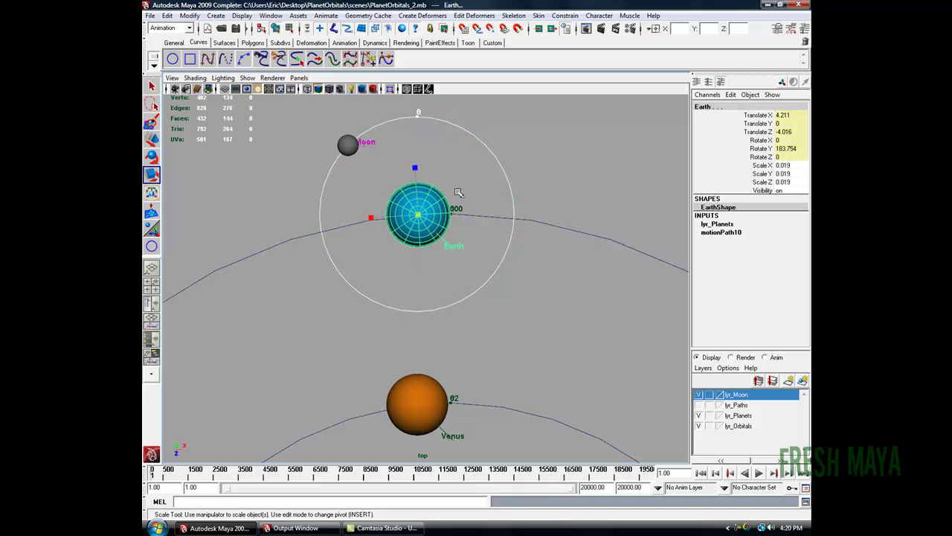
click(168, 16)
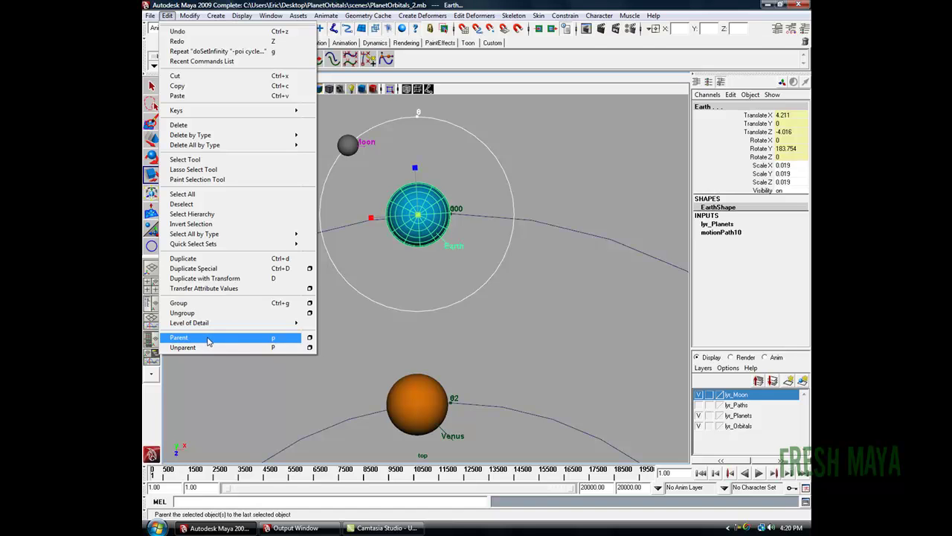
click(209, 339)
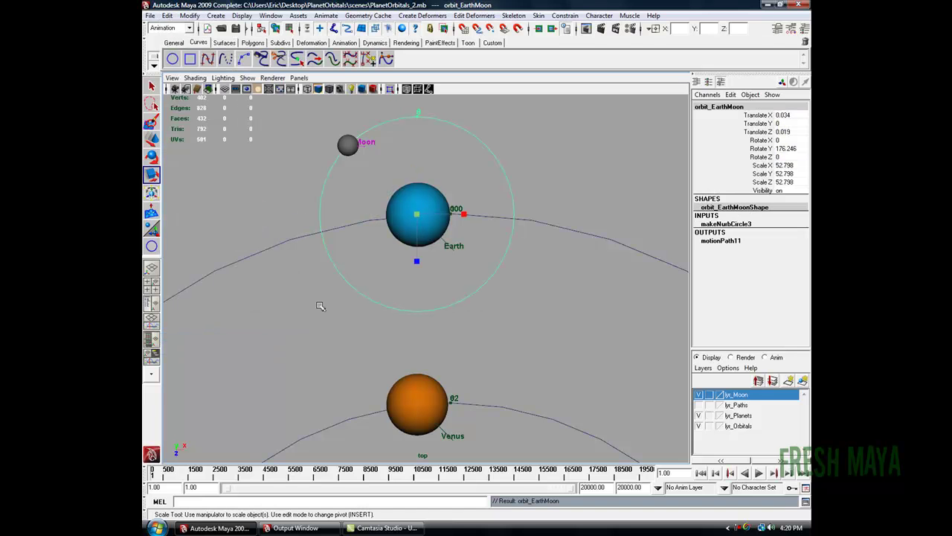
- Play the animation to check that the Moon's orbit follows Earth, switch to the perspective view and return to the first frame
click(508, 141)
scroll(325, 295, down, 5)
scroll(387, 301, up, 10)
scroll(336, 283, up, 3)
click(759, 473)
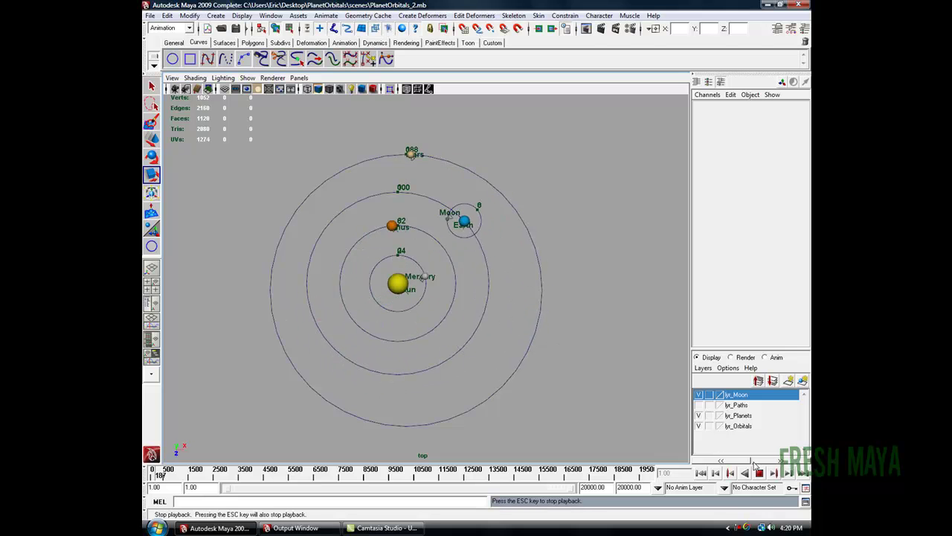
click(759, 473)
key(space)
key(space)
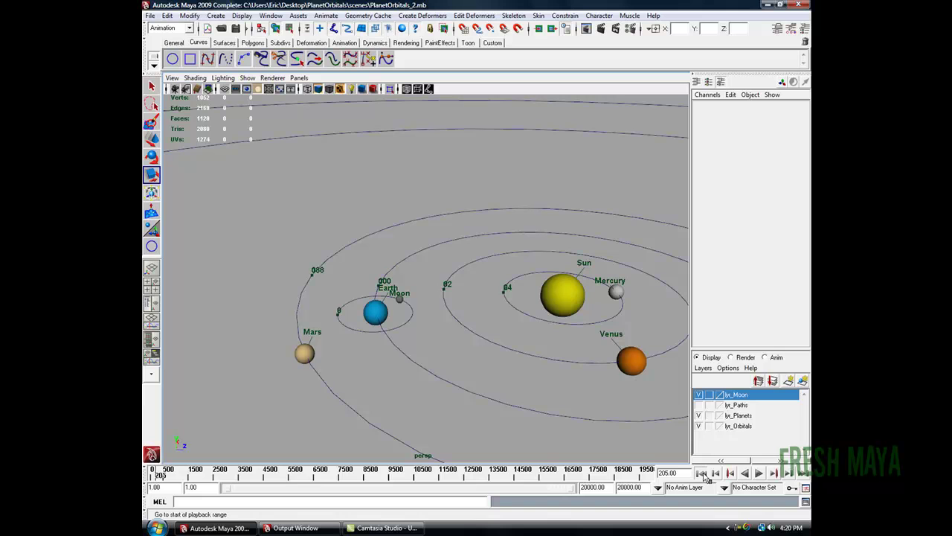
click(701, 473)
- Select the orbit_EarthMoon curve in the perspective view and tilt it slightly about its X axis with the Rotate tool
alt+right_drag(395, 335, 439, 336)
alt+middle_drag(438, 336, 489, 312)
alt+drag(457, 331, 509, 231)
click(519, 230)
alt+drag(548, 199, 448, 244)
key(e)
mouse_move(393, 234)
alt+mouse_down()
mouse_move(410, 238)
mouse_move(399, 246)
alt+mouse_up()
scroll(400, 246, up, 5)
alt+middle_drag(400, 246, 444, 254)
scroll(444, 255, down, 5)
alt+drag(443, 254, 521, 282)
scroll(520, 283, up, 3)
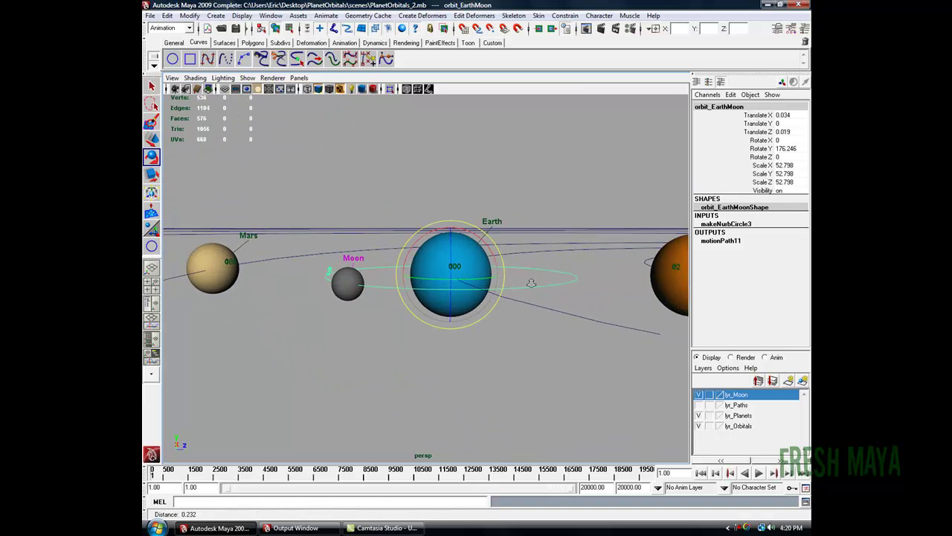
alt+right_drag(539, 282, 435, 273)
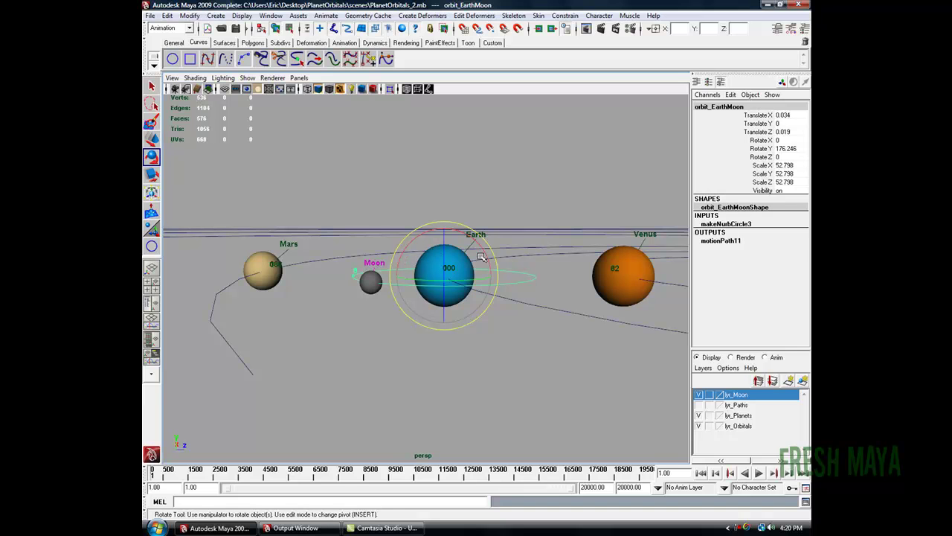
alt+middle_drag(478, 258, 417, 253)
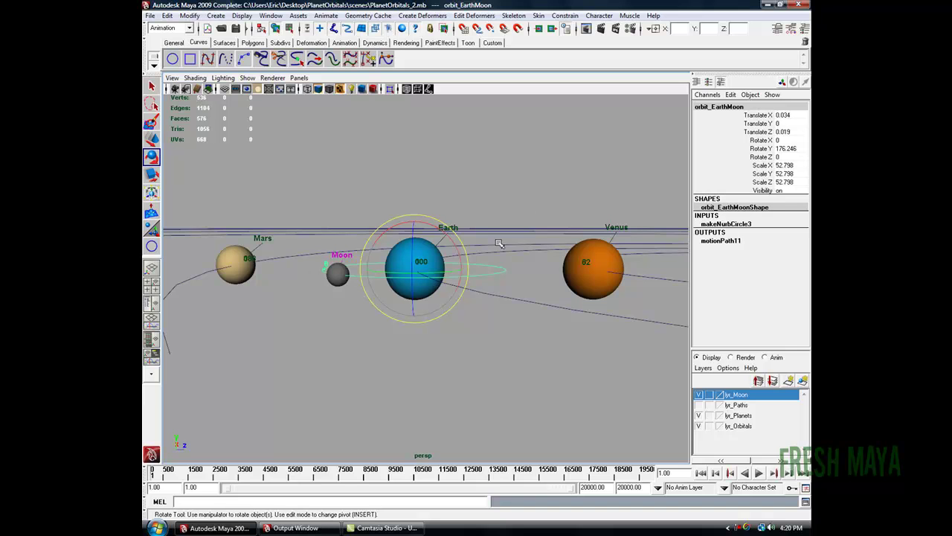
drag(421, 221, 416, 232)
- Set the Rotate X of orbit_EarthMoon to -5
double_click(784, 140)
key(BackSpace)
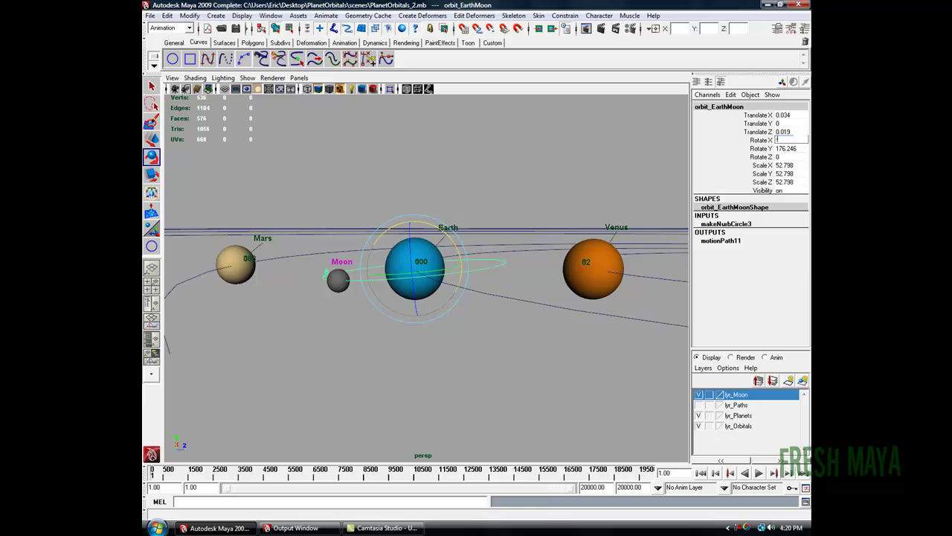
text(-5)
key(Return)
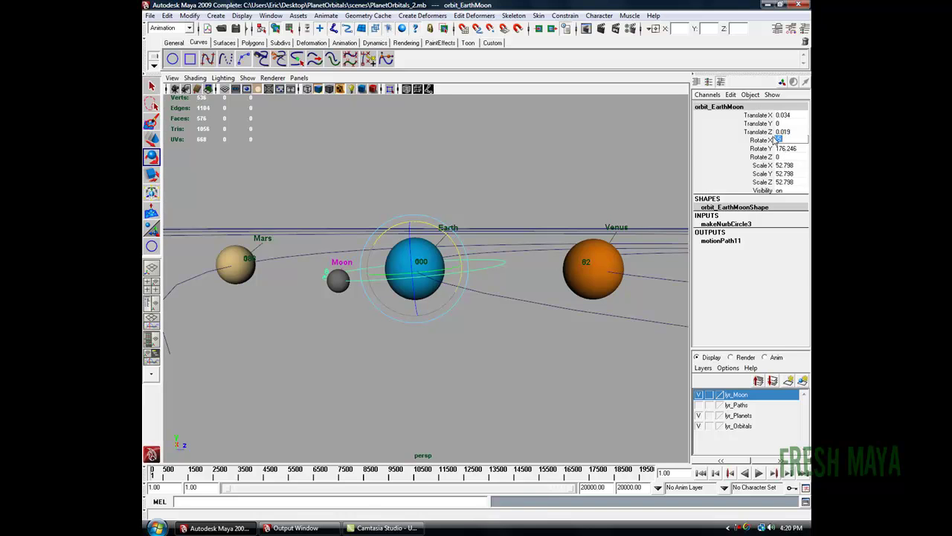
click(772, 142)
- Play the animation in the perspective view to examine the Moon's tilted orbit, and return to the first frame
scroll(440, 232, up, 3)
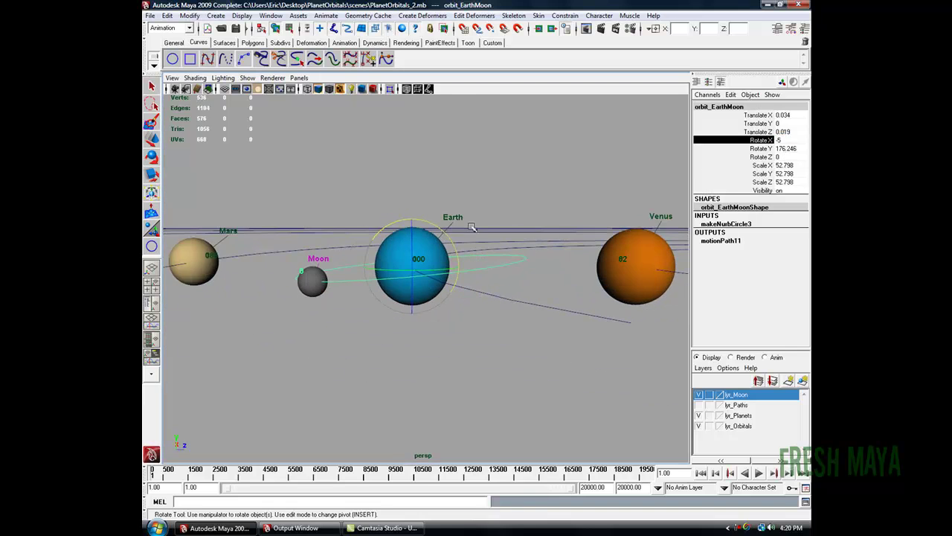
alt+drag(467, 217, 490, 210)
scroll(496, 206, down, 3)
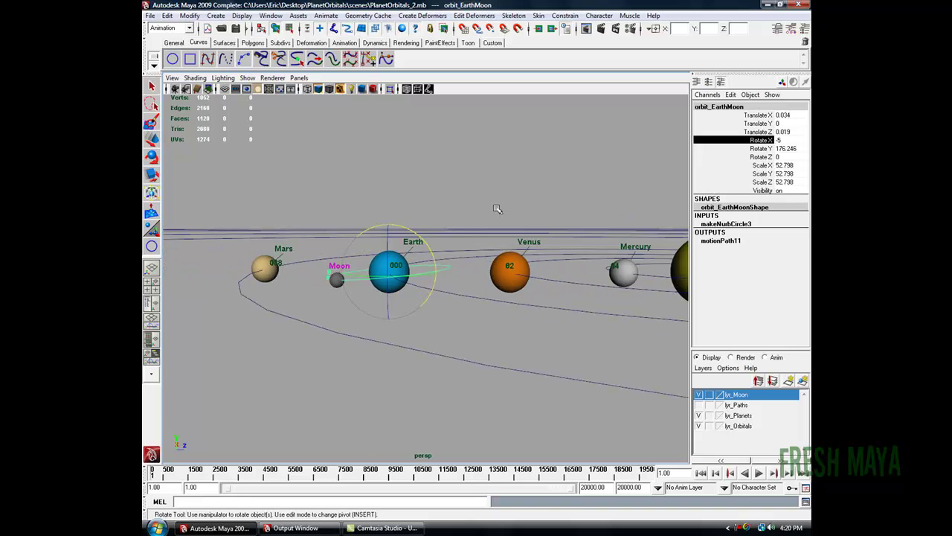
click(759, 472)
scroll(446, 297, down, 4)
alt+middle_drag(447, 297, 396, 329)
scroll(396, 328, up, 2)
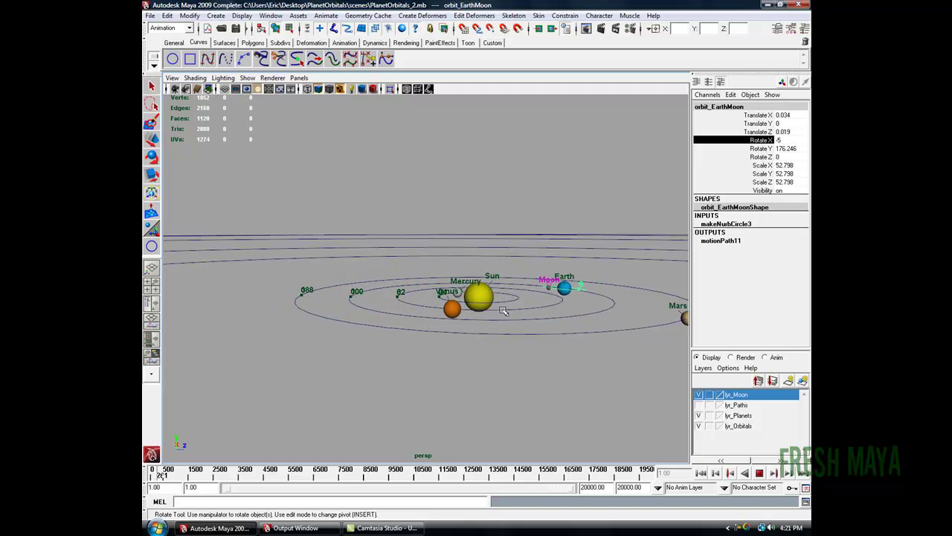
click(760, 473)
key(e)
scroll(299, 268, up, 2)
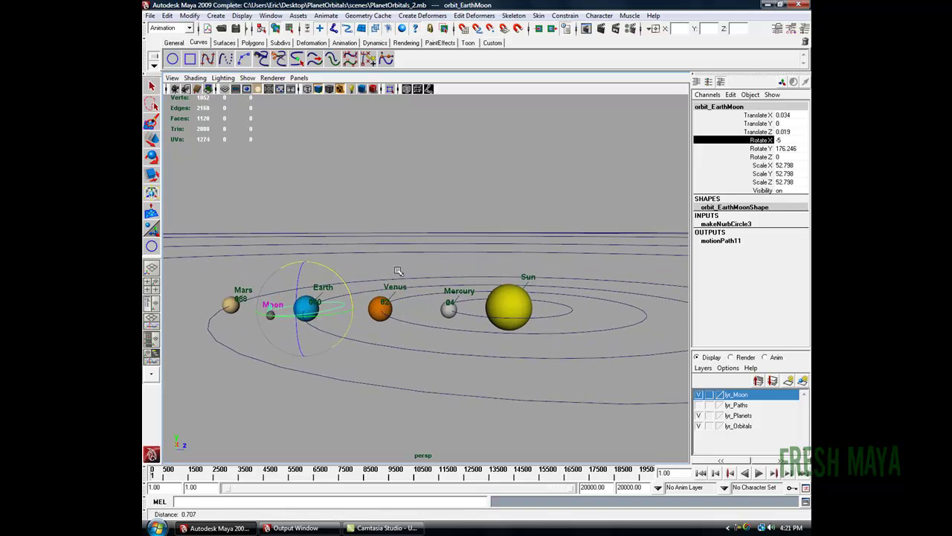
alt+middle_drag(299, 268, 239, 250)
- Hide the Channel Box / Layer Editor and play the animation from a near edge-on view, returning to the first frame
click(805, 28)
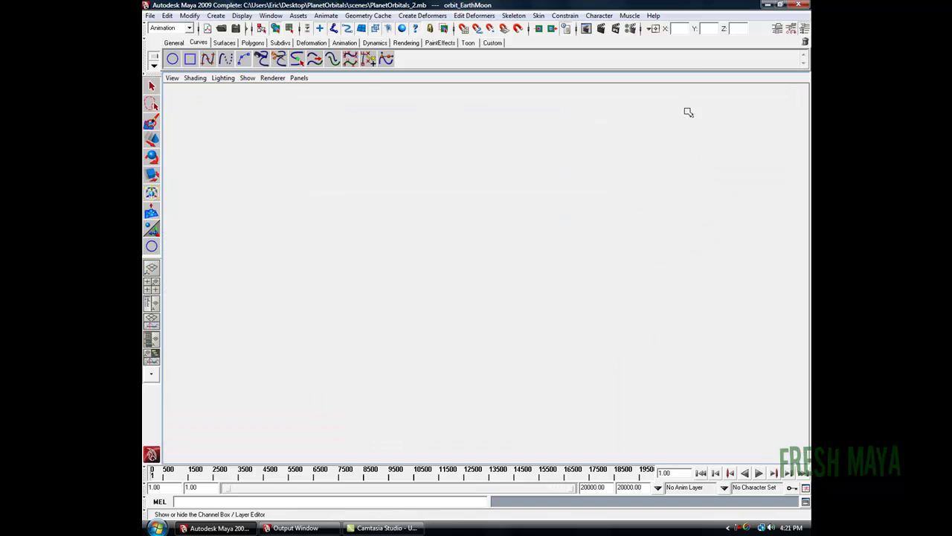
alt+middle_drag(494, 287, 504, 278)
alt+drag(362, 258, 402, 275)
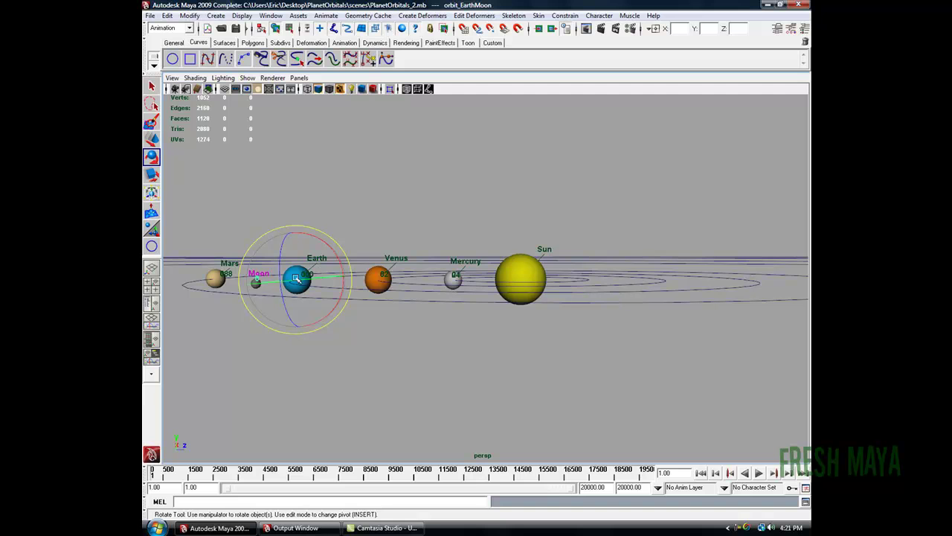
click(760, 473)
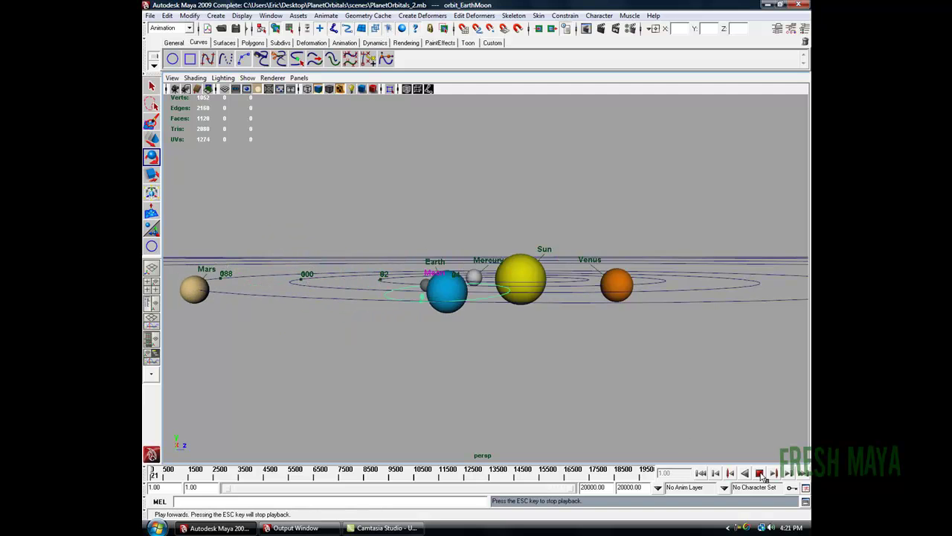
key(Escape)
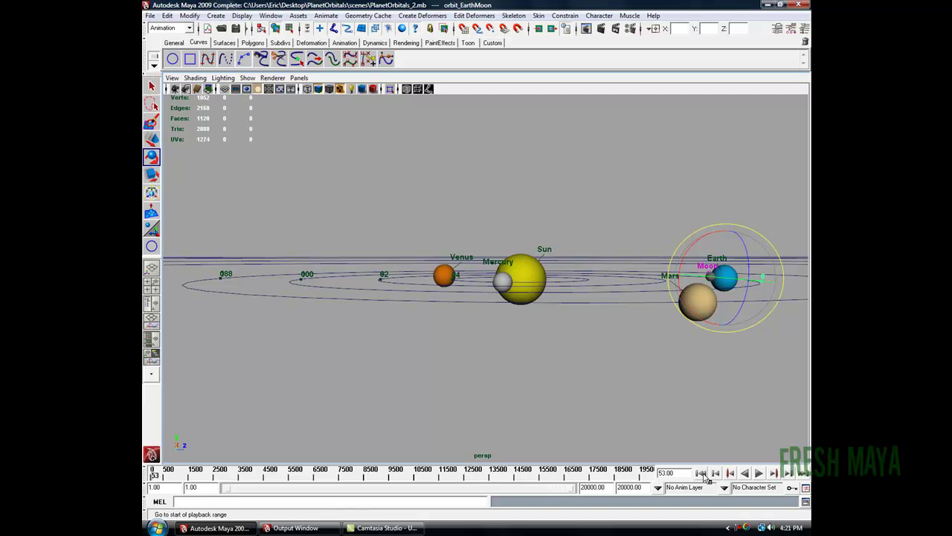
click(701, 473)
- Select the Sun and examine the planets' orbits around it from several raised angles
alt+drag(393, 218, 398, 190)
click(498, 247)
click(531, 276)
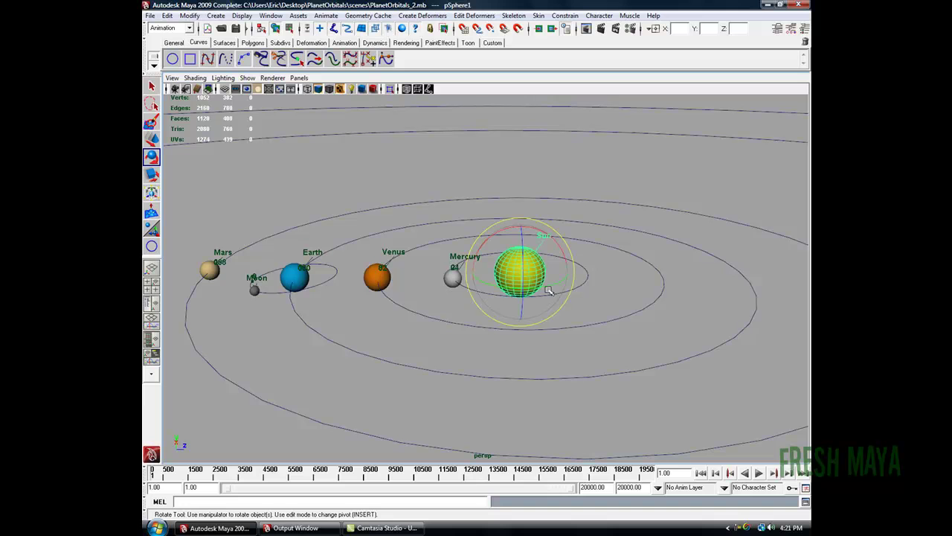
click(505, 173)
click(536, 270)
alt+drag(509, 221, 500, 289)
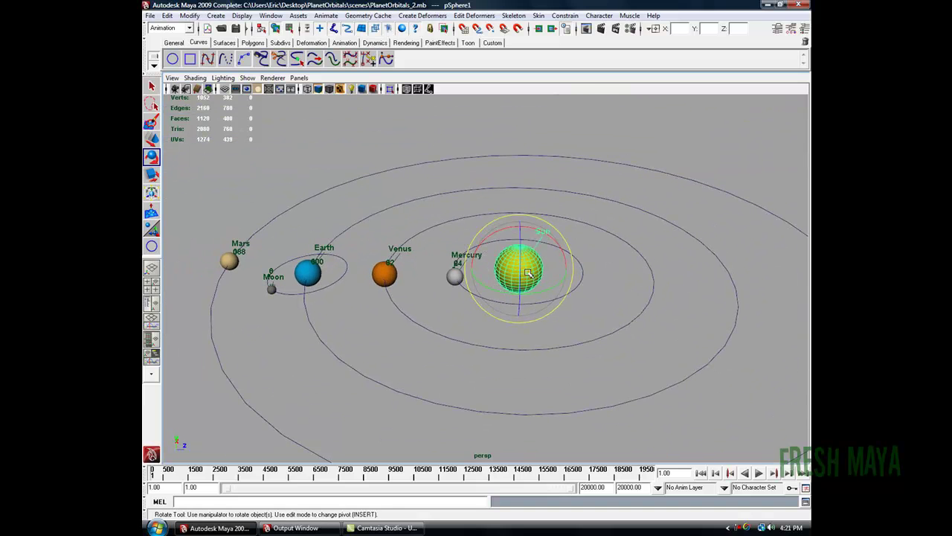
alt+drag(491, 254, 428, 271)
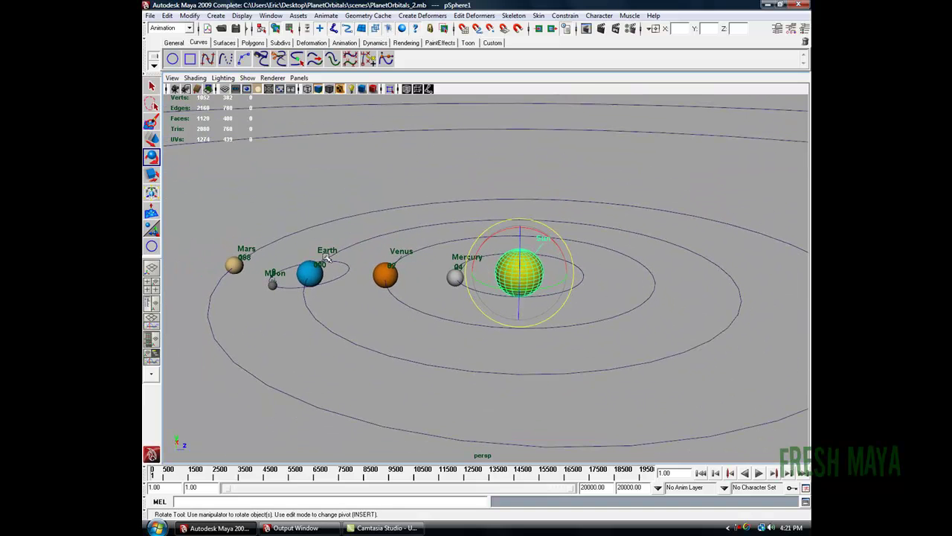
- Select the Sun and then the Moon's orbit around Earth, and open the options for an Orient constraint
click(347, 277)
click(499, 266)
click(335, 283)
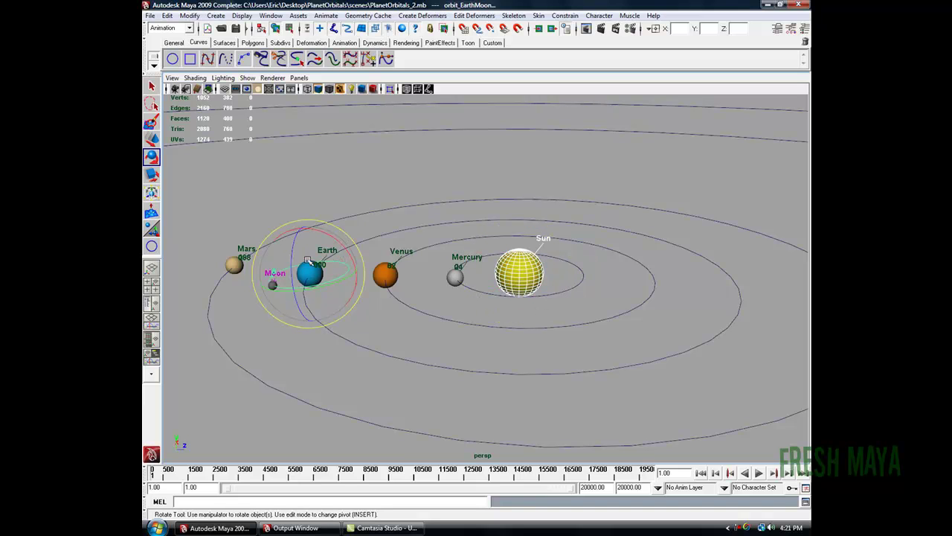
click(565, 16)
click(569, 20)
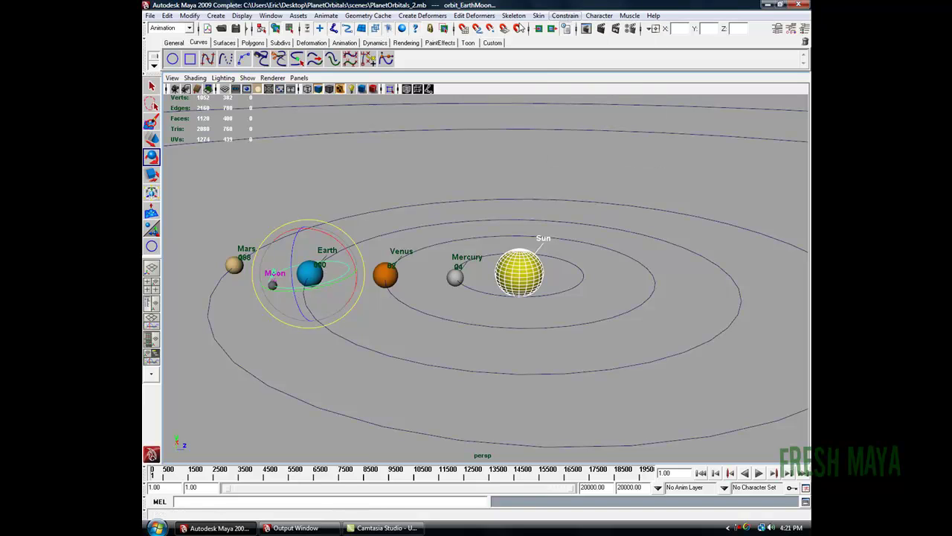
click(189, 27)
click(171, 37)
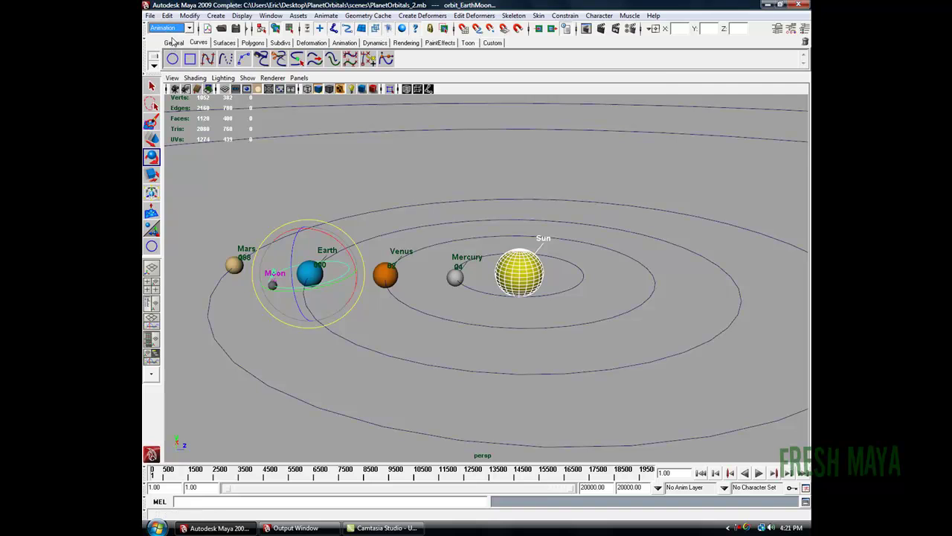
click(566, 16)
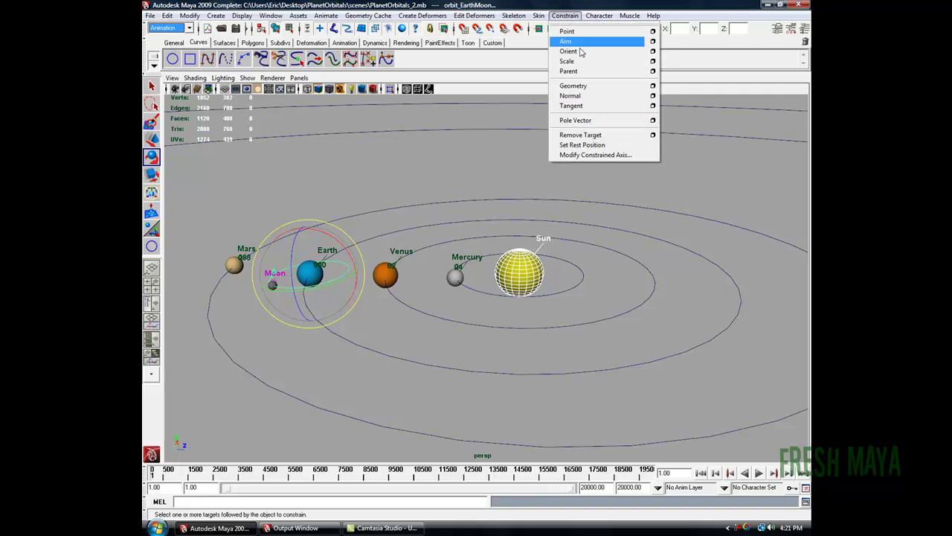
click(653, 52)
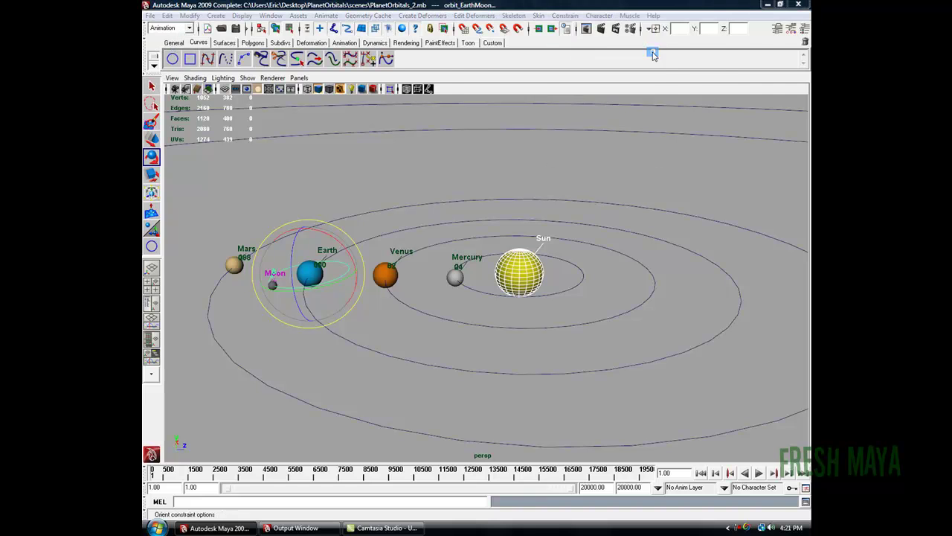
- Reset the constraint options and orient-constrain orbit_EarthMoon to the Sun with Maintain offset on and all axes constrained
click(460, 67)
click(476, 91)
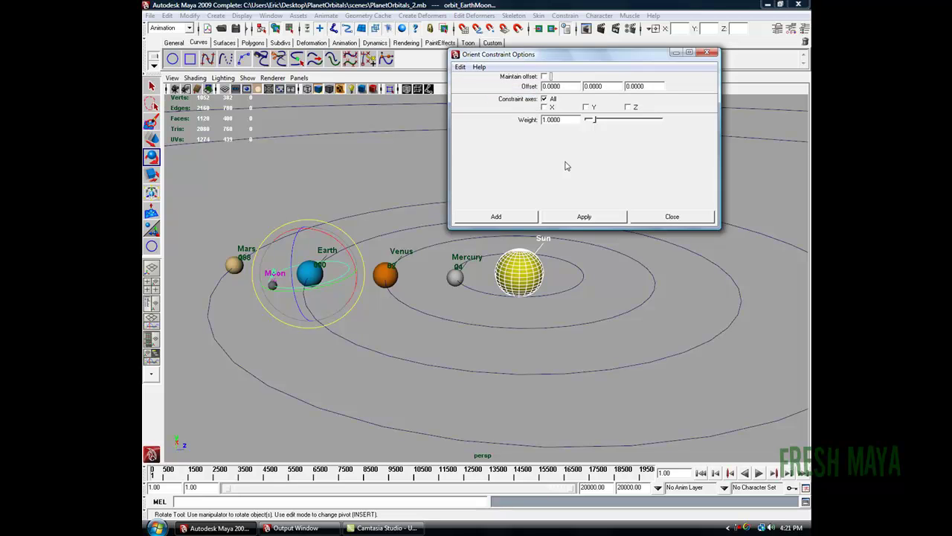
click(545, 77)
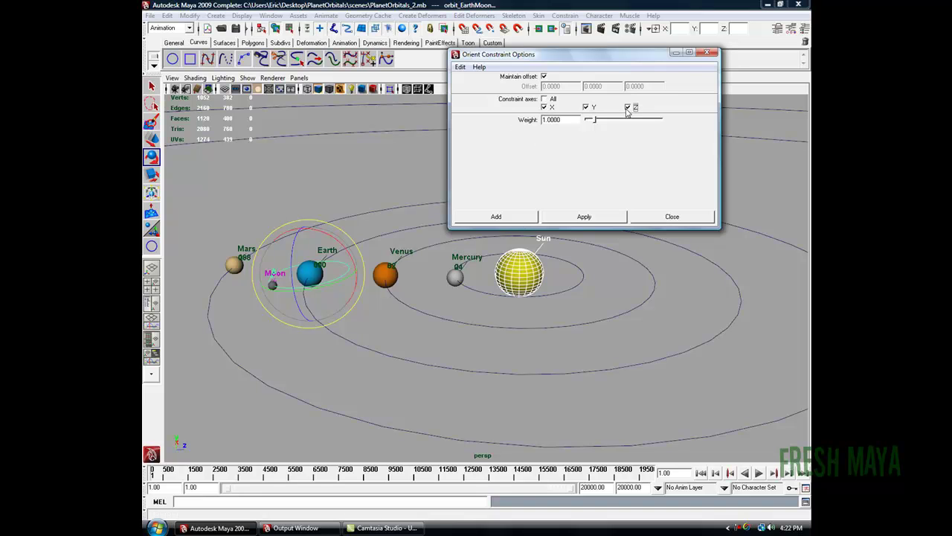
click(593, 108)
click(550, 107)
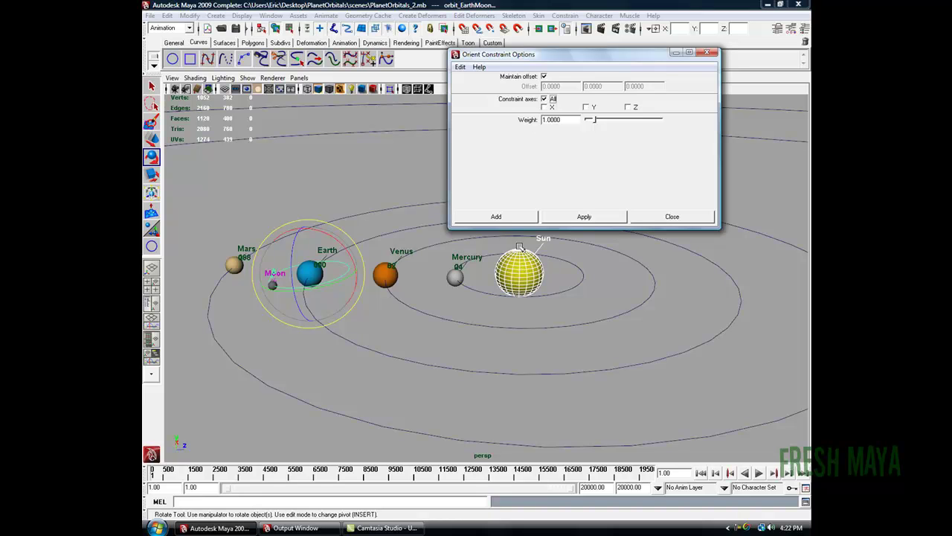
click(552, 77)
click(553, 76)
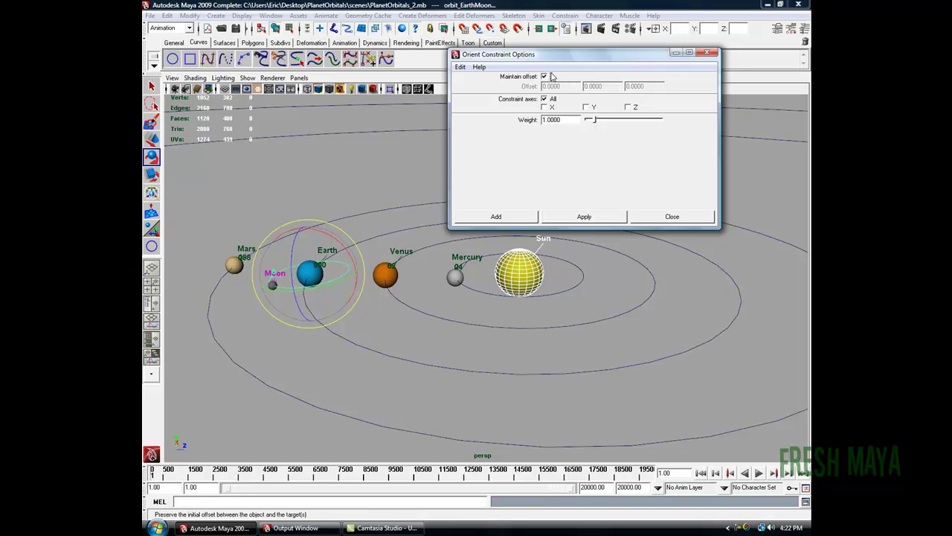
click(497, 216)
- Play the animation from an edge-on view to check the tilt of the Moon's orbit as Earth circles the Sun
alt+drag(590, 319, 518, 302)
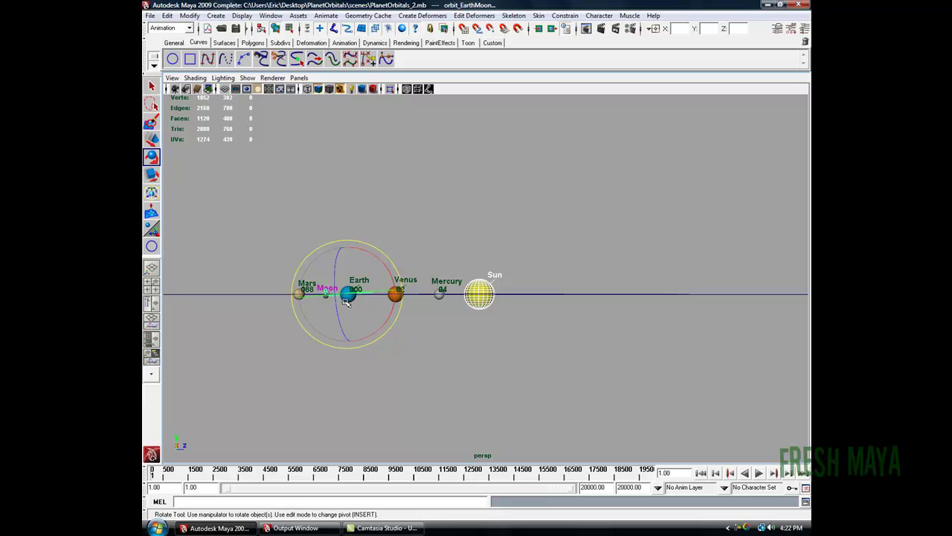
alt+drag(343, 276, 358, 294)
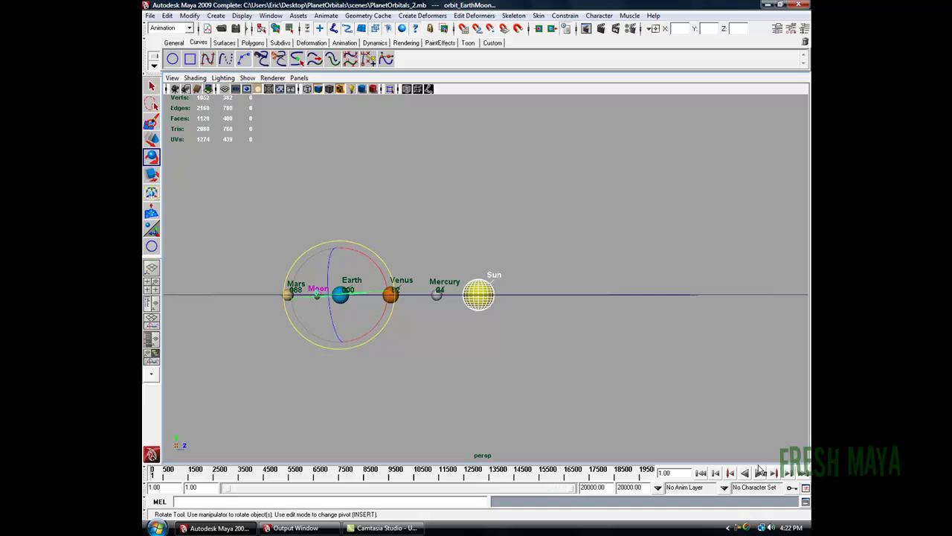
click(759, 473)
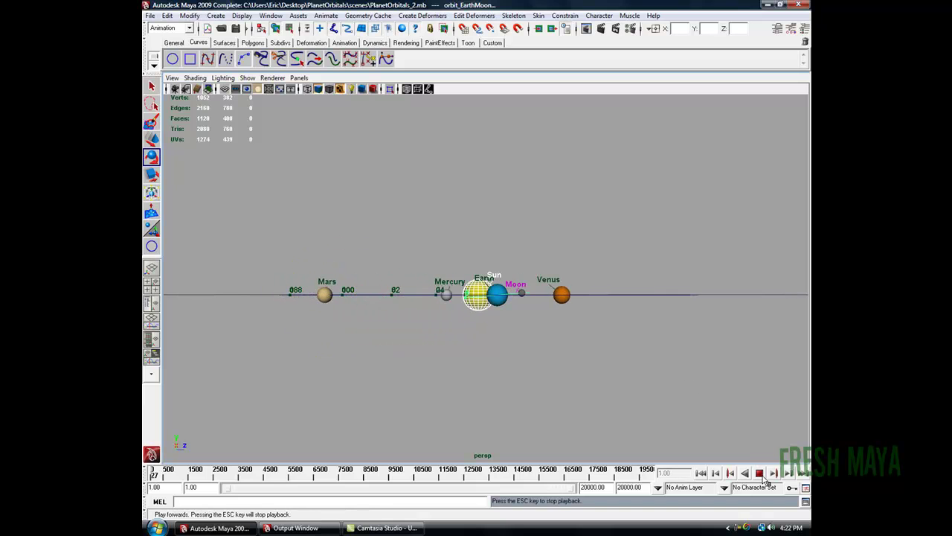
click(760, 473)
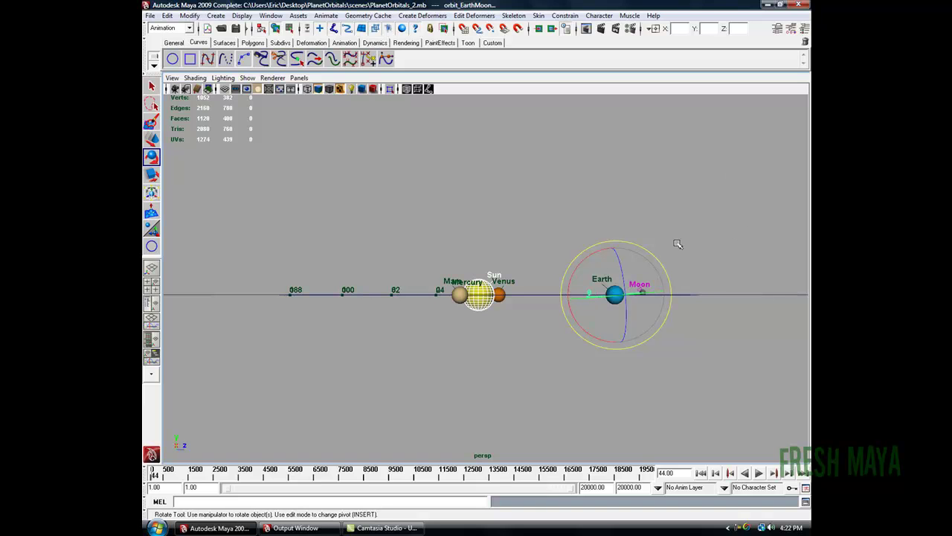
- Play the animation and examine the inner planets, Jupiter and Saturn from several angles and distances, returning to the first frame
alt+drag(656, 192, 659, 219)
key(alt+v)
alt+right_drag(580, 276, 363, 291)
scroll(414, 272, down, 5)
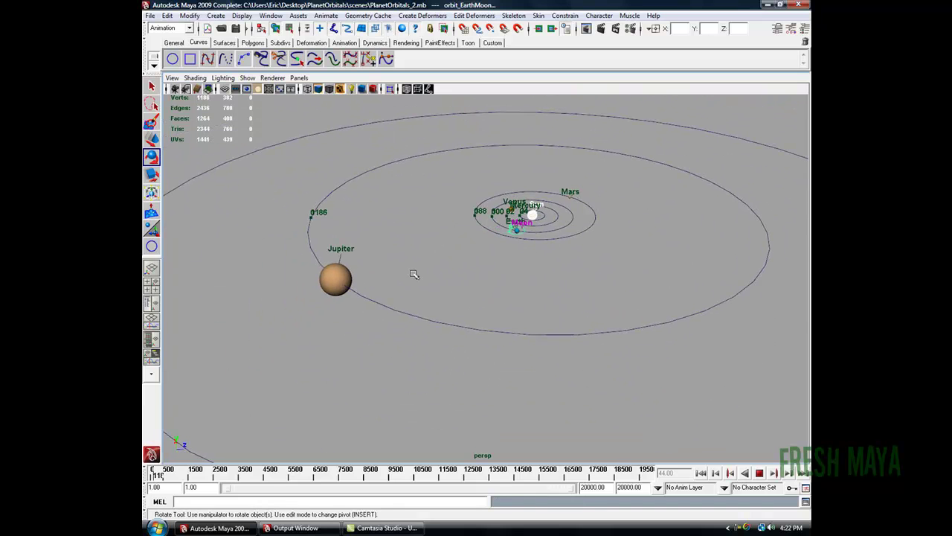
alt+drag(335, 297, 440, 296)
scroll(427, 276, up, 3)
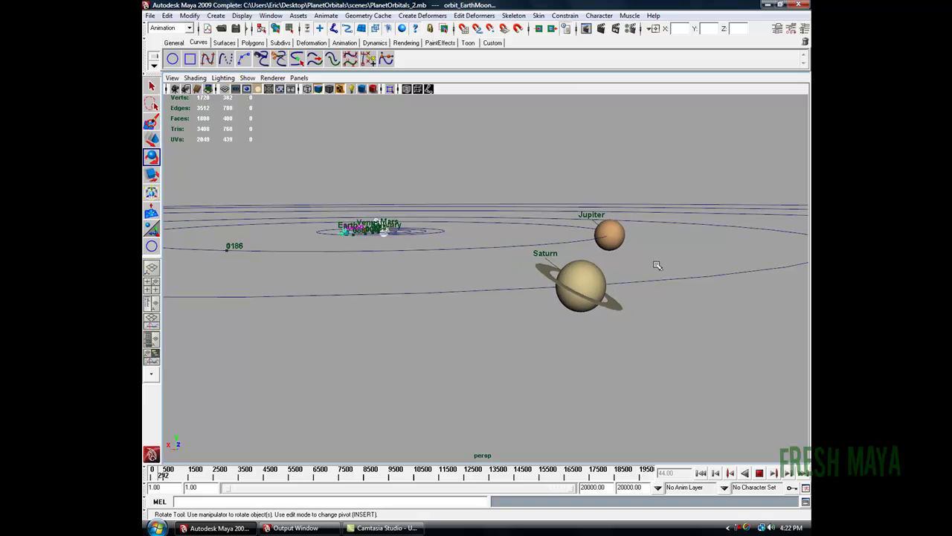
alt+drag(519, 235, 512, 252)
alt+drag(416, 356, 366, 272)
alt+right_drag(366, 273, 566, 264)
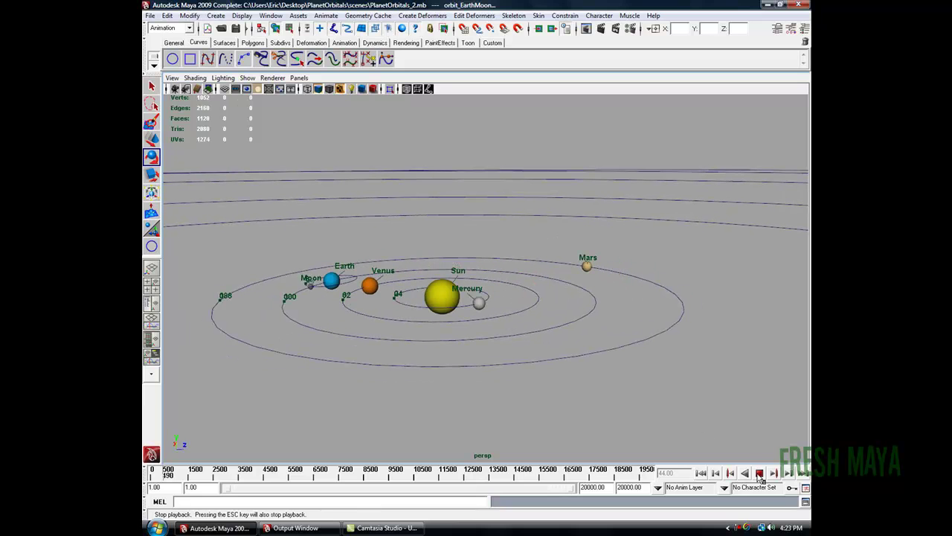
click(701, 473)
- Open the Dope Sheet, widen its window and place it below the inner planets' orbits
alt+drag(491, 255, 444, 270)
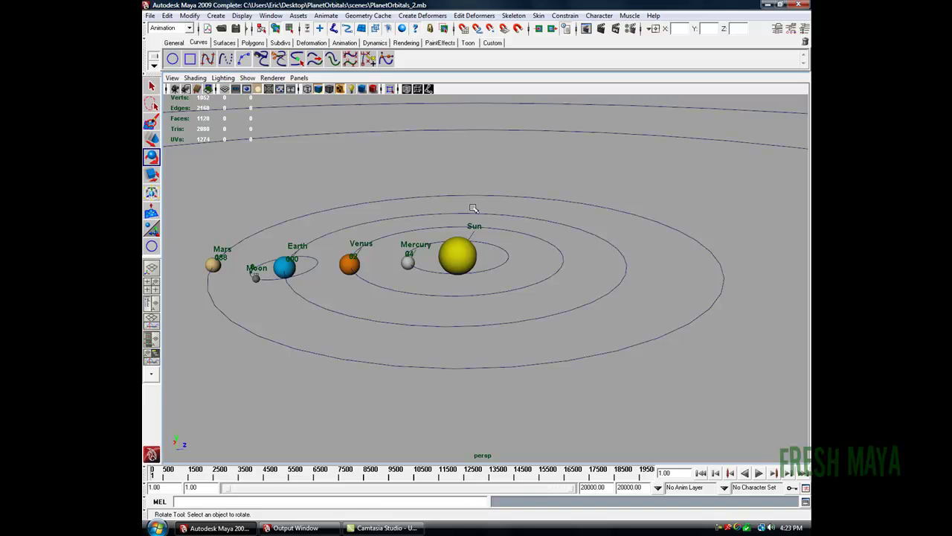
click(269, 16)
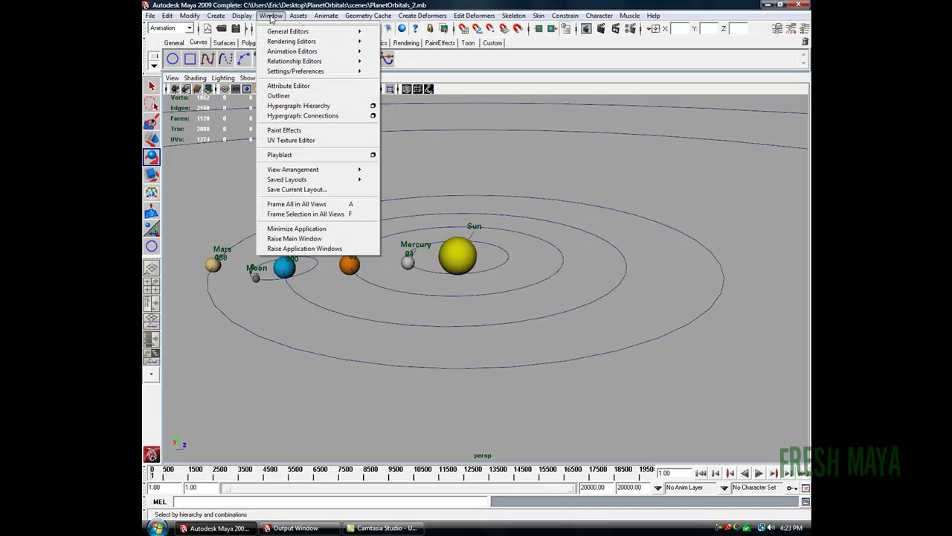
mouse_move(298, 50)
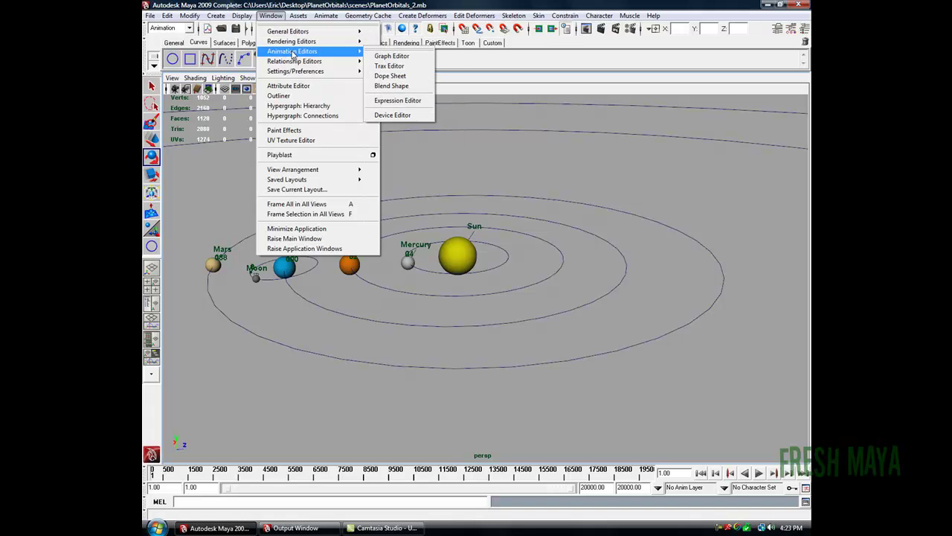
click(398, 78)
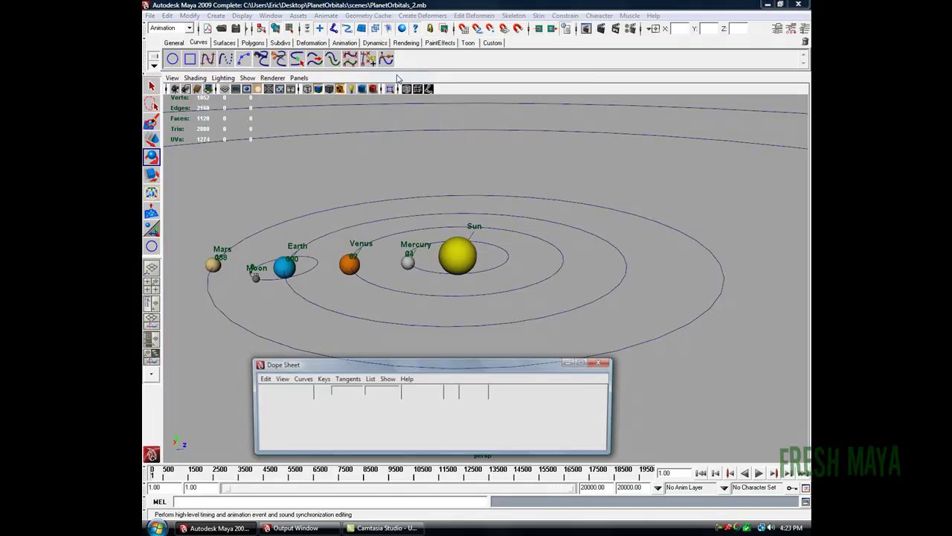
drag(437, 366, 431, 177)
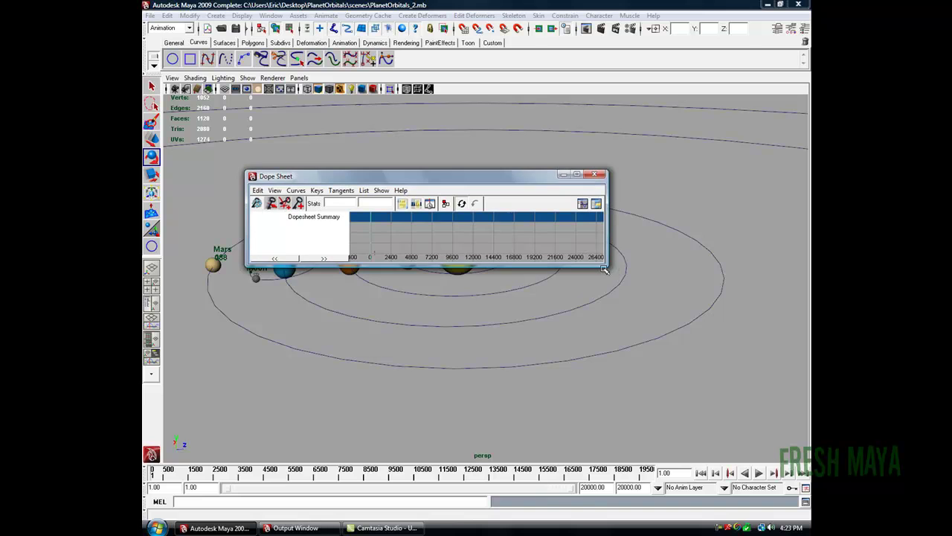
drag(604, 265, 675, 266)
drag(536, 176, 523, 339)
- Bring the inner planets closer, play the animation to examine the current orbit speeds, and return to the first frame
alt+middle_drag(398, 278, 406, 225)
alt+right_drag(406, 225, 452, 233)
alt+drag(498, 231, 506, 245)
click(760, 474)
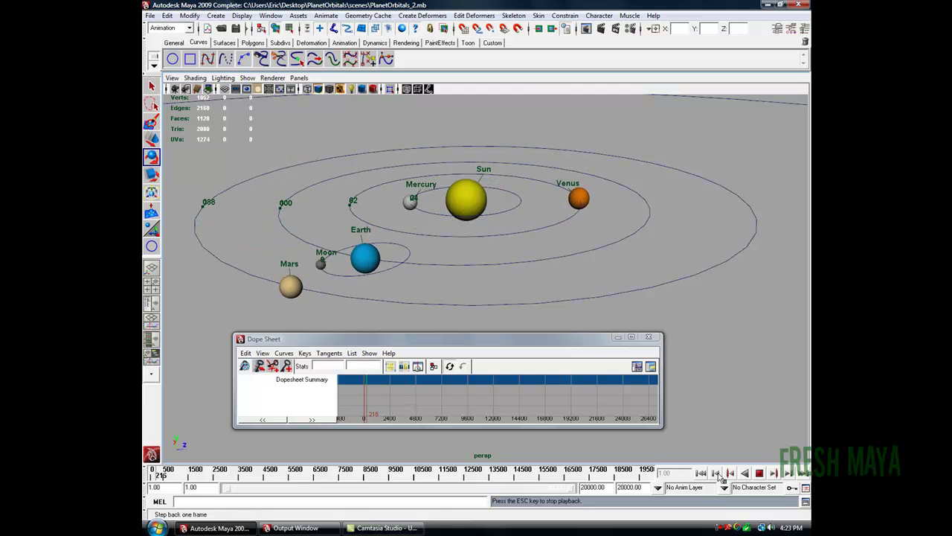
click(759, 473)
click(702, 473)
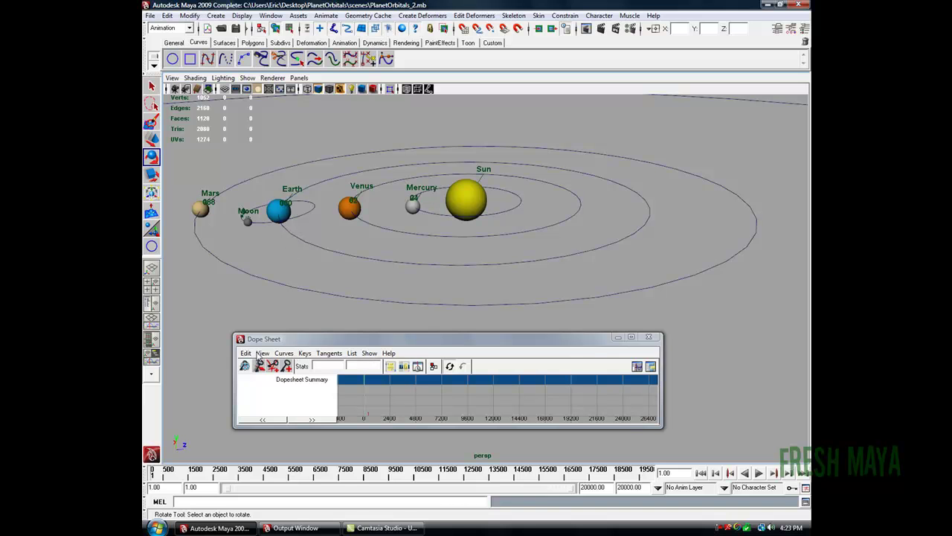
- Show the Scene Summary in the Dope Sheet, select its keys and frame all keys
drag(284, 341, 290, 340)
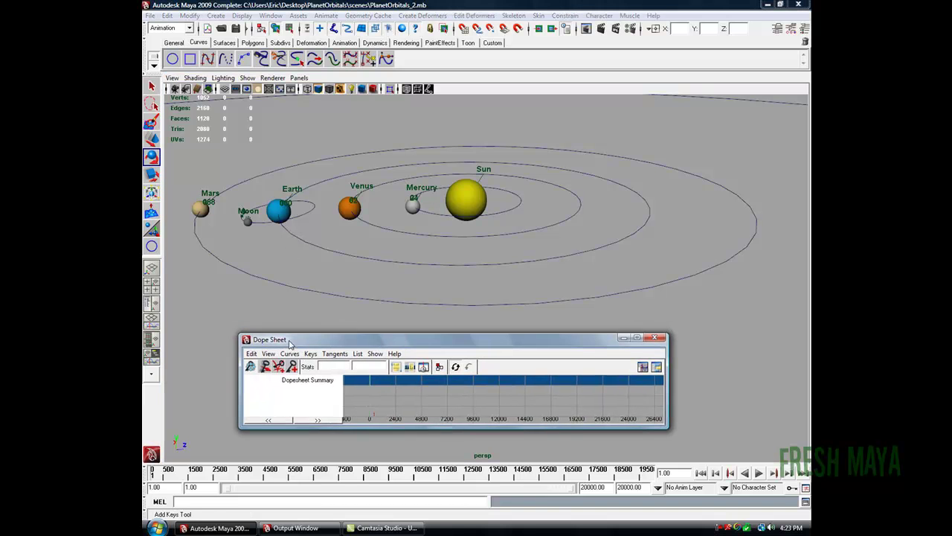
click(252, 353)
mouse_move(268, 353)
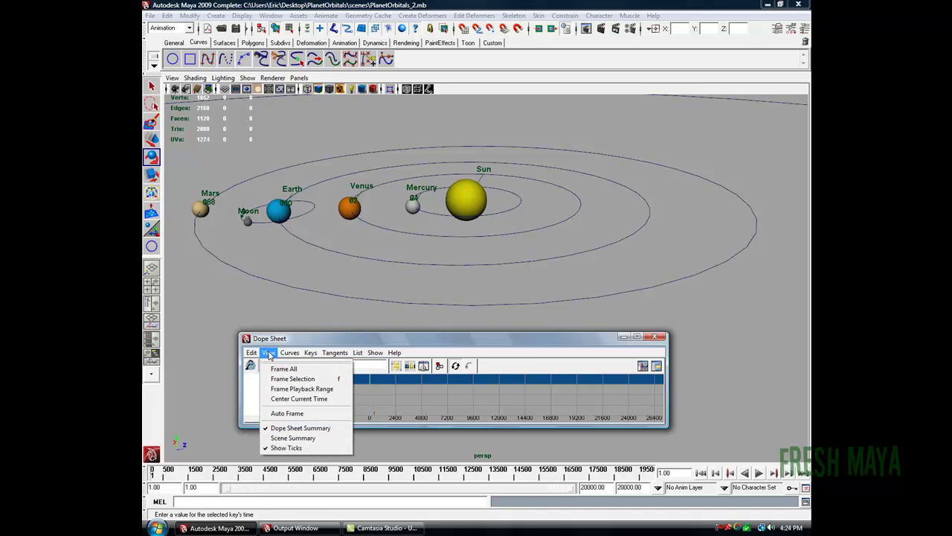
click(276, 439)
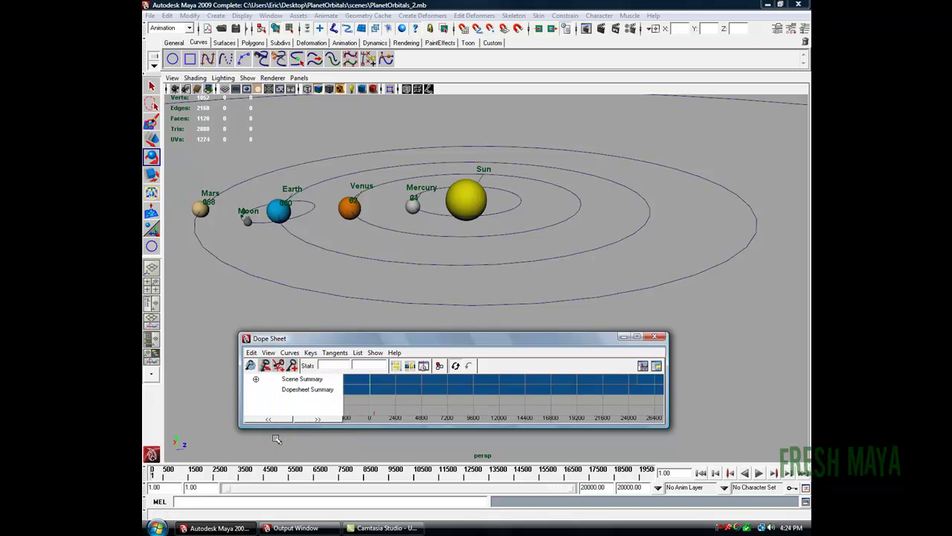
click(301, 380)
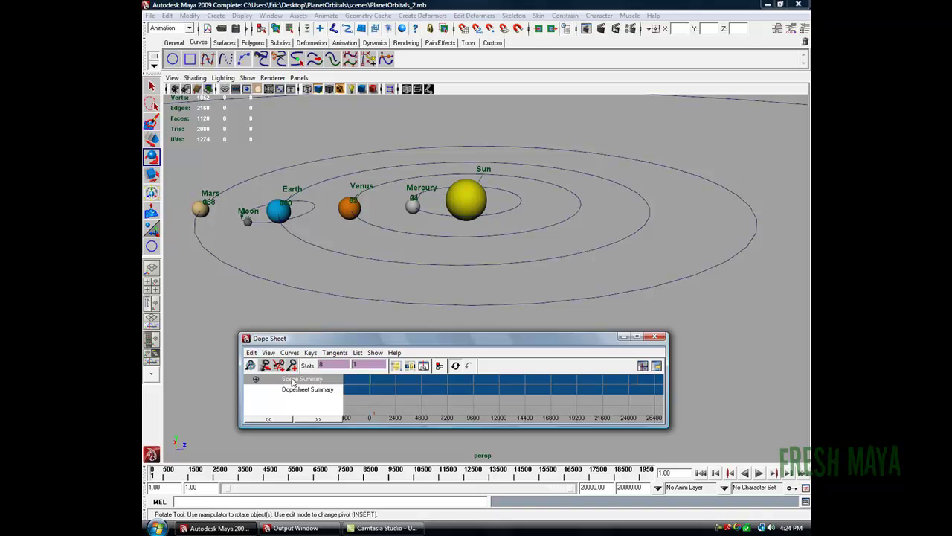
click(303, 391)
click(311, 381)
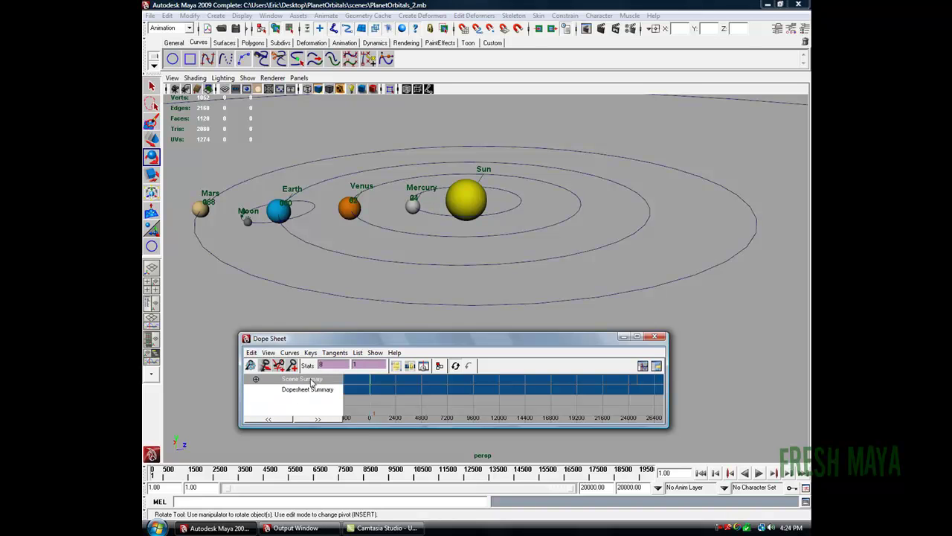
click(268, 352)
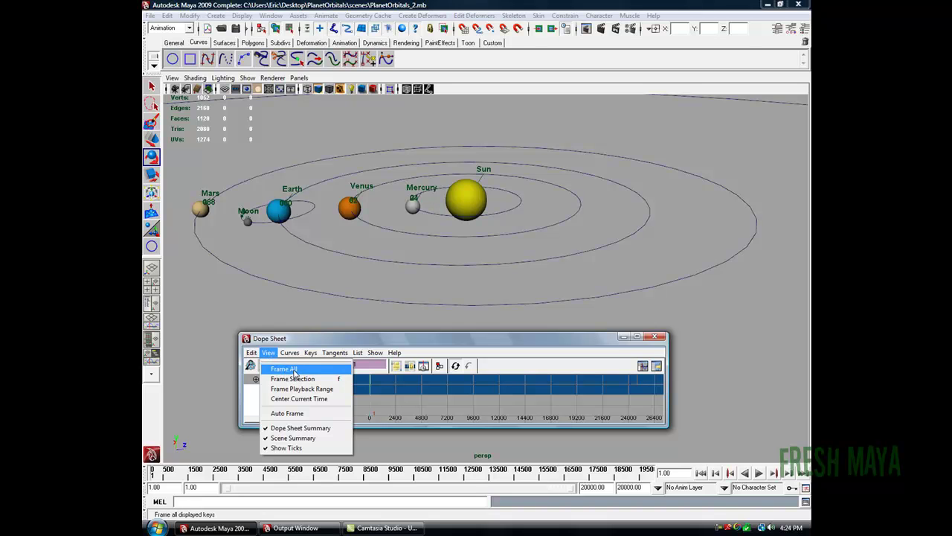
click(295, 371)
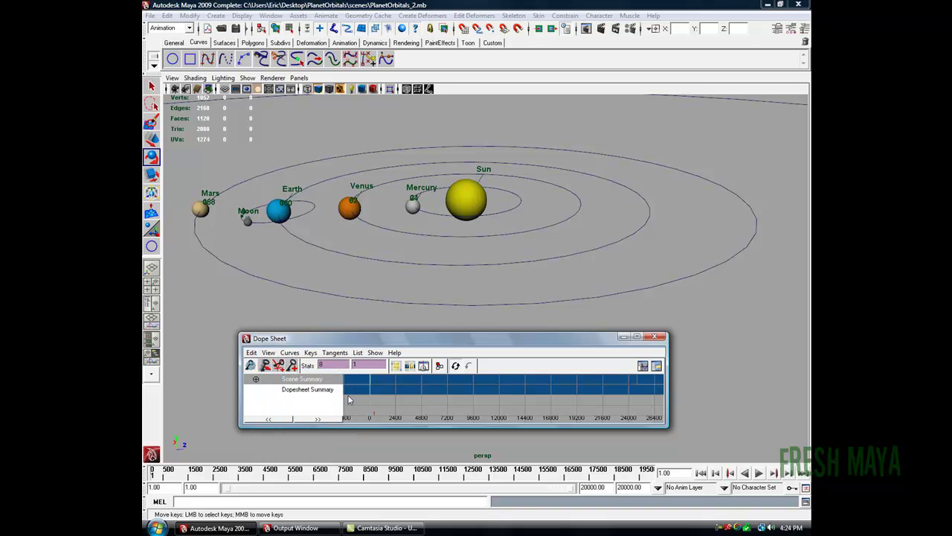
- Scale the Scene Summary keys down so they end at about frame 3729, and play the animation
click(152, 174)
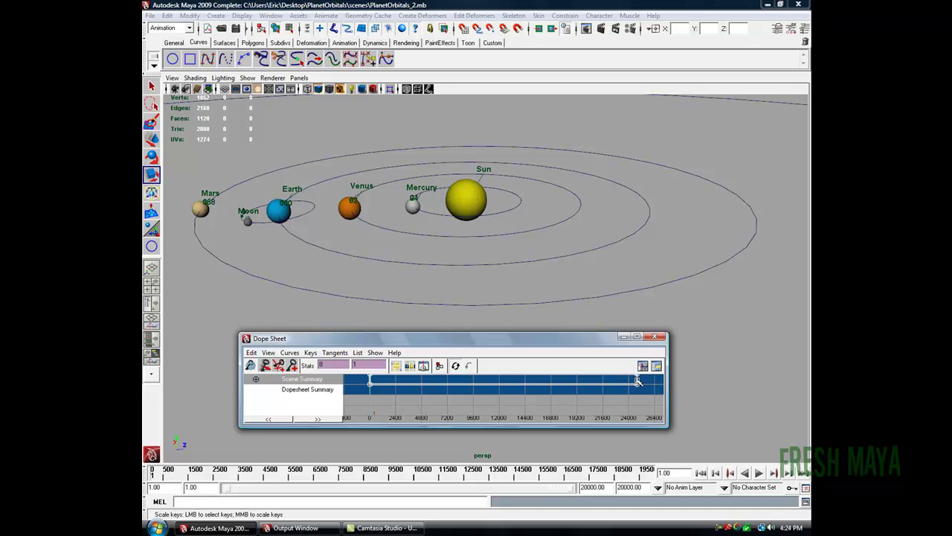
drag(637, 381, 596, 384)
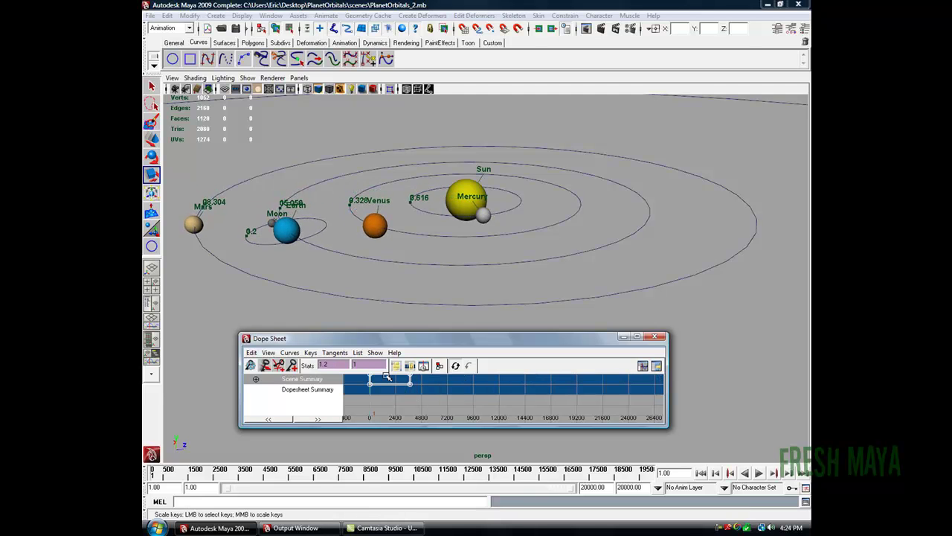
click(759, 473)
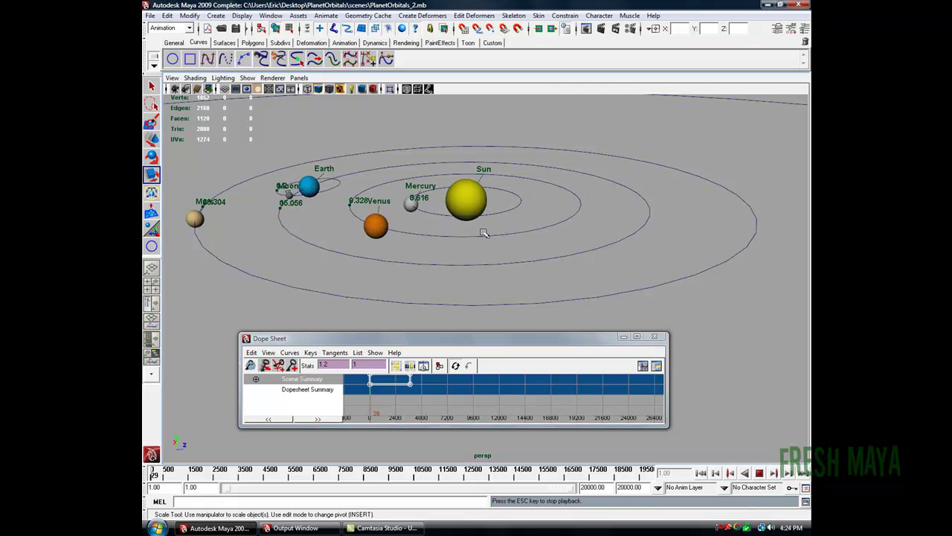
- Stretch the Scene Summary keys during playback to end at about frame 8384, and further to about frame 15600
drag(410, 382, 456, 386)
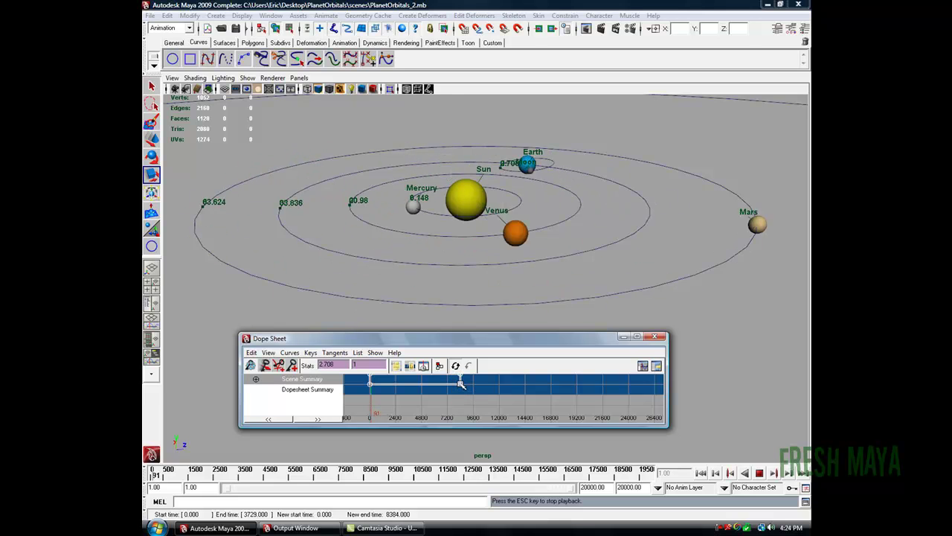
drag(460, 382, 537, 383)
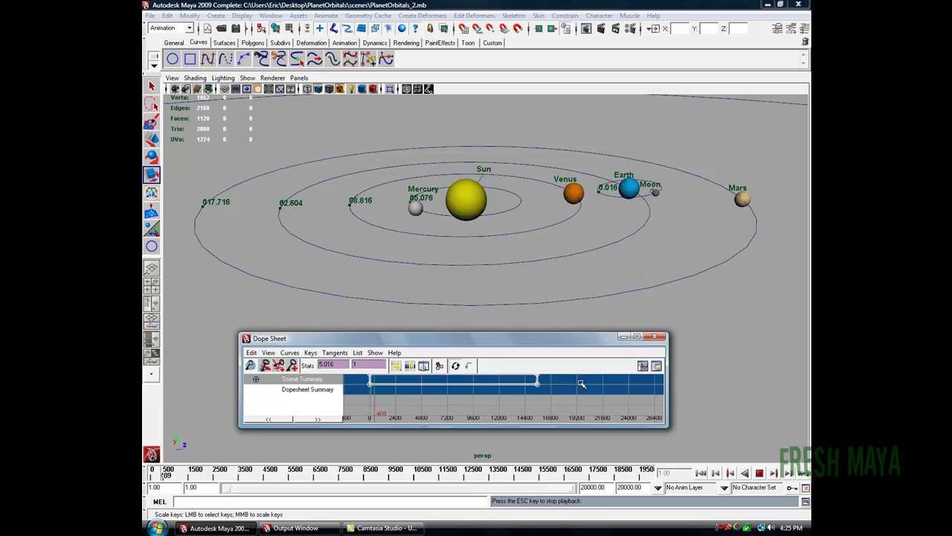
- Stretch the Scene Summary keys during playback to end at about frame 27000, and further to about frame 35900
drag(565, 385, 744, 384)
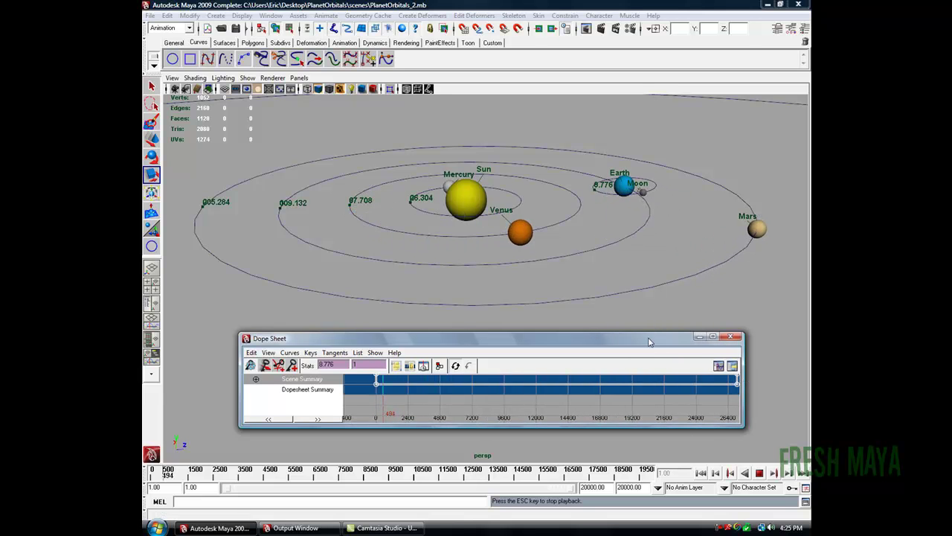
drag(663, 342, 613, 341)
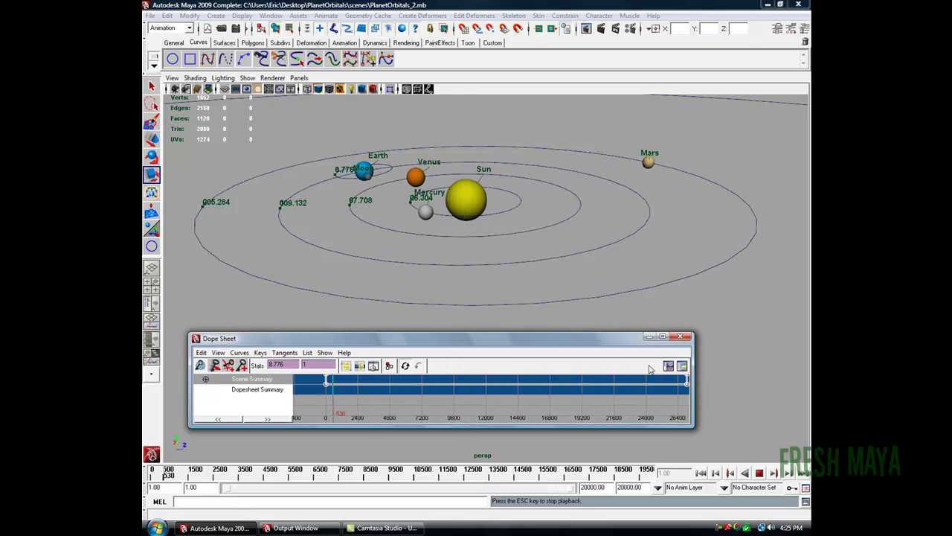
mouse_move(686, 381)
mouse_down()
mouse_move(576, 391)
mouse_move(683, 383)
mouse_up()
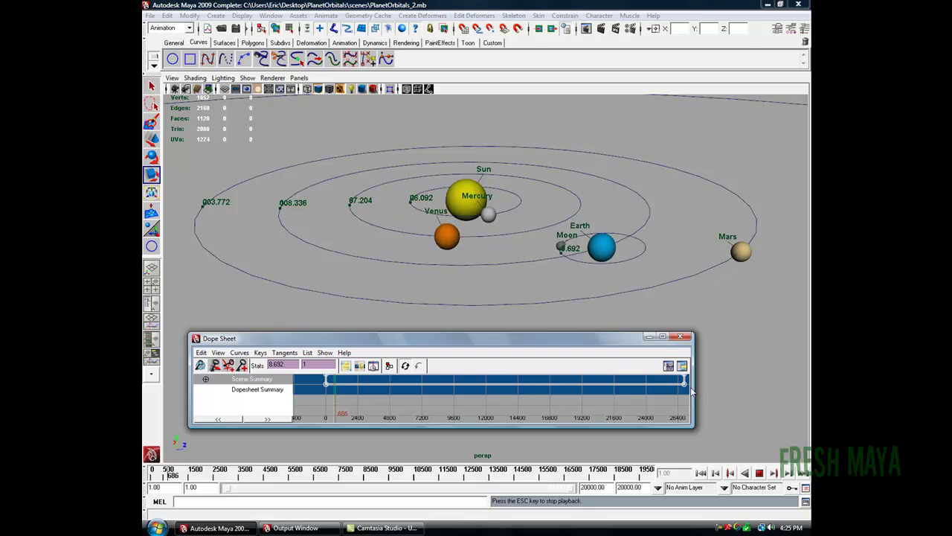
drag(685, 380, 809, 386)
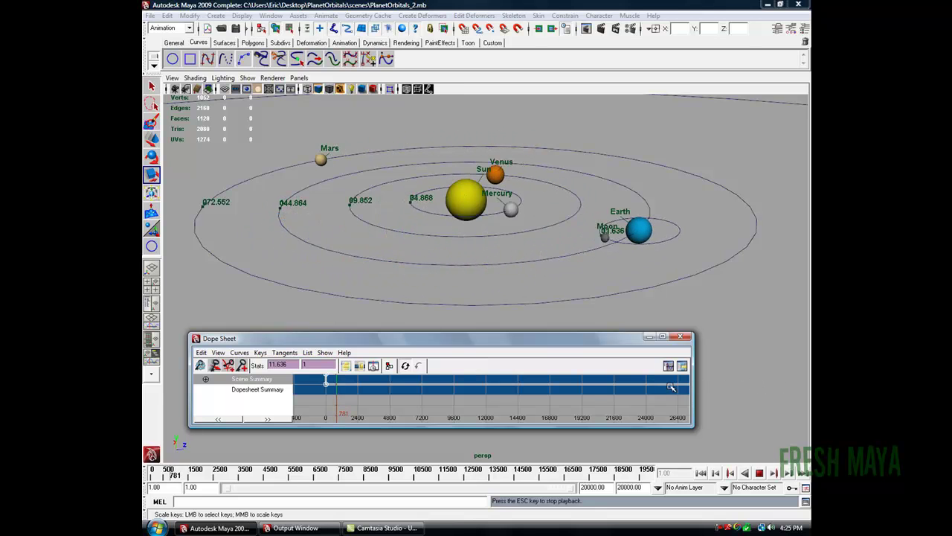
- Try to stretch the Scene Summary keys to end well beyond frame 96000
scroll(591, 393, down, 5)
scroll(577, 391, up, 3)
scroll(574, 392, down, 2)
scroll(573, 391, down, 2)
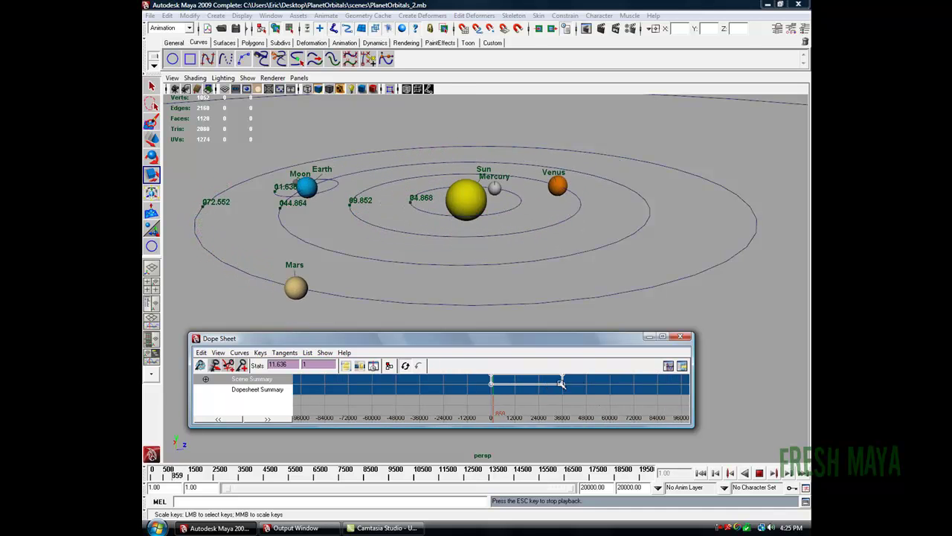
drag(565, 381, 720, 388)
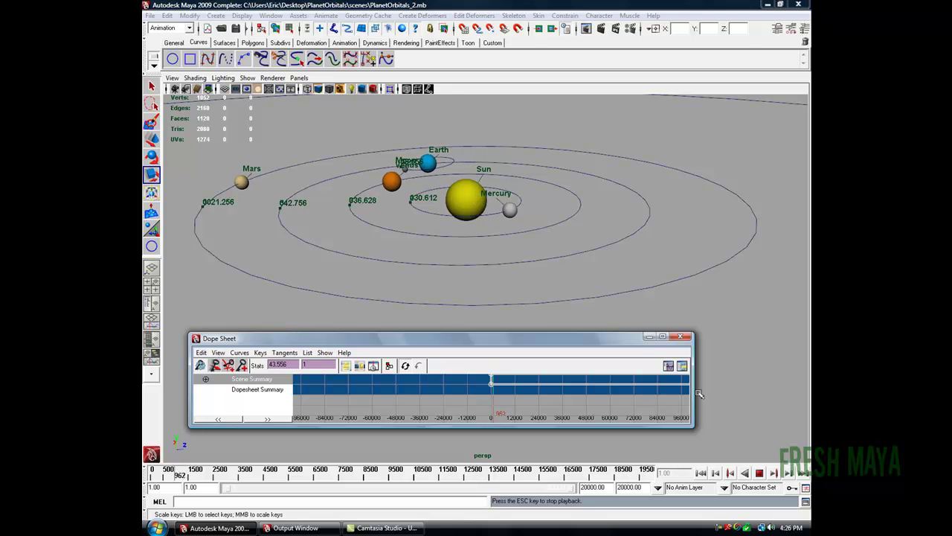
- Undo the last key scaling and stretch the Scene Summary keys to end at about frame 98885
mouse_move(692, 382)
mouse_down()
mouse_move(701, 382)
mouse_move(673, 381)
mouse_up()
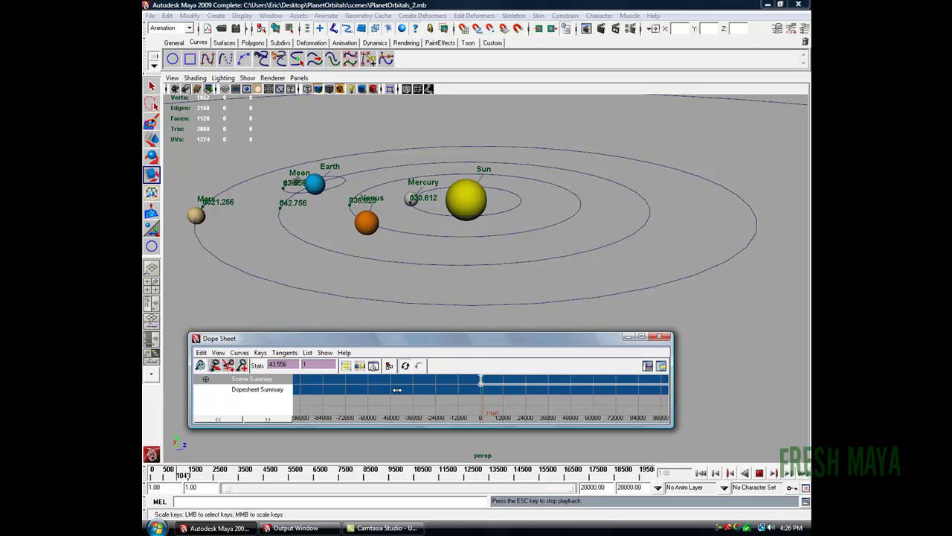
alt+right_drag(416, 389, 461, 396)
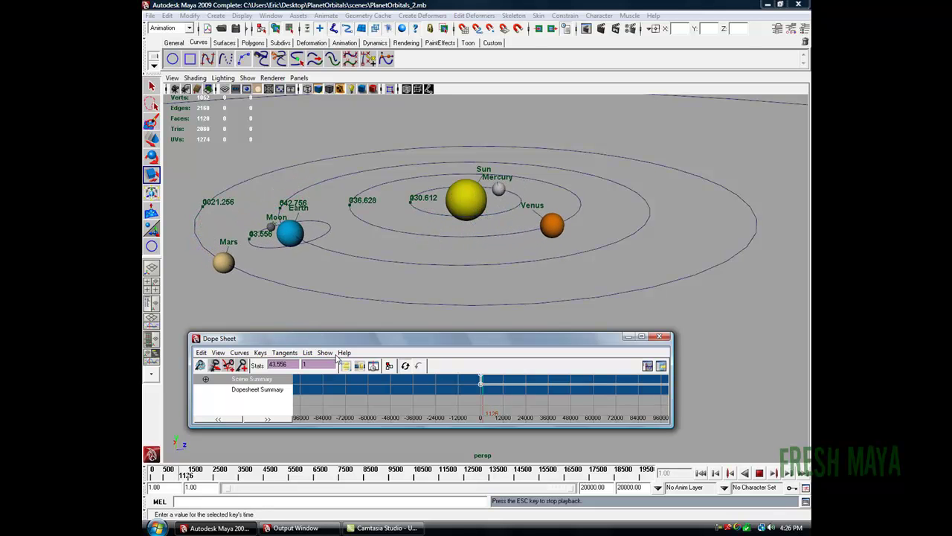
click(283, 353)
click(236, 365)
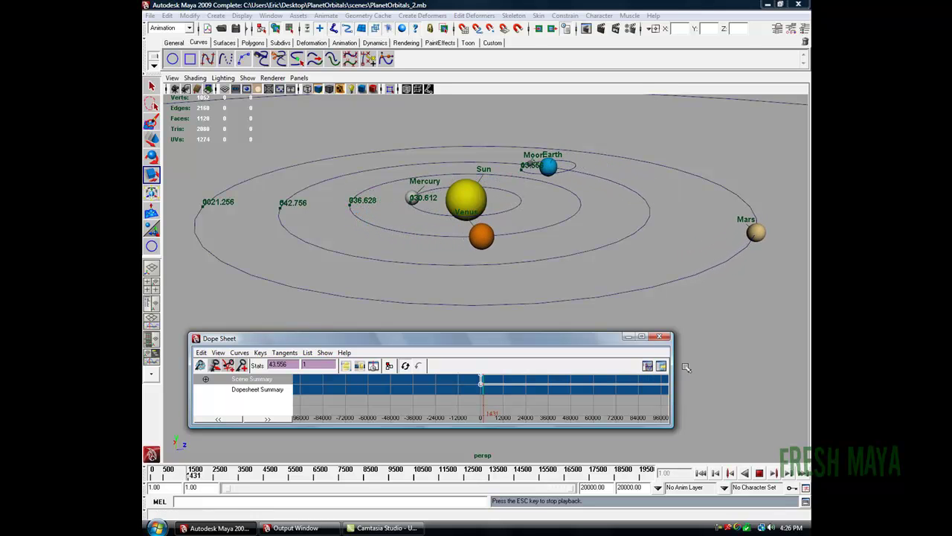
drag(612, 387, 667, 388)
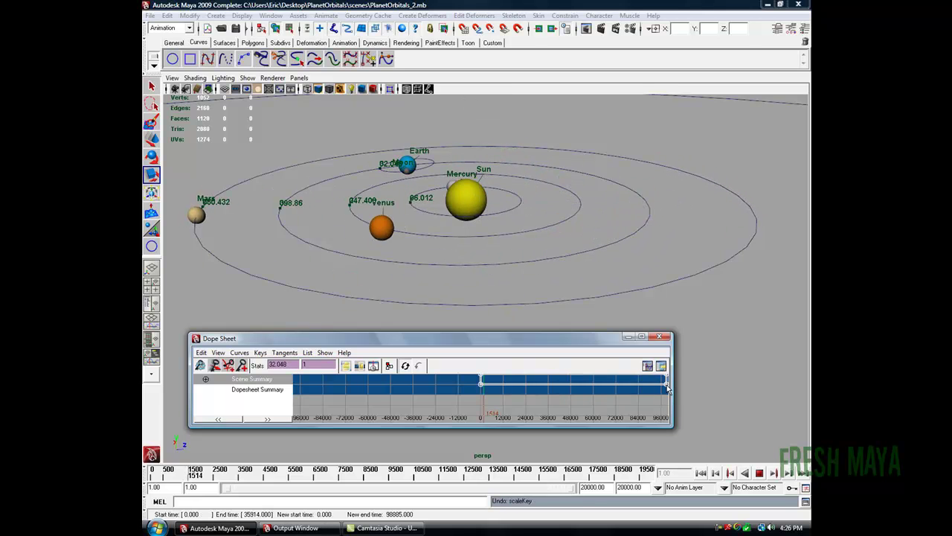
alt+drag(465, 224, 404, 261)
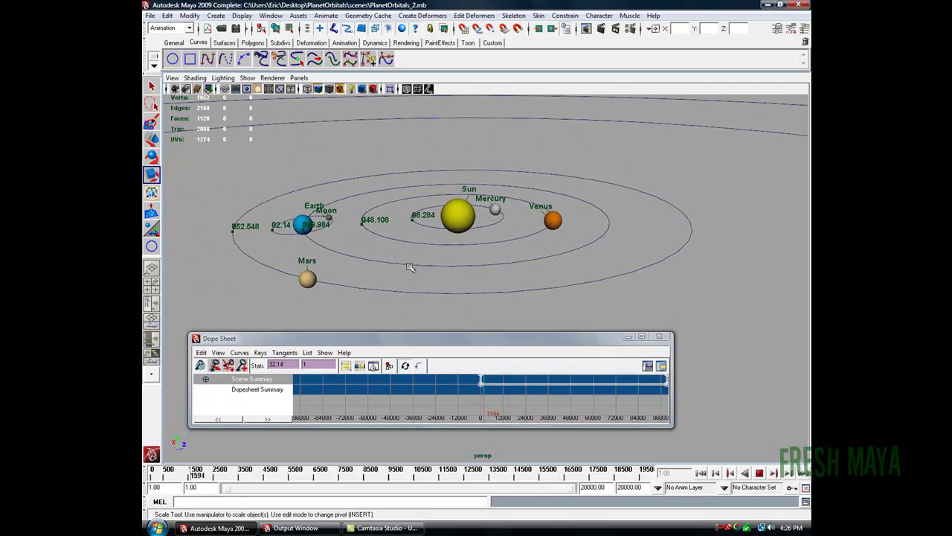